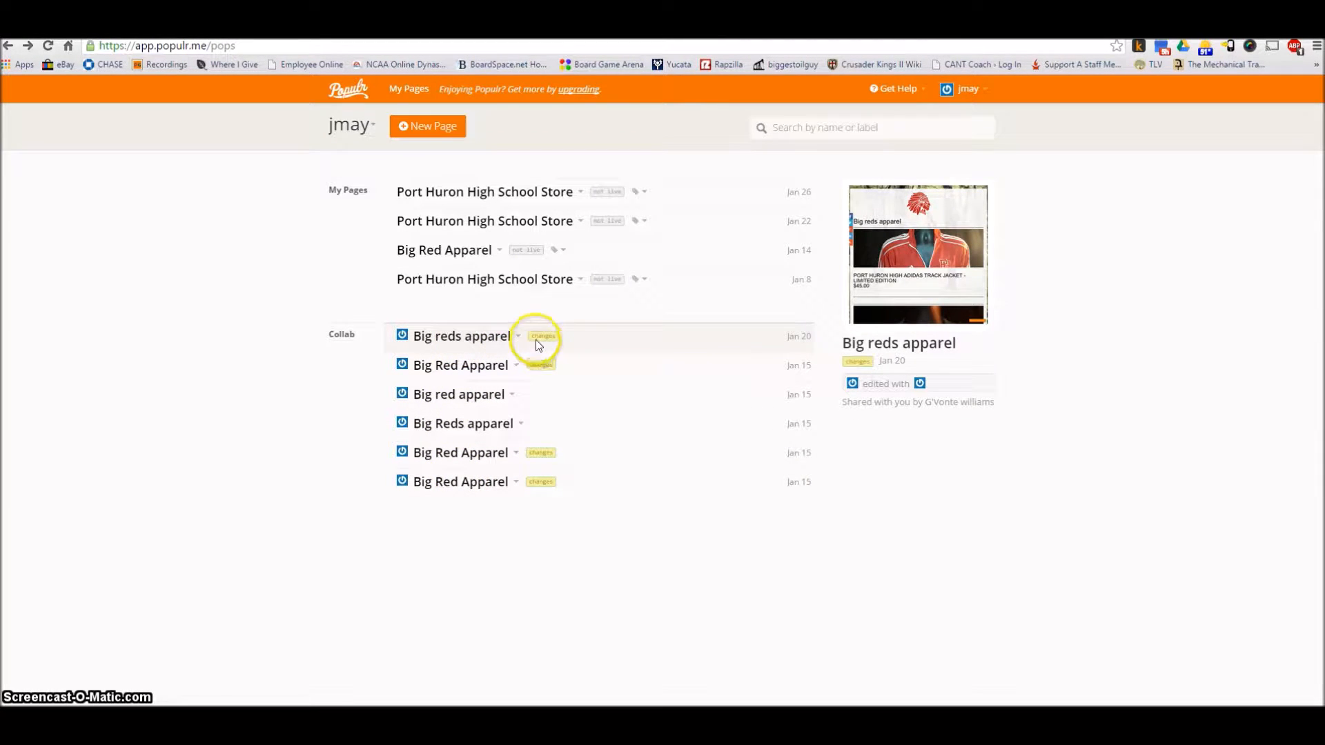
# Open the template gallery for a new page and preview the Company Newsletter template
pyautogui.moveTo(541, 340)
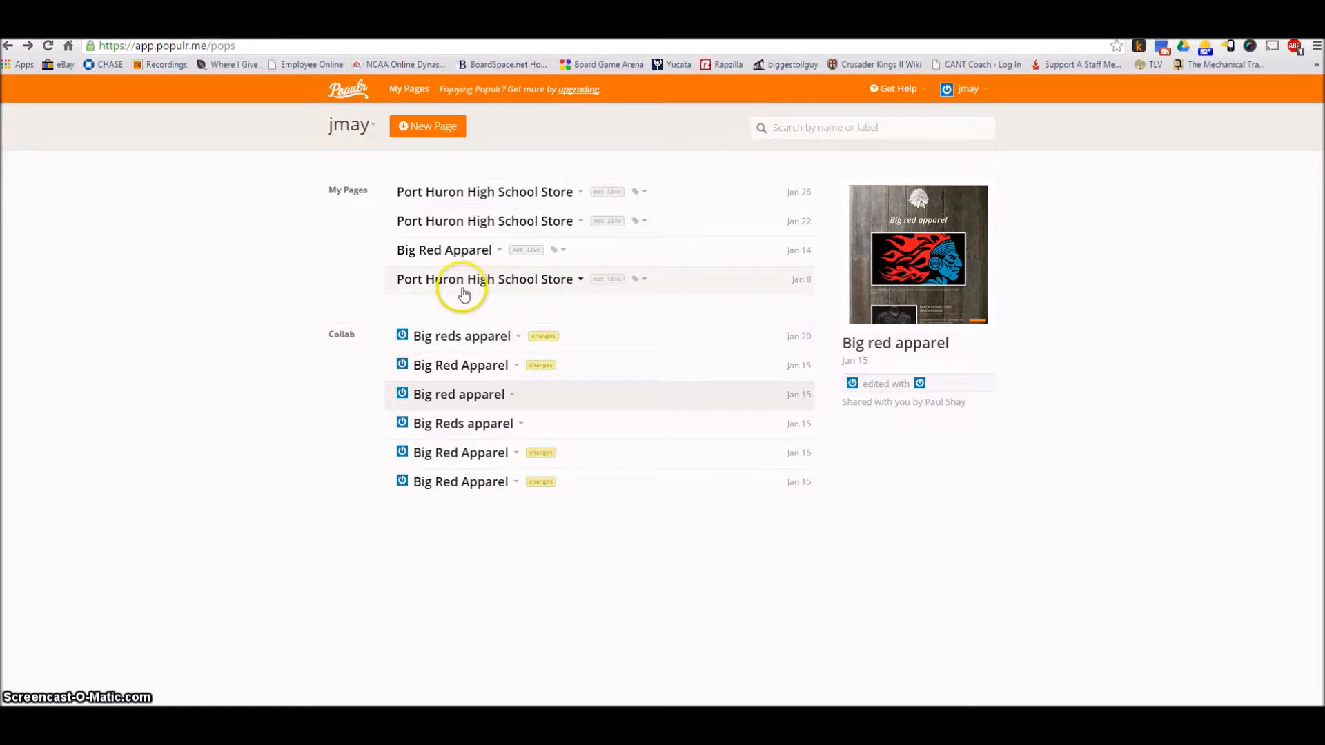
pyautogui.click(418, 138)
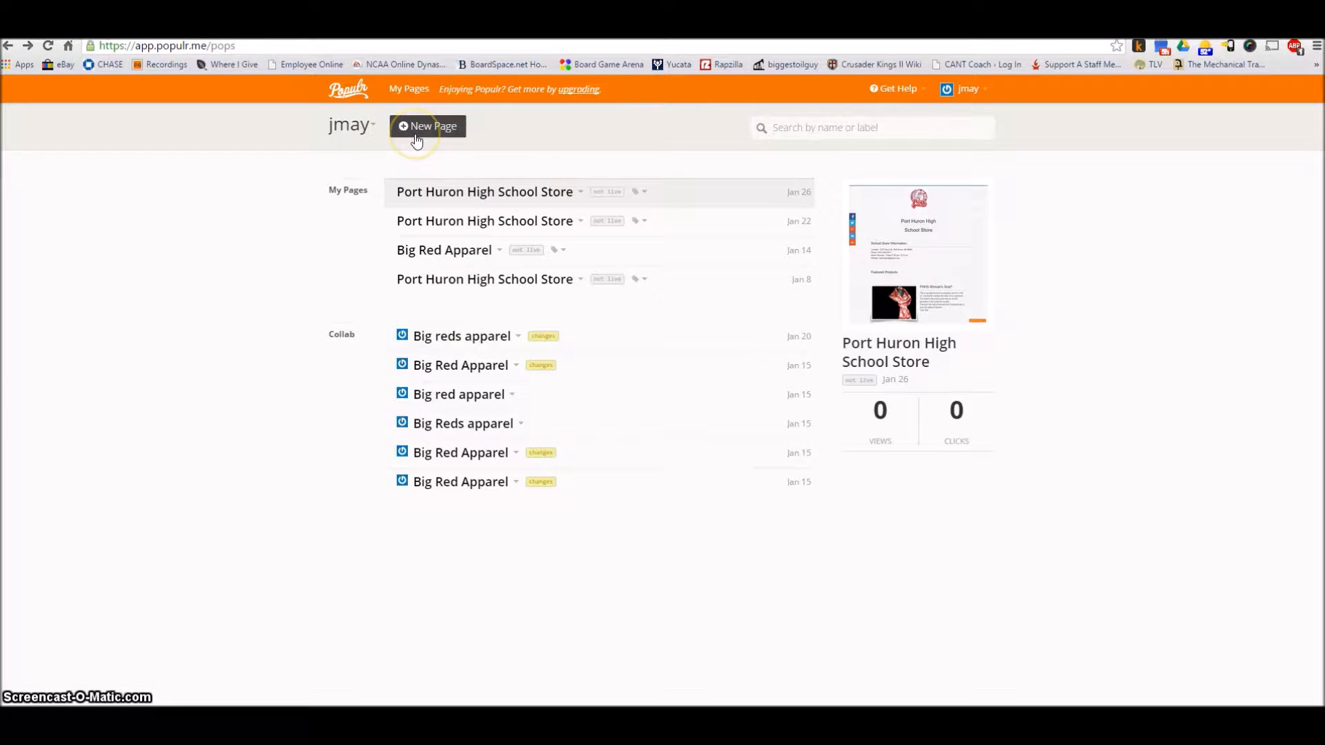
pyautogui.click(433, 131)
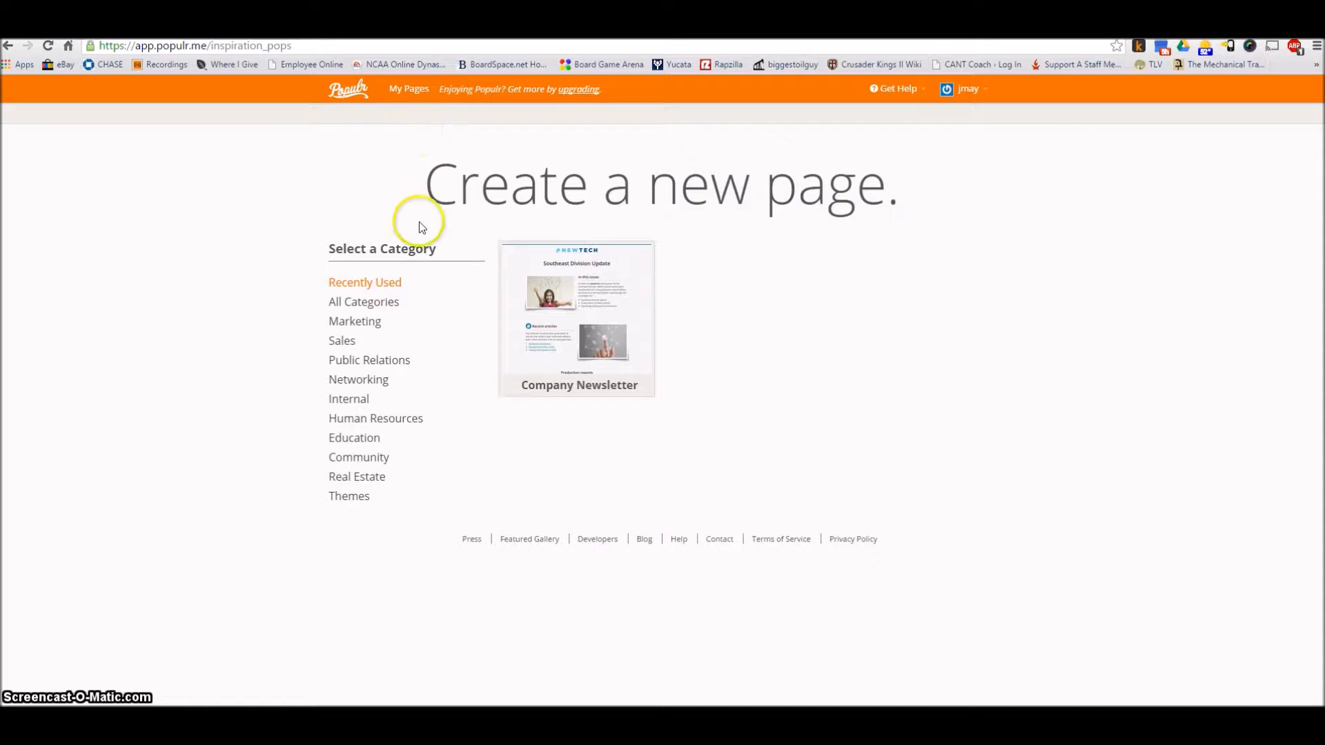
pyautogui.moveTo(545, 318)
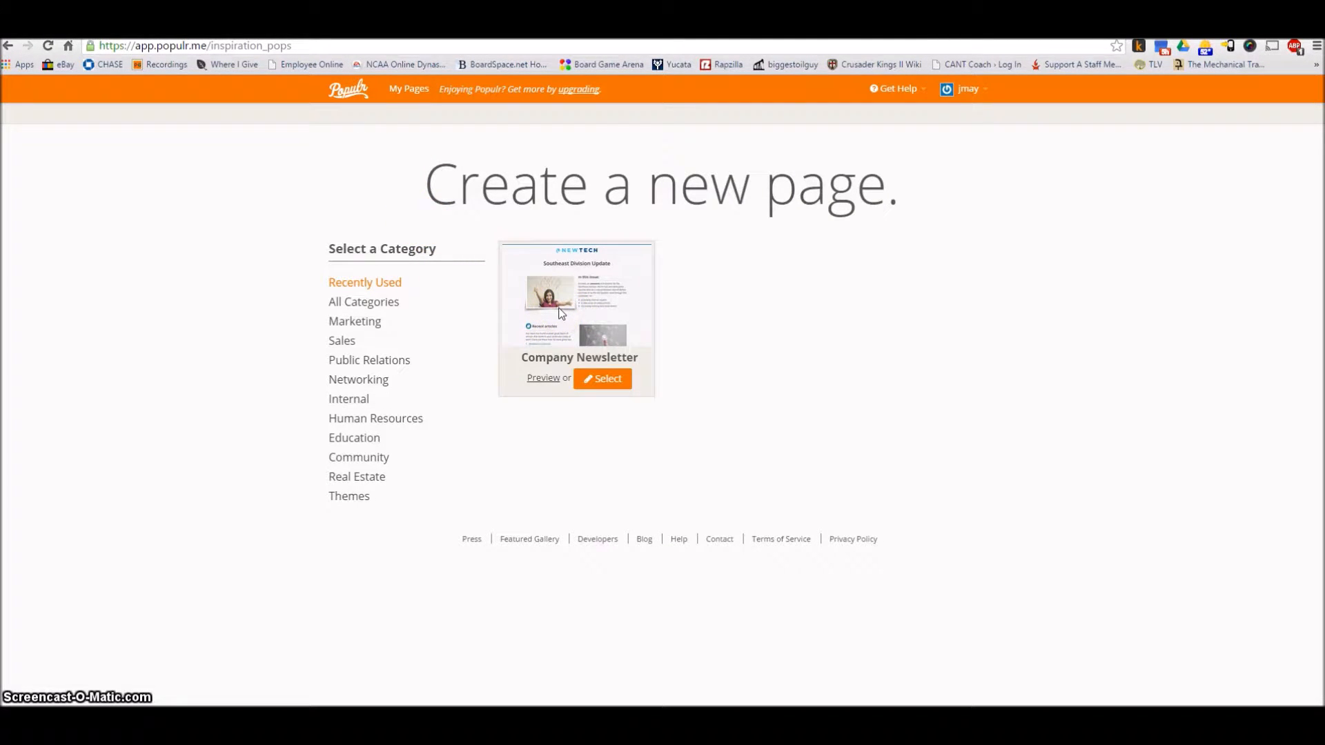
pyautogui.click(543, 378)
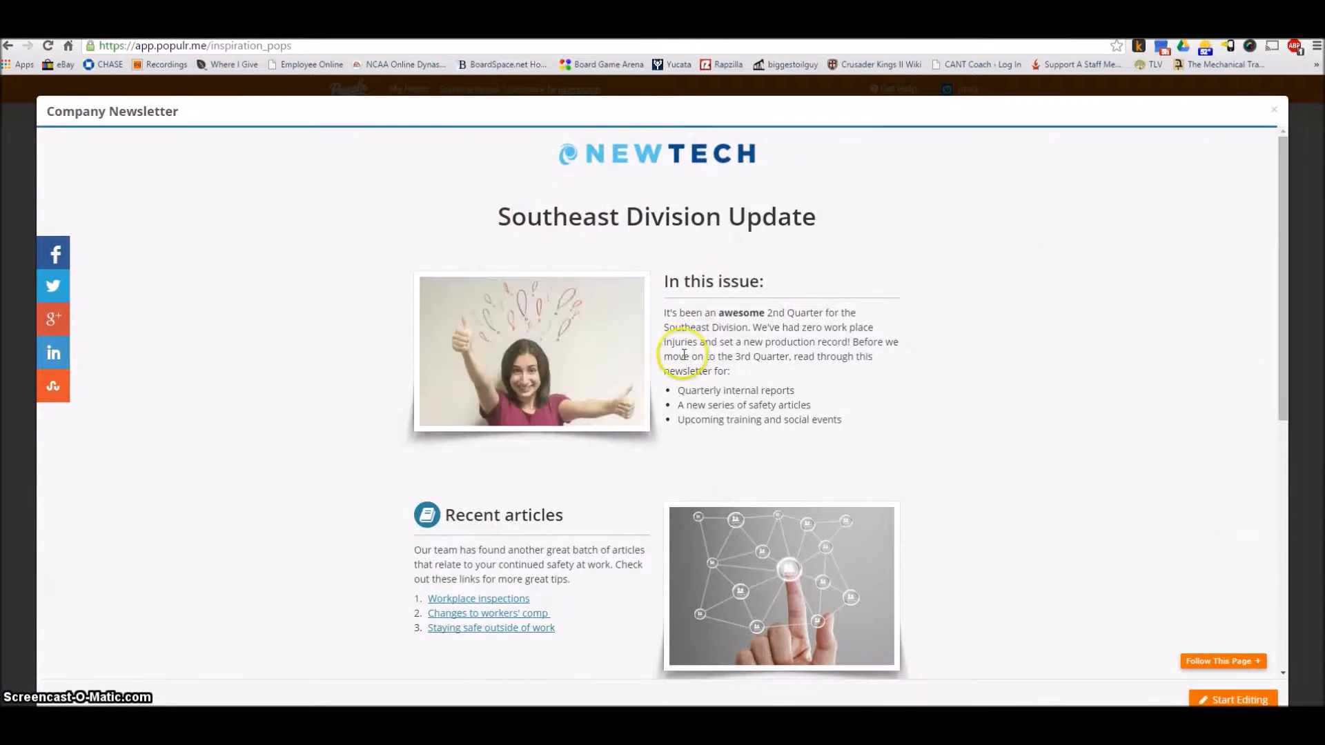
pyautogui.scroll(-5, 683, 359)
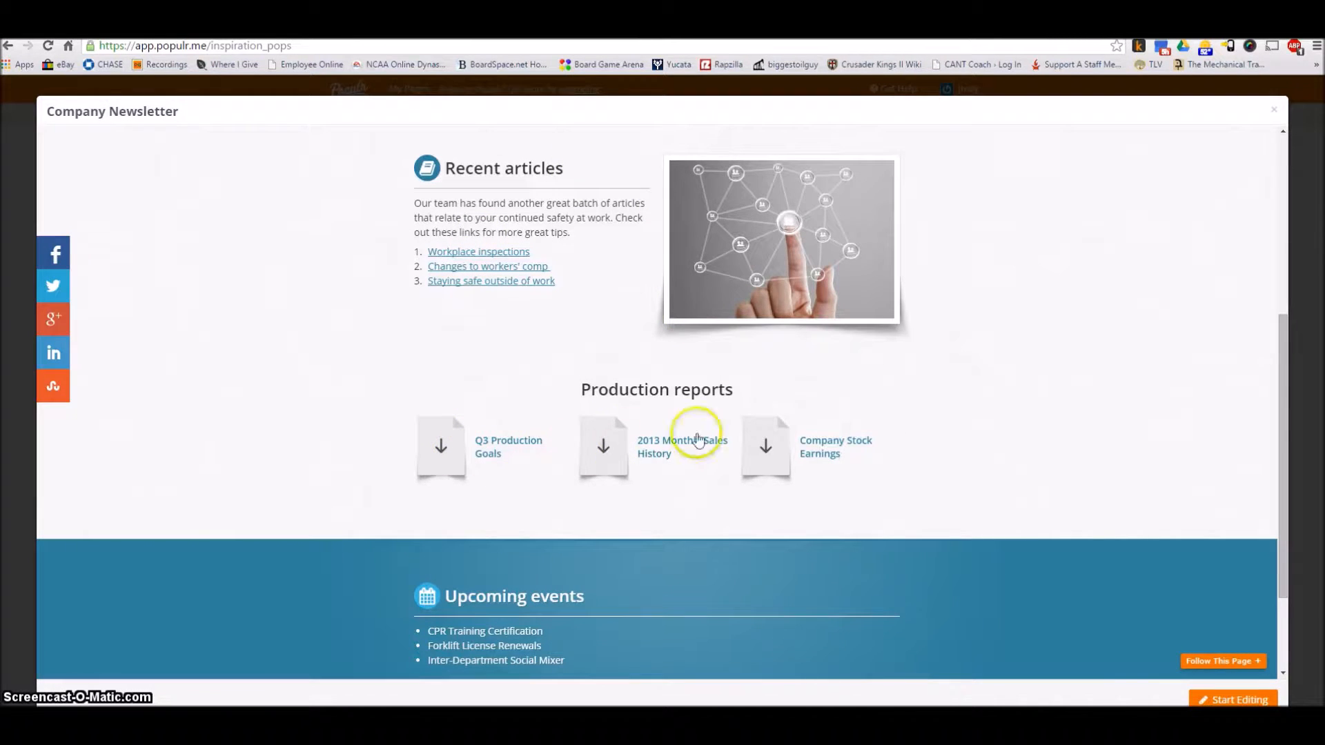
pyautogui.scroll(5, 690, 335)
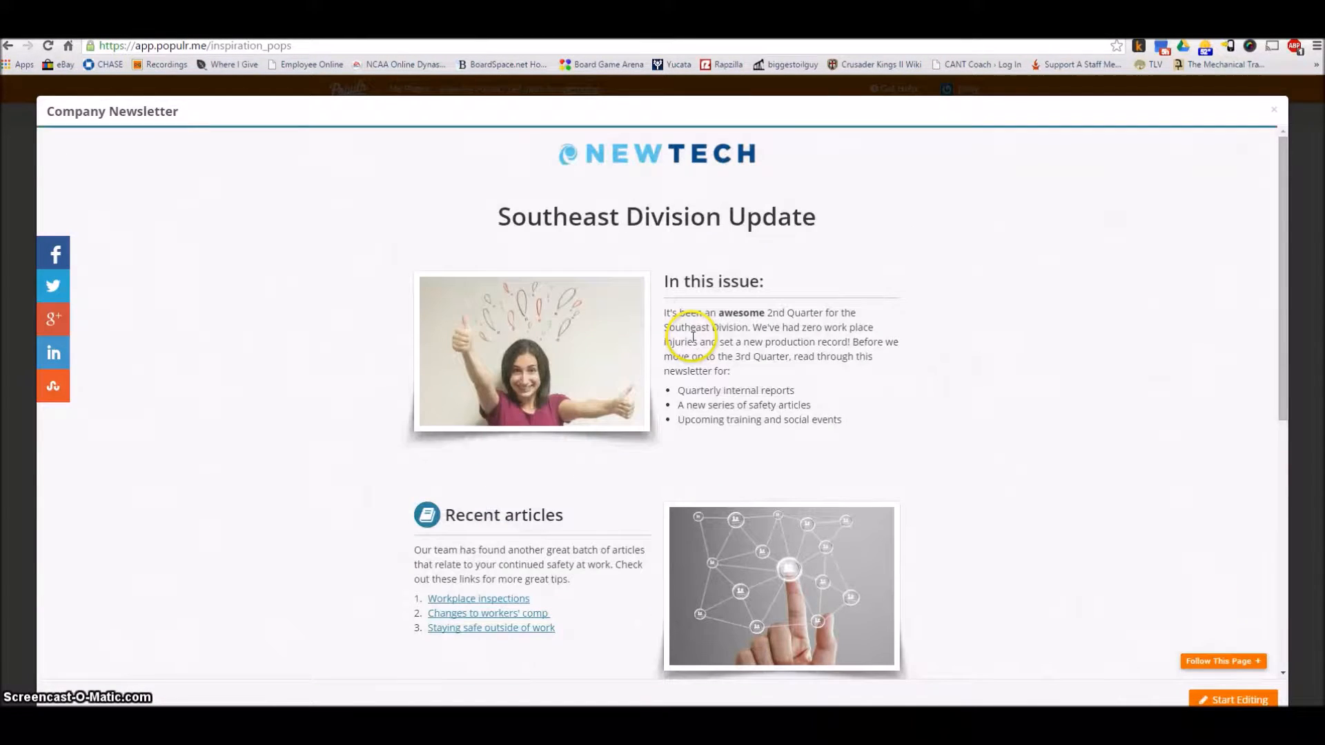
pyautogui.click(1274, 109)
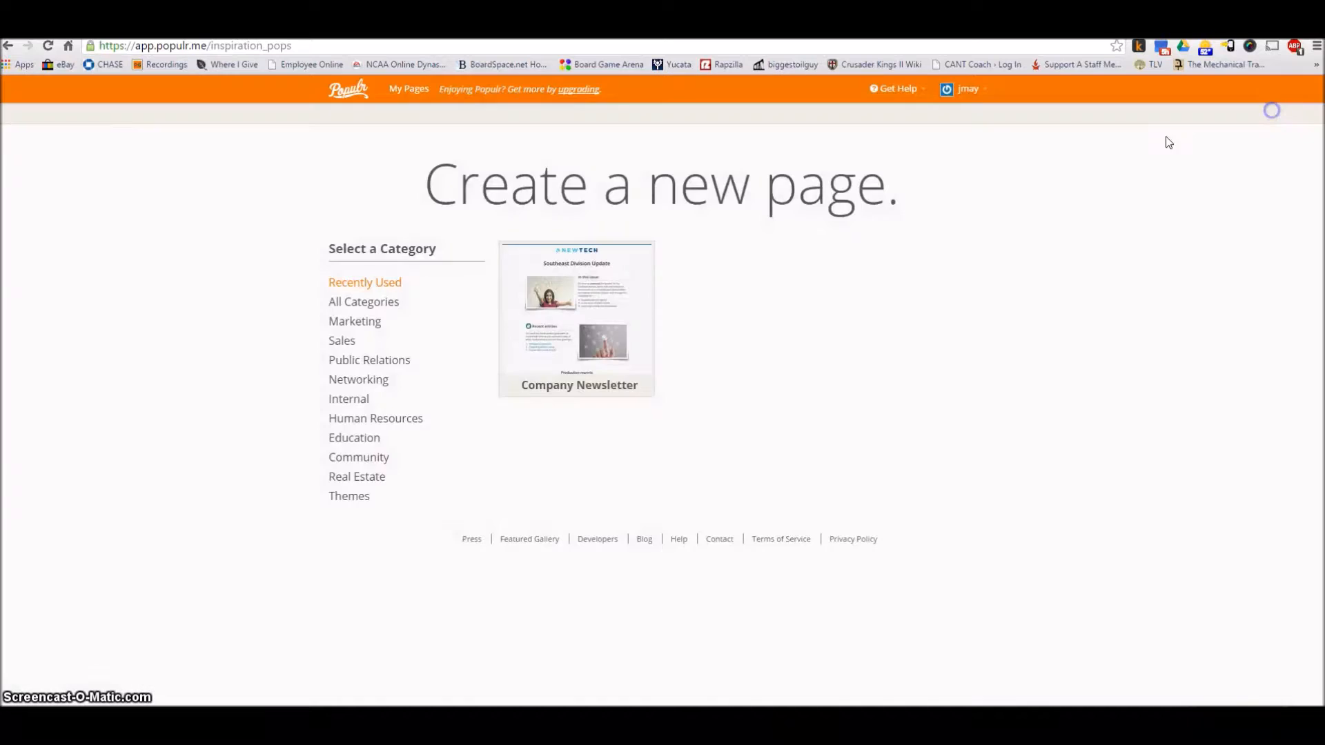
# Browse the page templates in the Marketing, Networking and Education categories
pyautogui.click(342, 323)
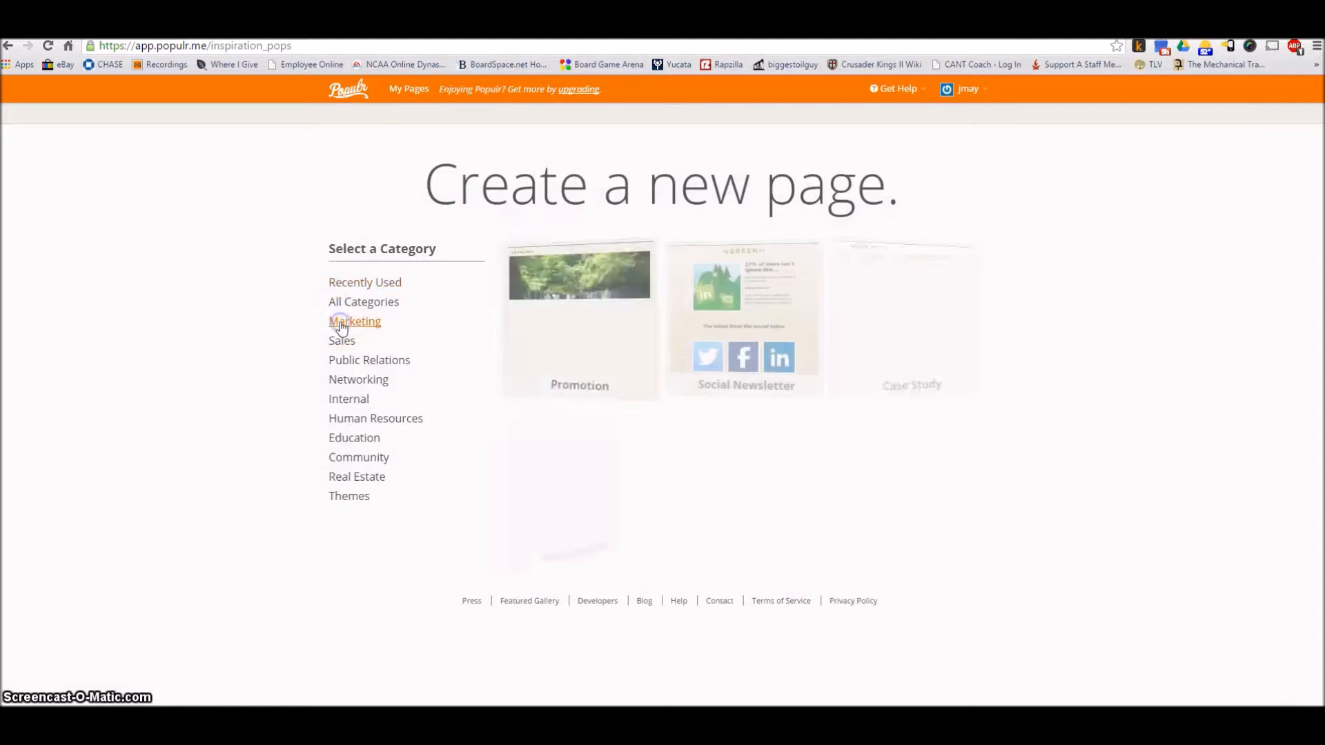
pyautogui.click(877, 314)
pyautogui.click(355, 381)
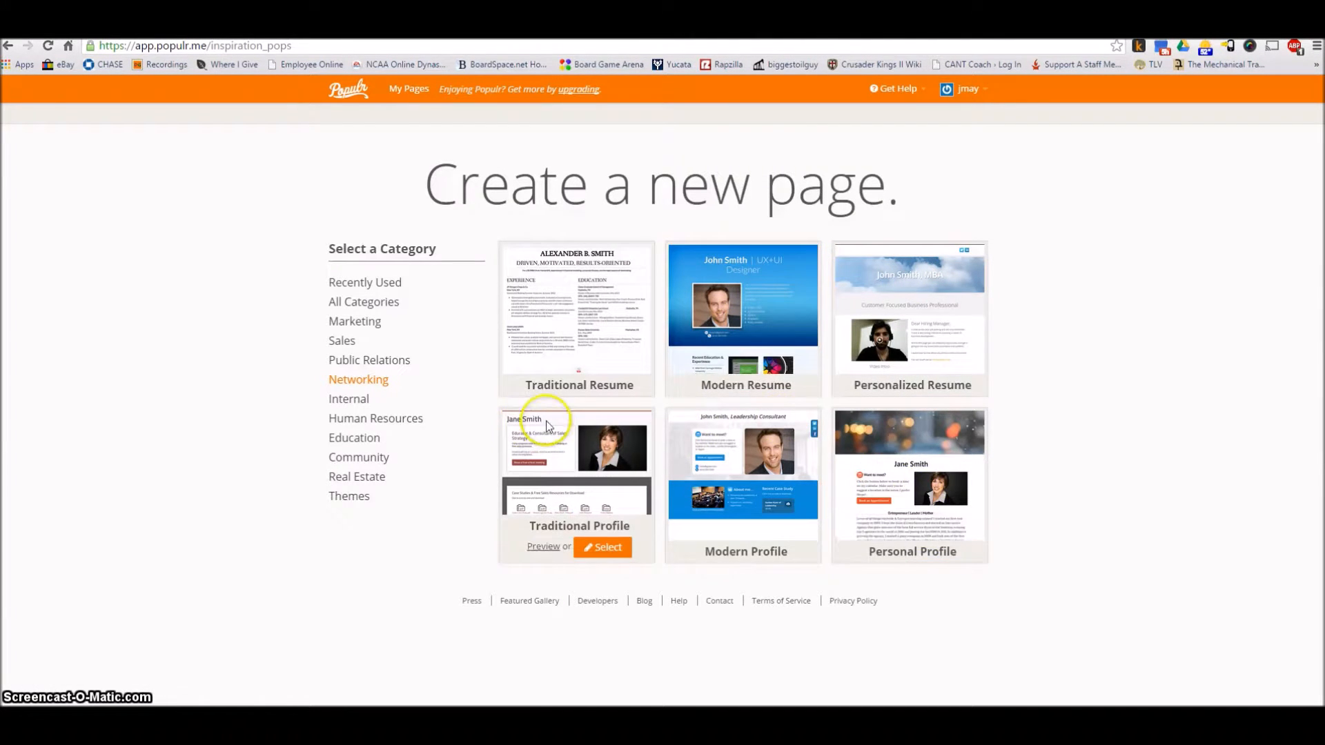
pyautogui.click(356, 442)
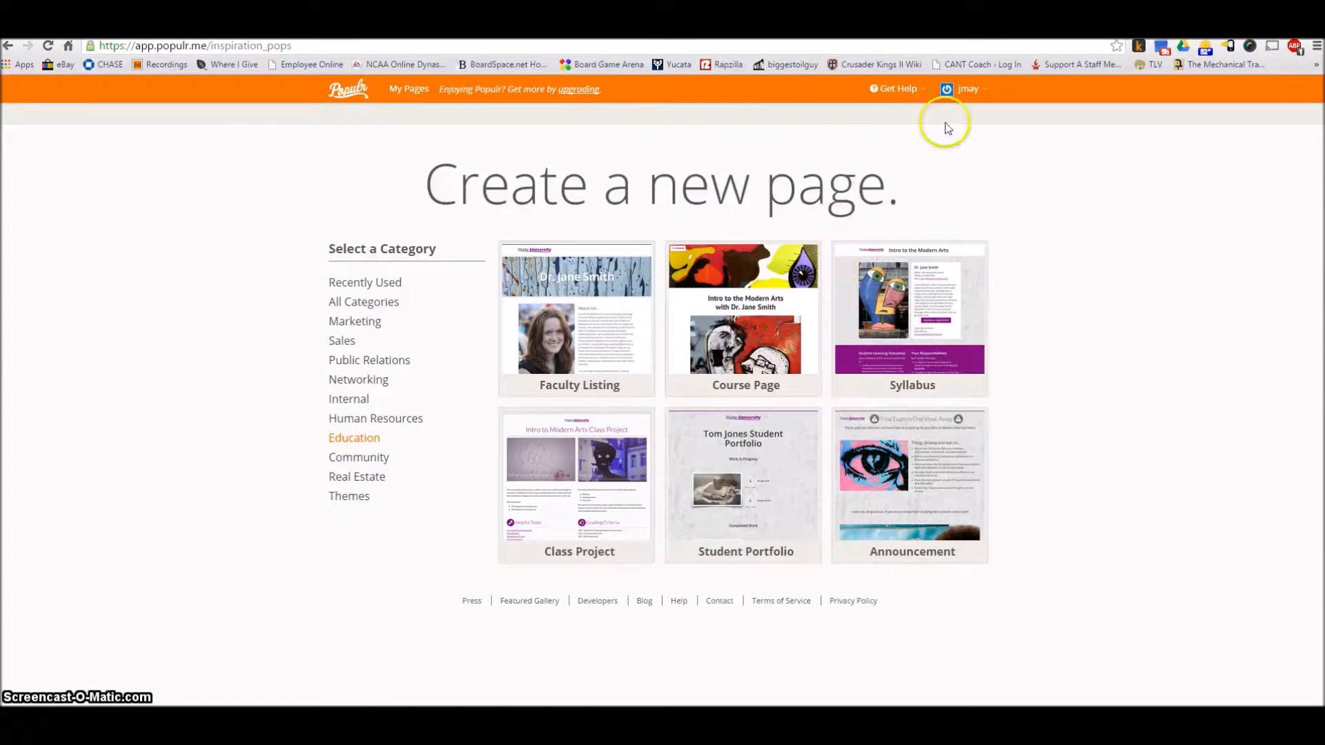
pyautogui.click(976, 92)
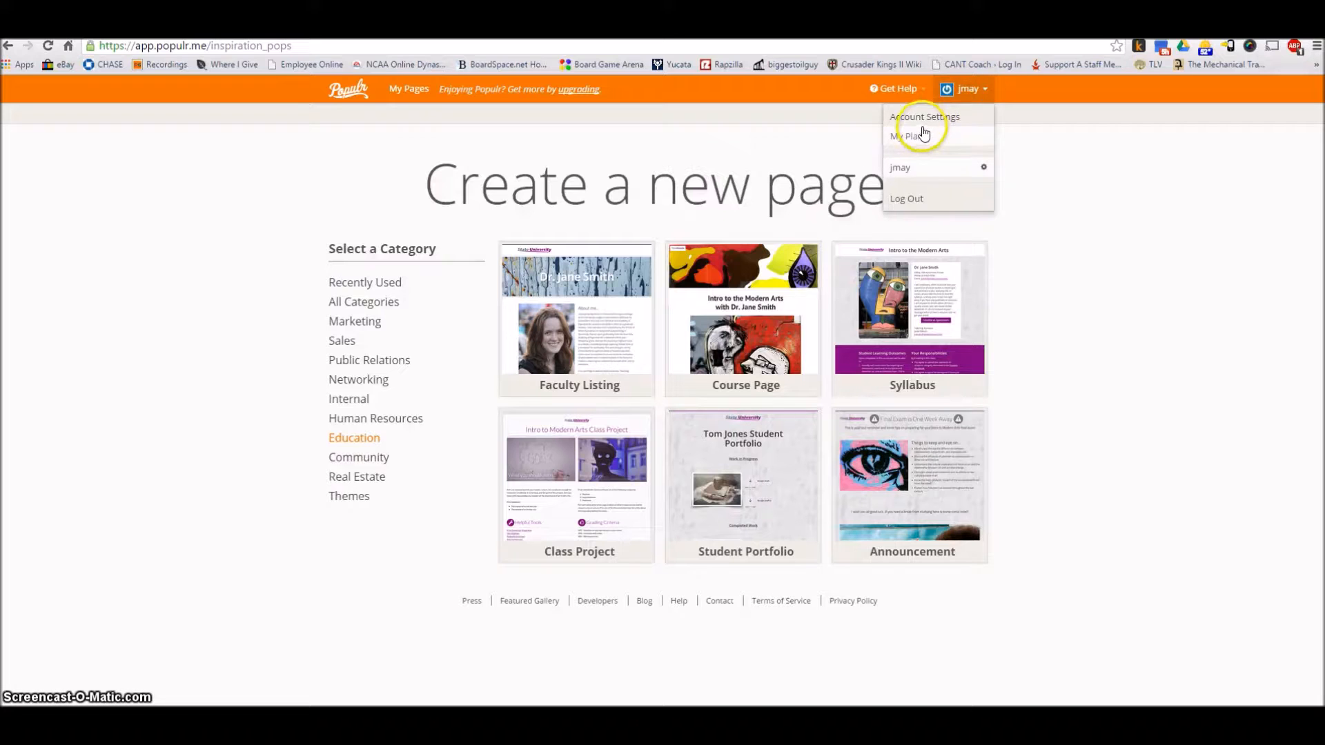
pyautogui.click(958, 93)
pyautogui.click(957, 95)
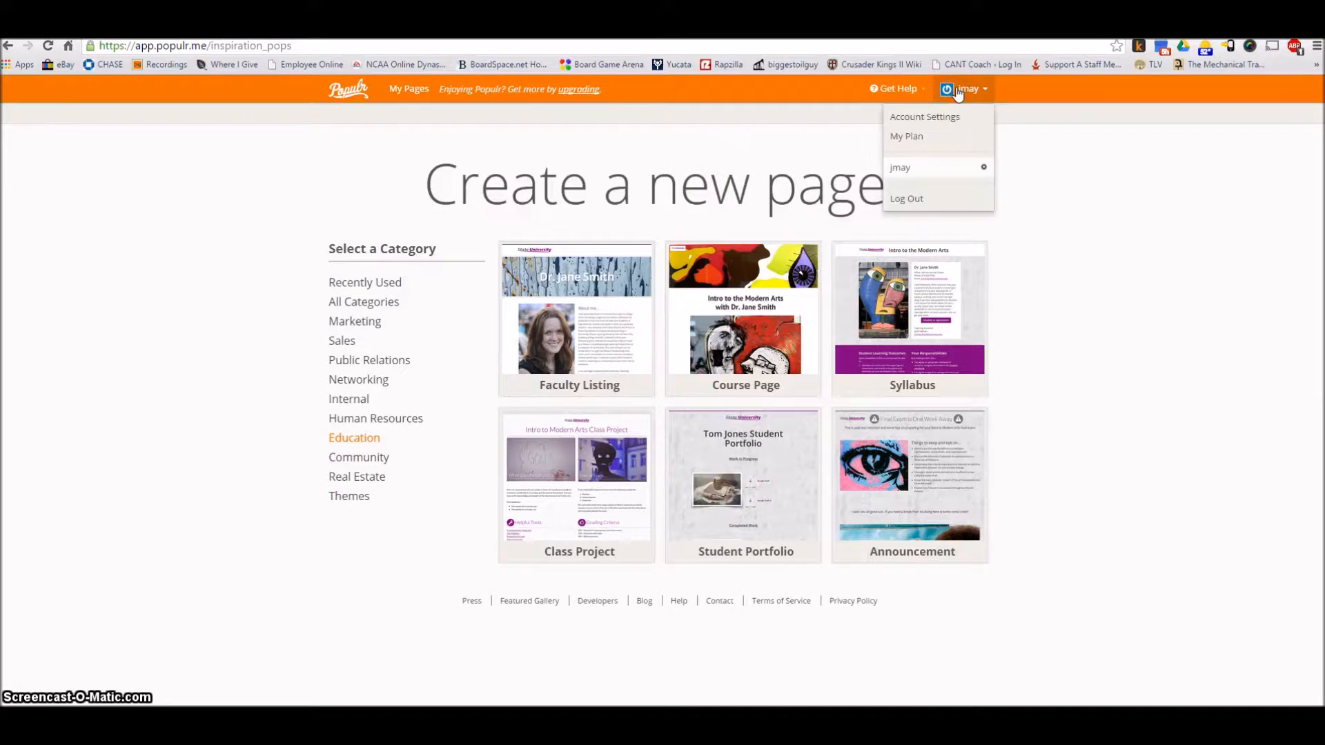
# Return to the list of own pages and open the Big Red Apparel page for editing
pyautogui.click(412, 91)
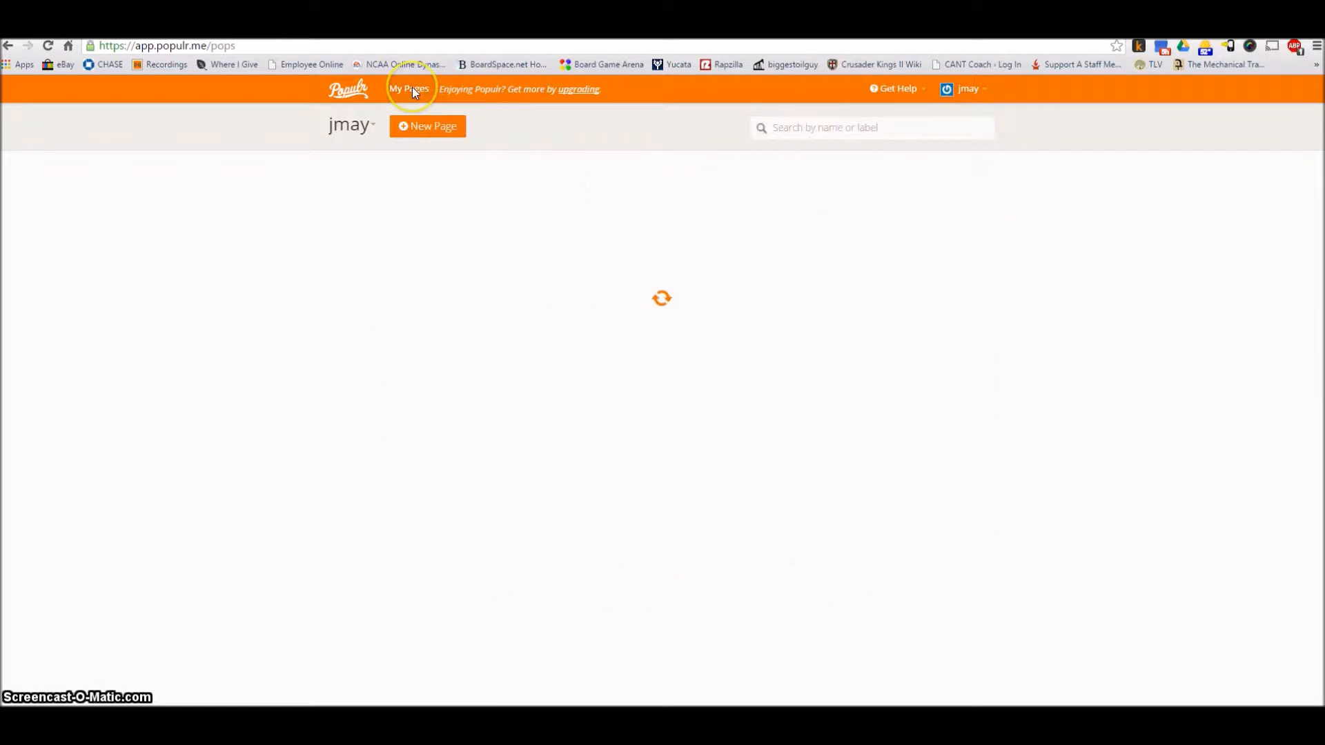
pyautogui.click(414, 251)
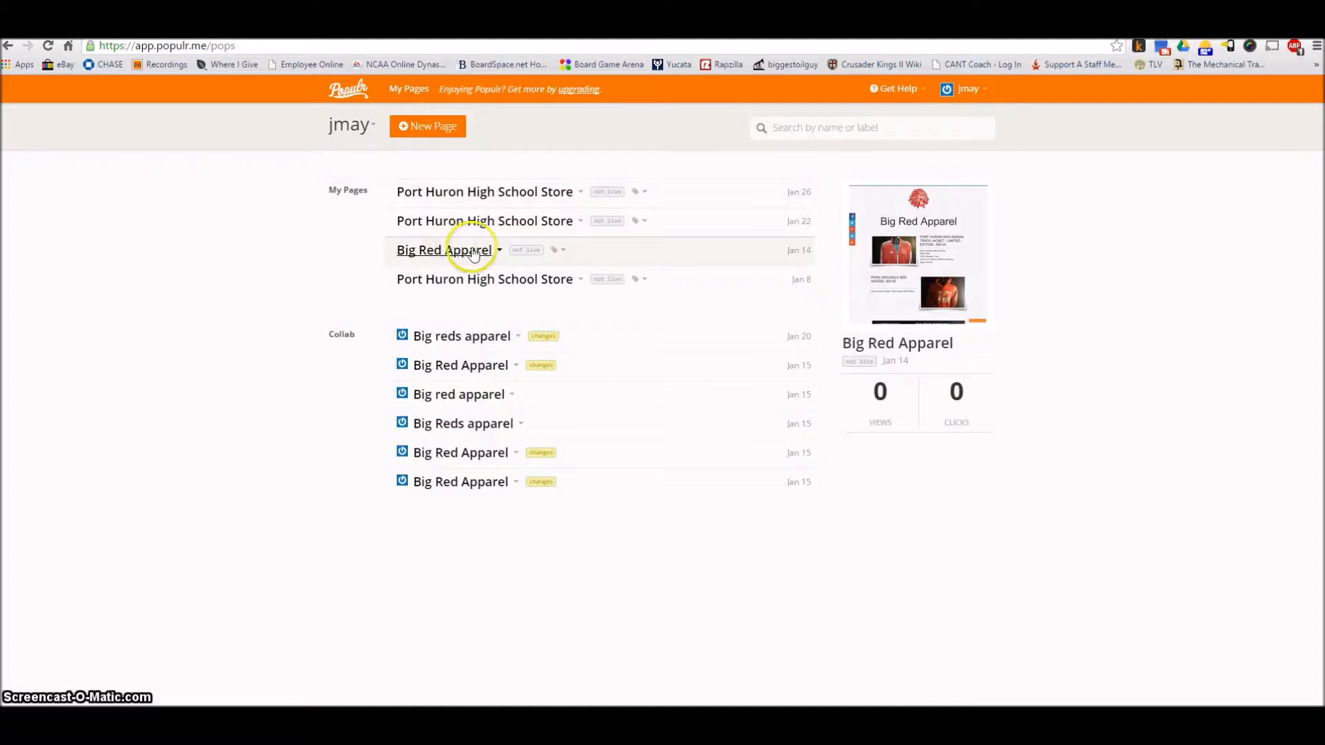
pyautogui.click(498, 253)
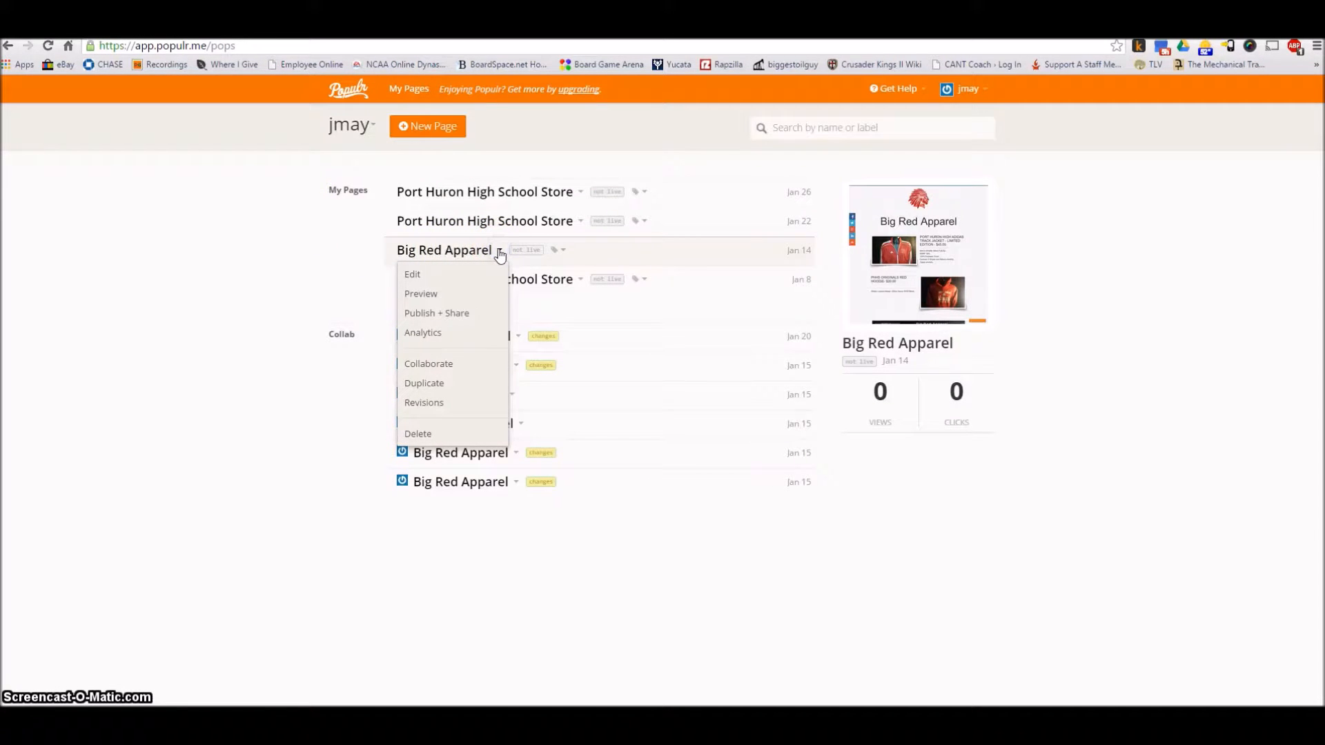
pyautogui.click(461, 223)
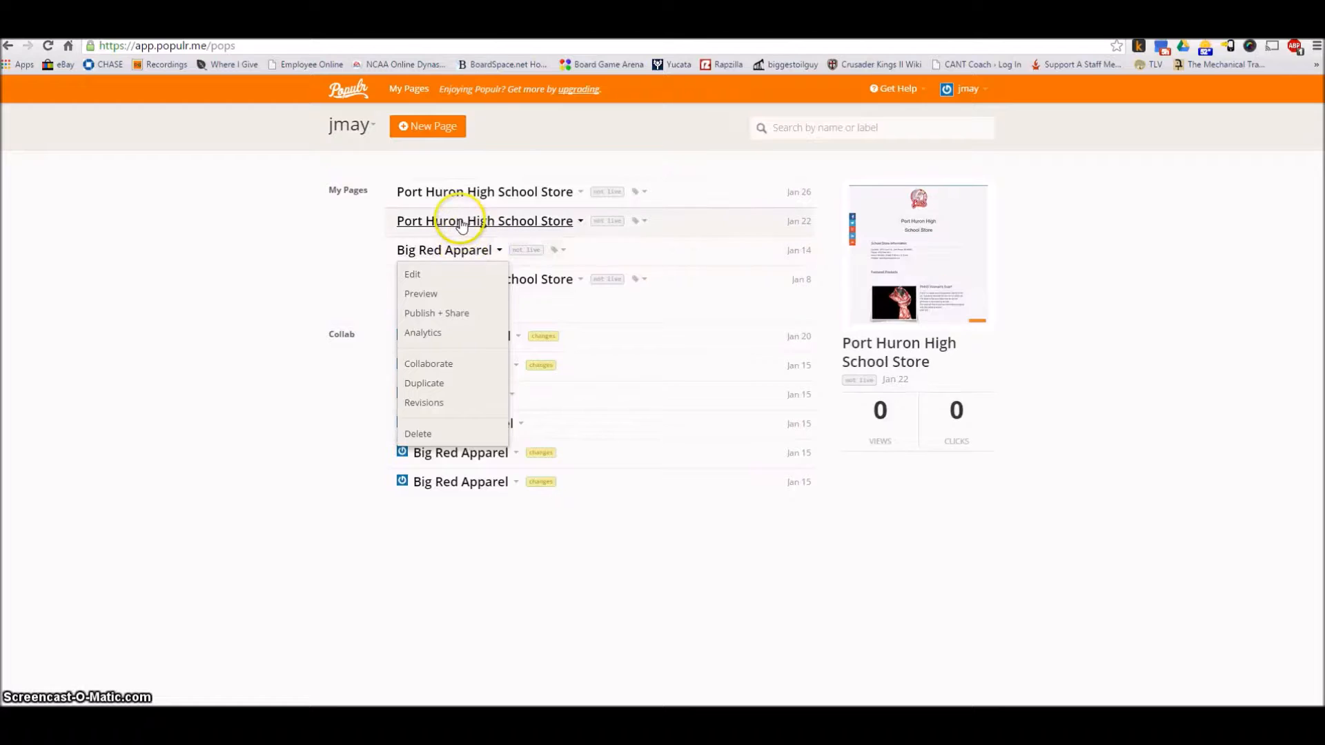
pyautogui.click(465, 198)
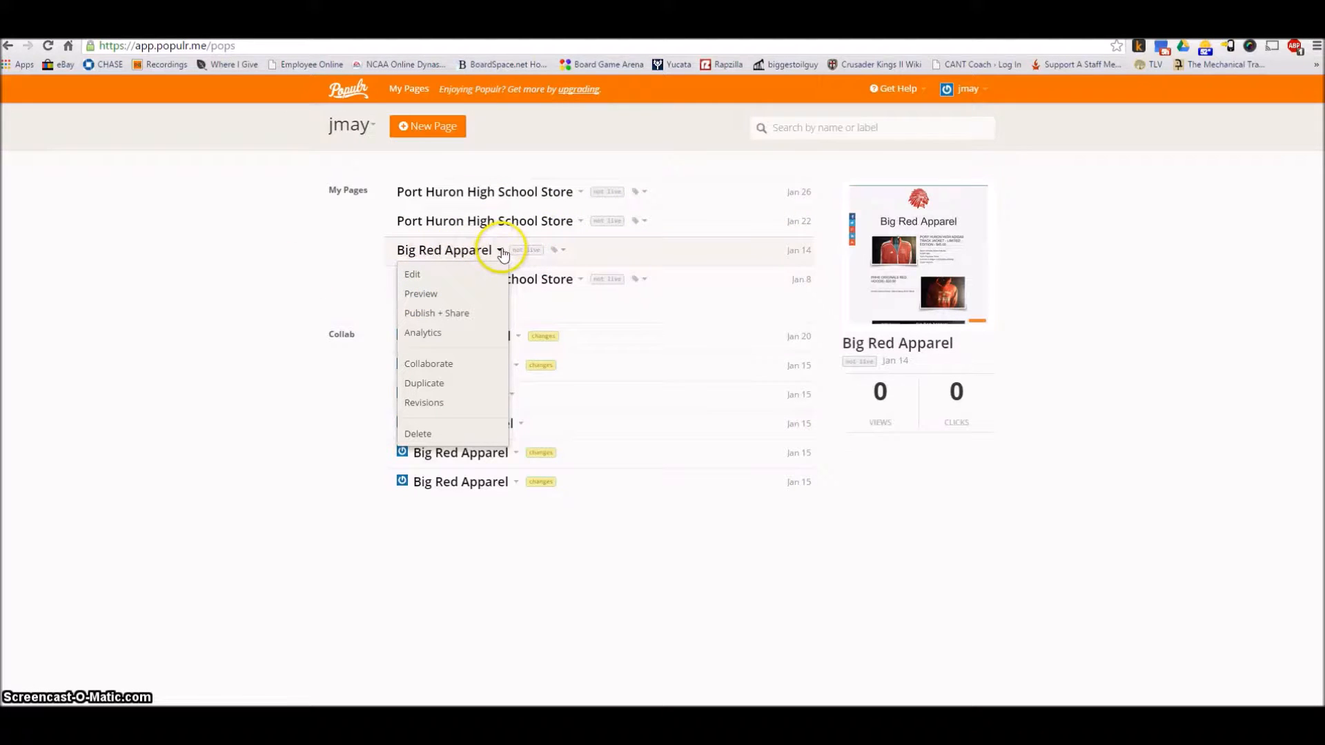
pyautogui.click(414, 277)
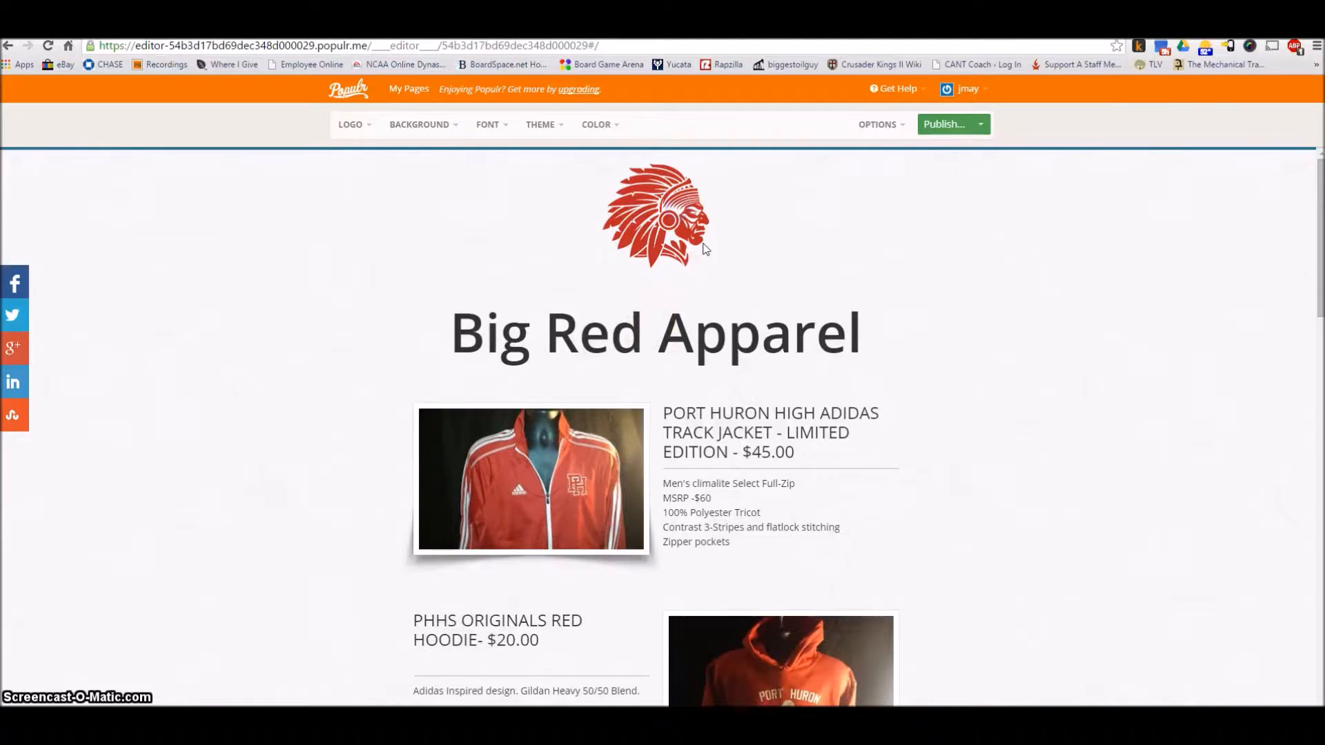
# Start adding a new logo to the page, with a web link (URL) as the file source
pyautogui.click(359, 125)
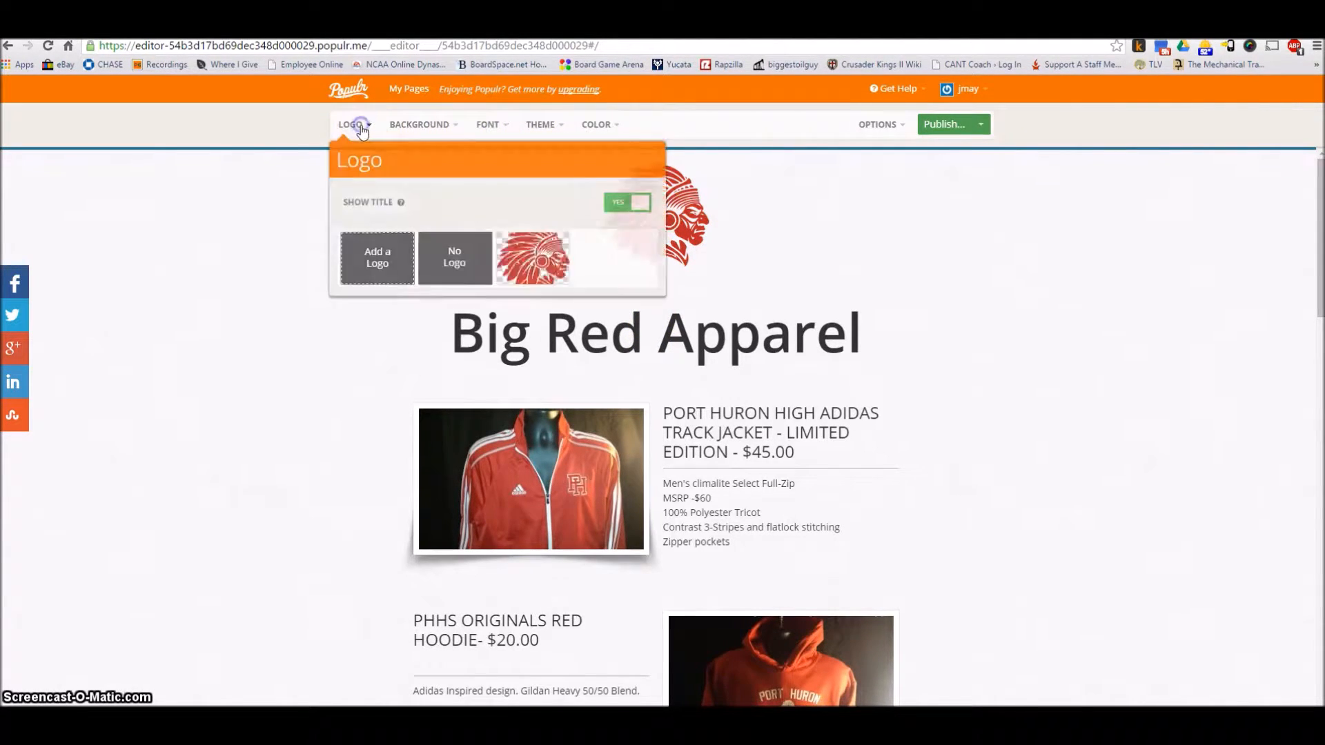
pyautogui.click(382, 254)
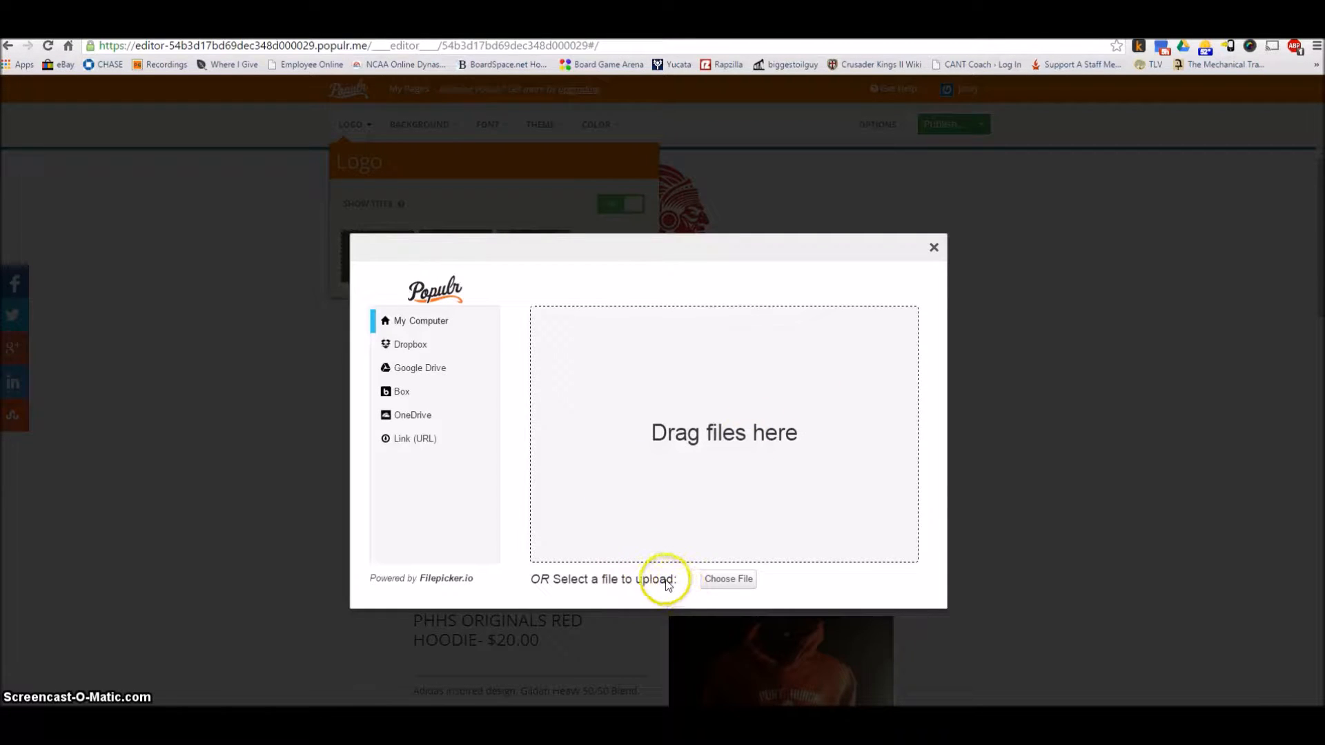
pyautogui.click(414, 369)
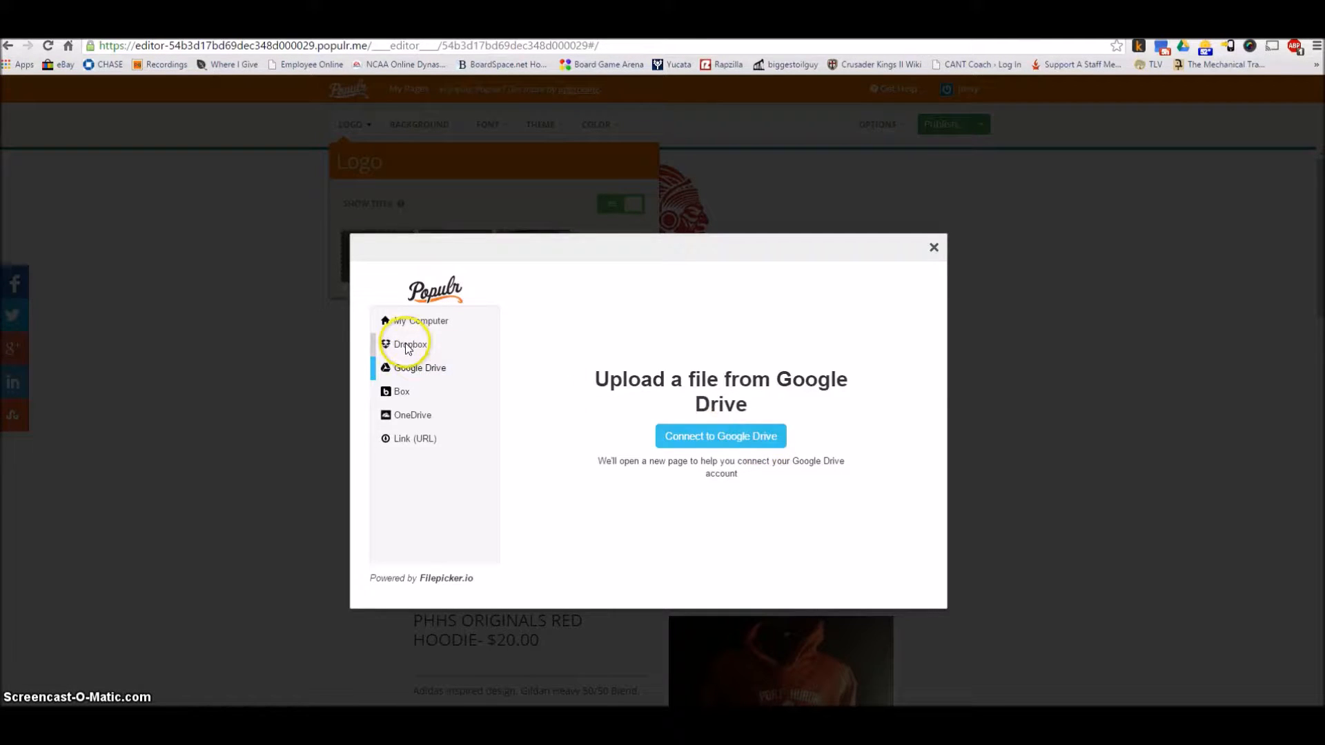
pyautogui.click(411, 437)
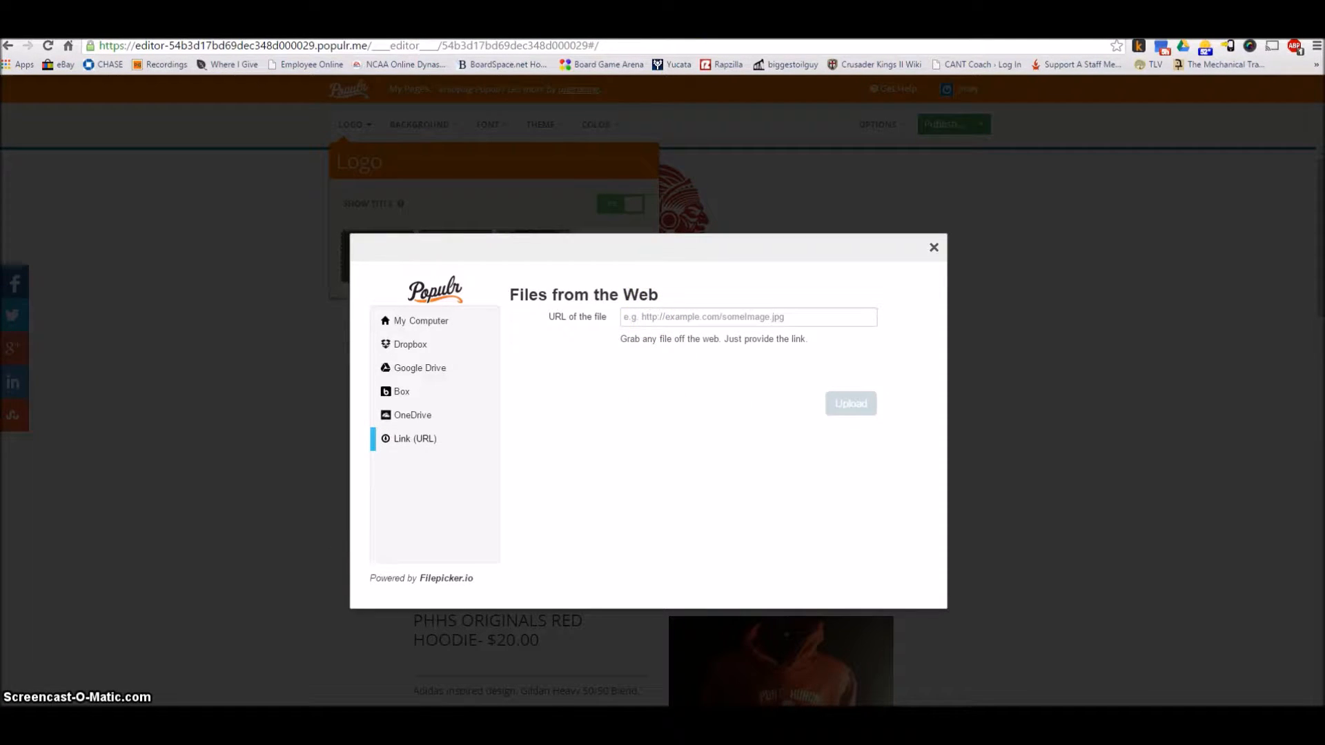
# Switch to the Google Images results for "adidas logo png" and copy the image URL of the first Adidas logo
pyautogui.hotkey('ctrl', 'Tab')
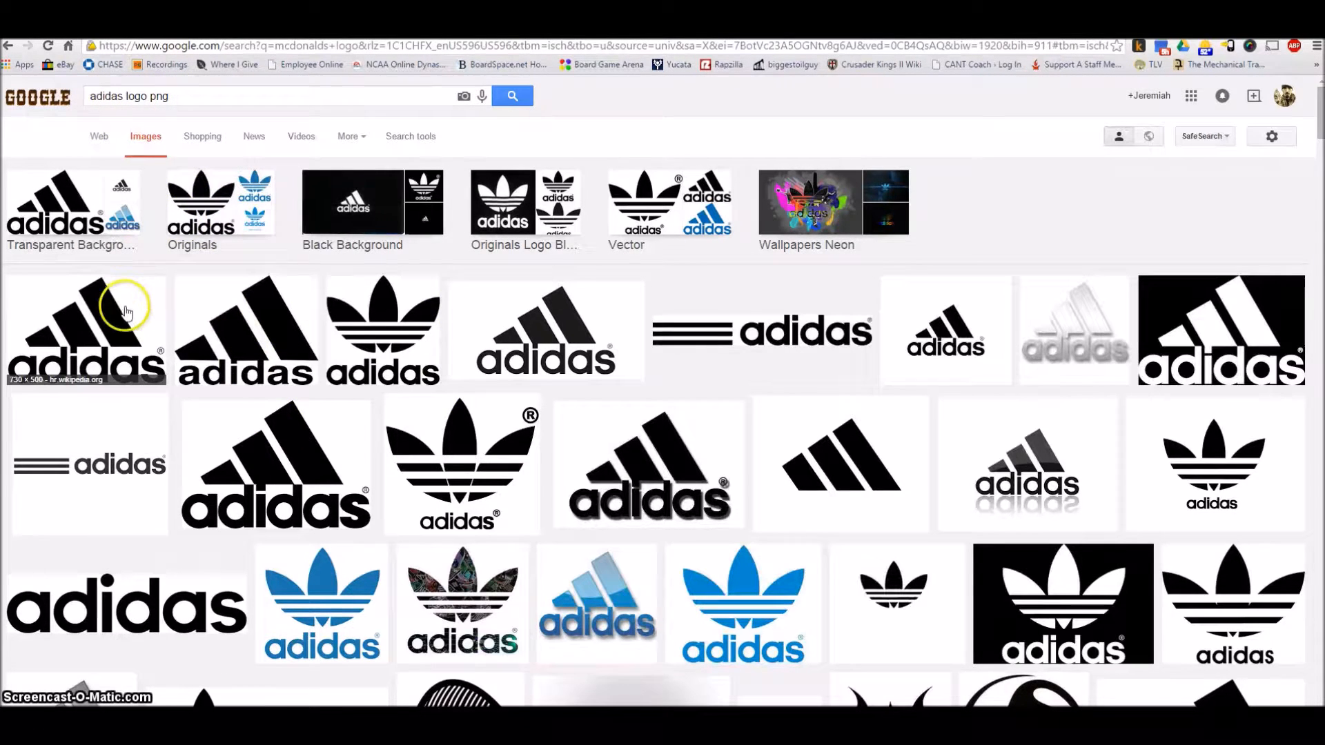
pyautogui.click(125, 311)
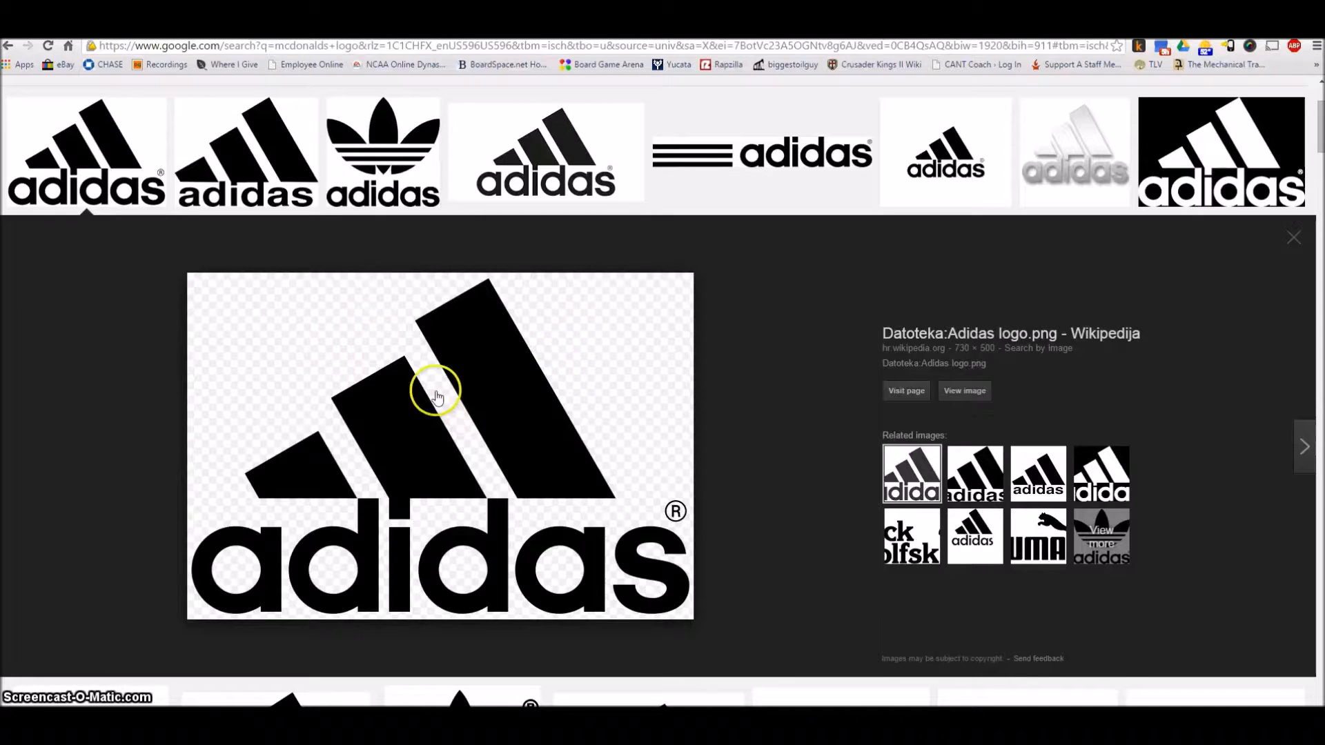
pyautogui.rightClick(469, 398)
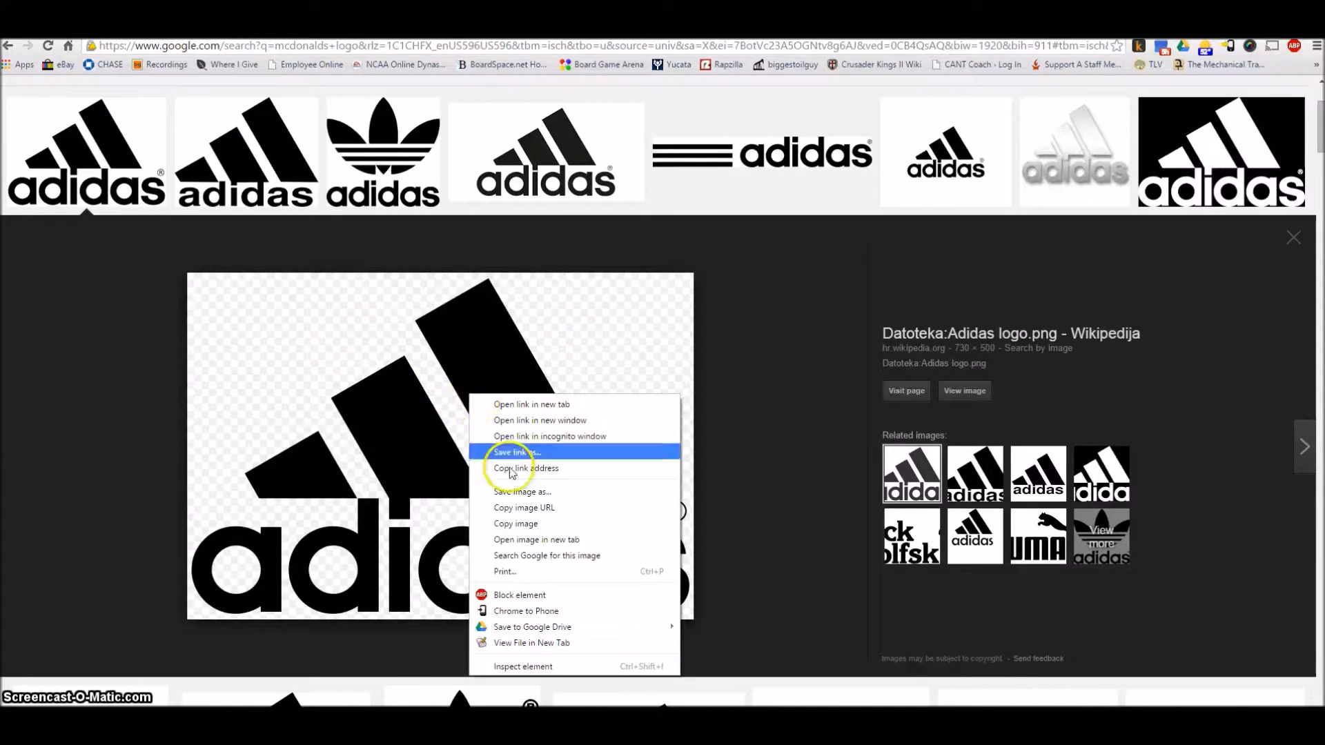
pyautogui.click(581, 508)
# Return to the Populr editor, upload Adidas_logo.png from the copied URL and apply it as the page logo
pyautogui.hotkey('ctrl', 'Tab')
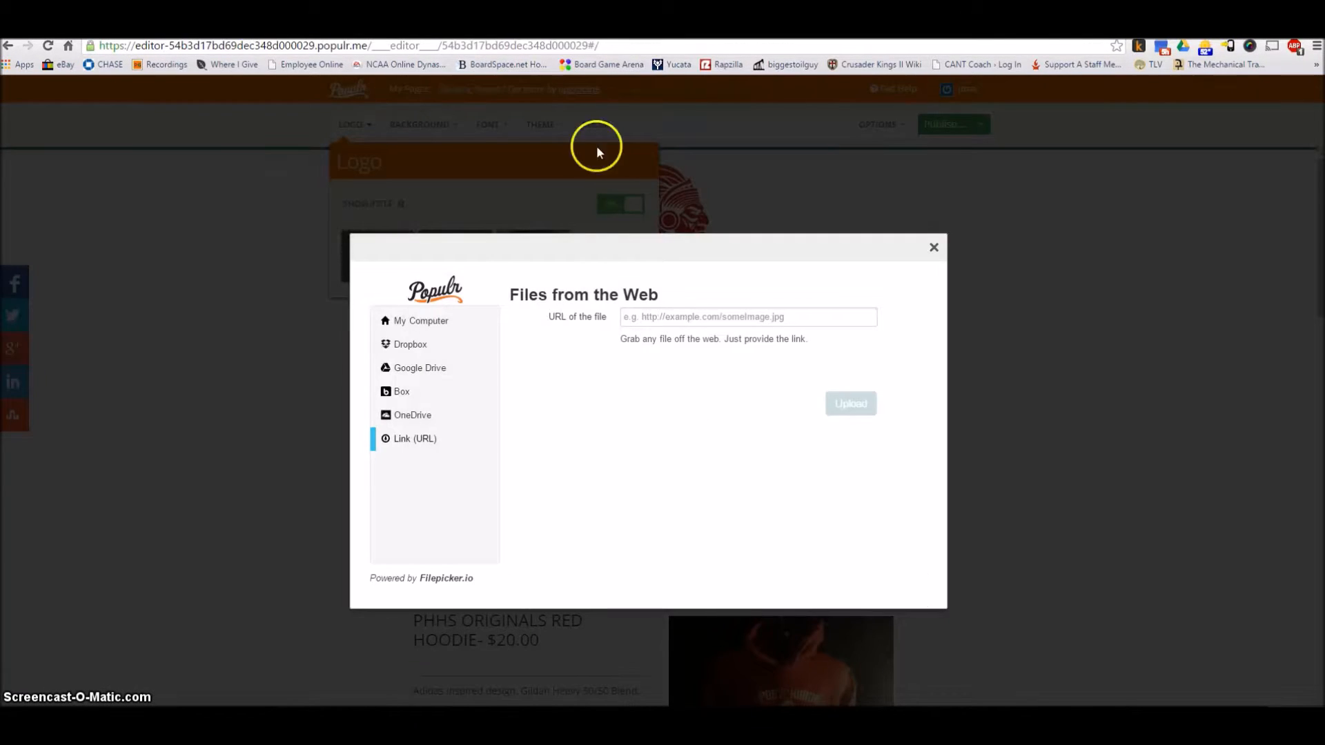
pyautogui.click(634, 318)
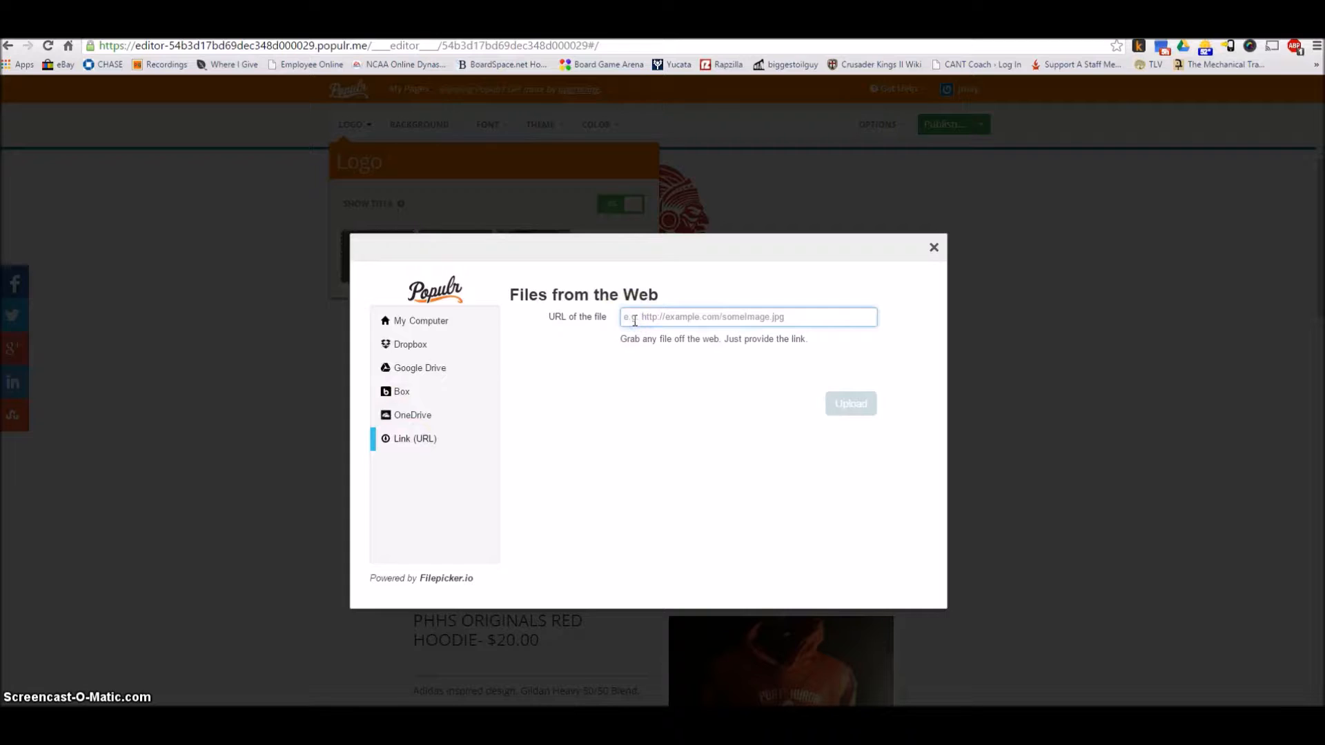
pyautogui.hotkey('ctrl', 'v')
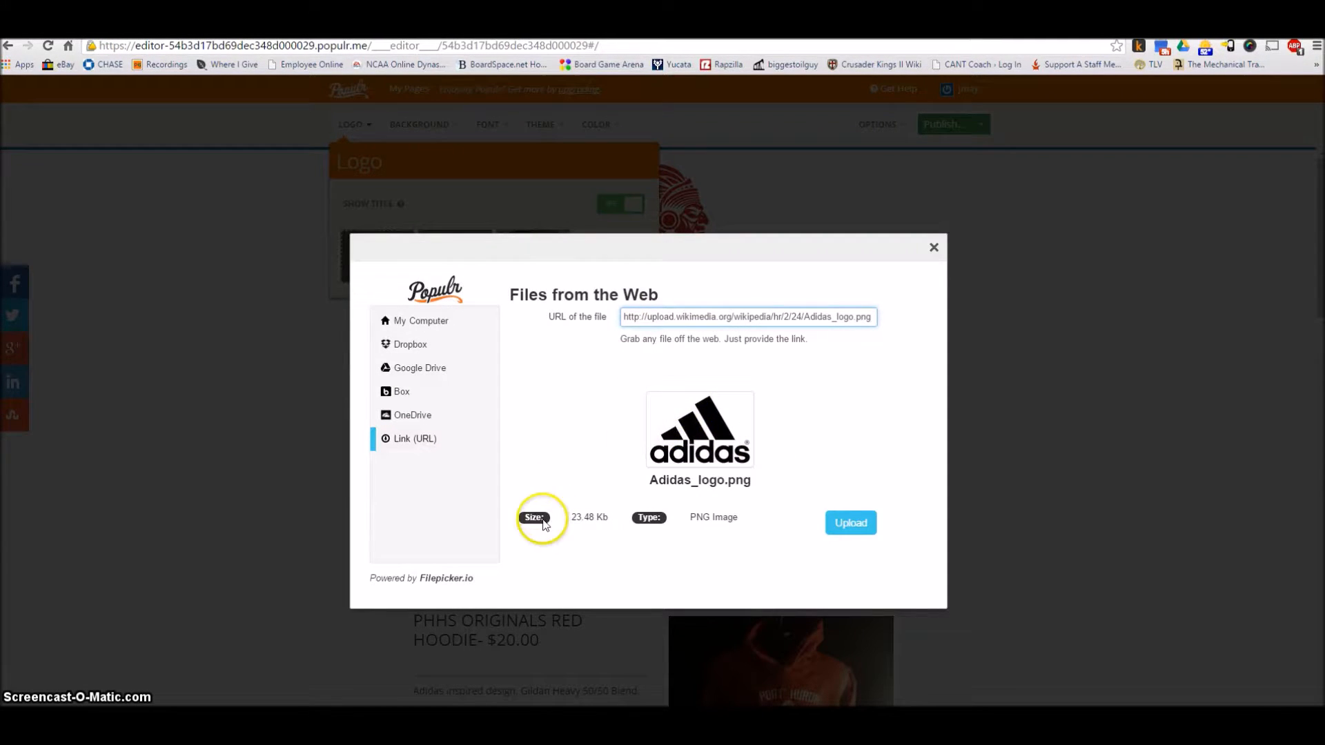
pyautogui.click(850, 522)
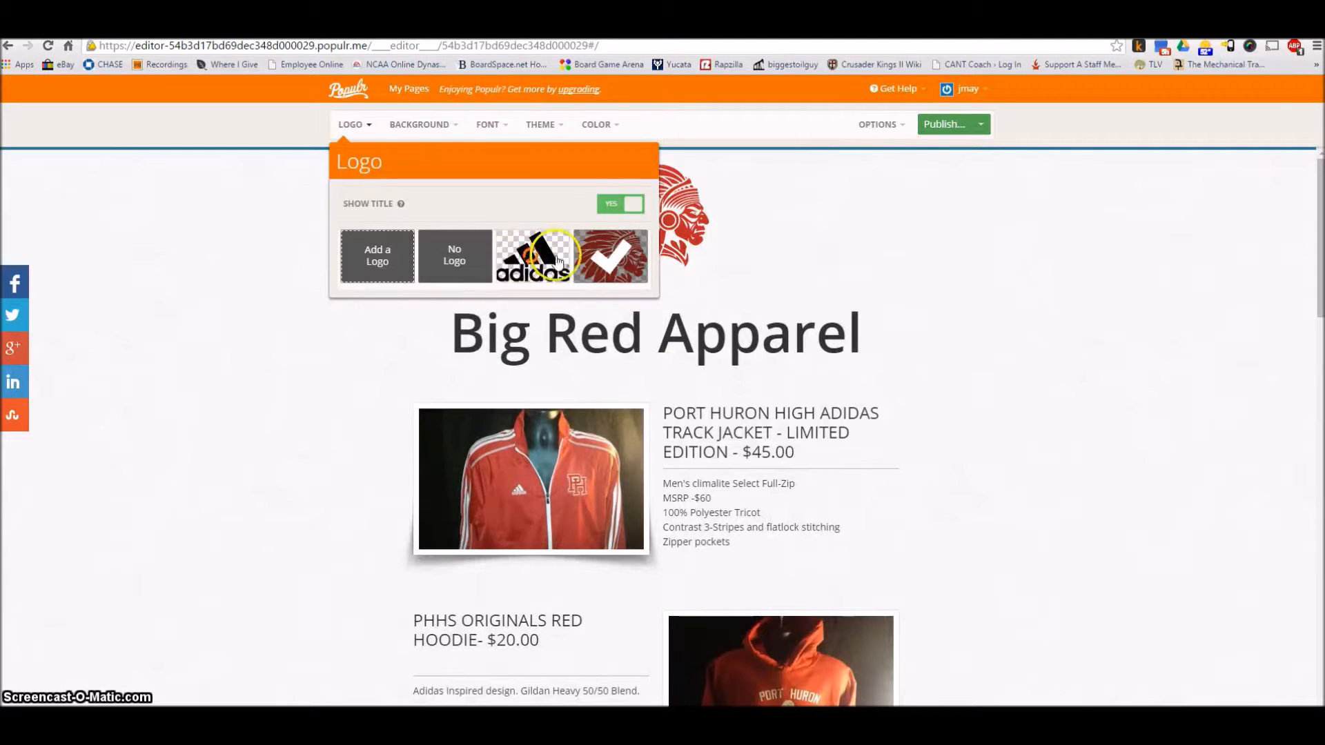
pyautogui.click(544, 261)
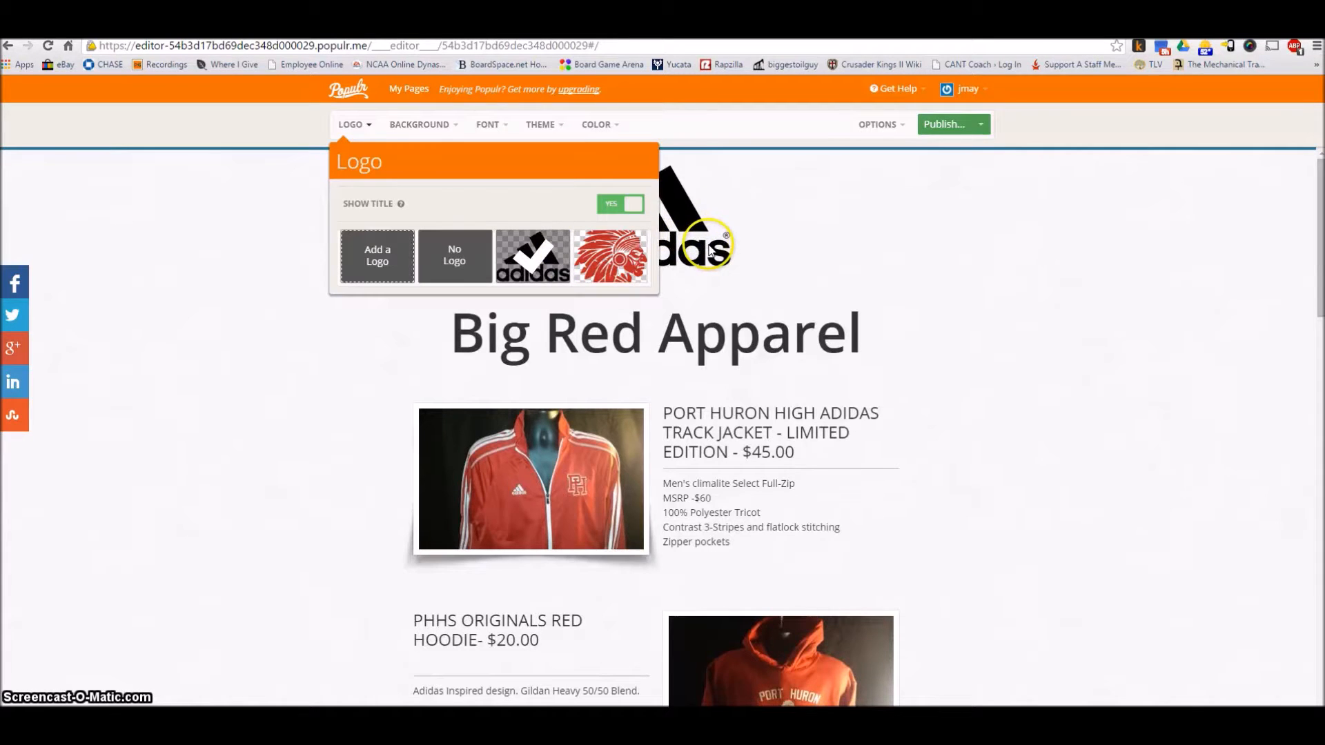
# Hide the page title in the logo settings and close them
pyautogui.click(611, 205)
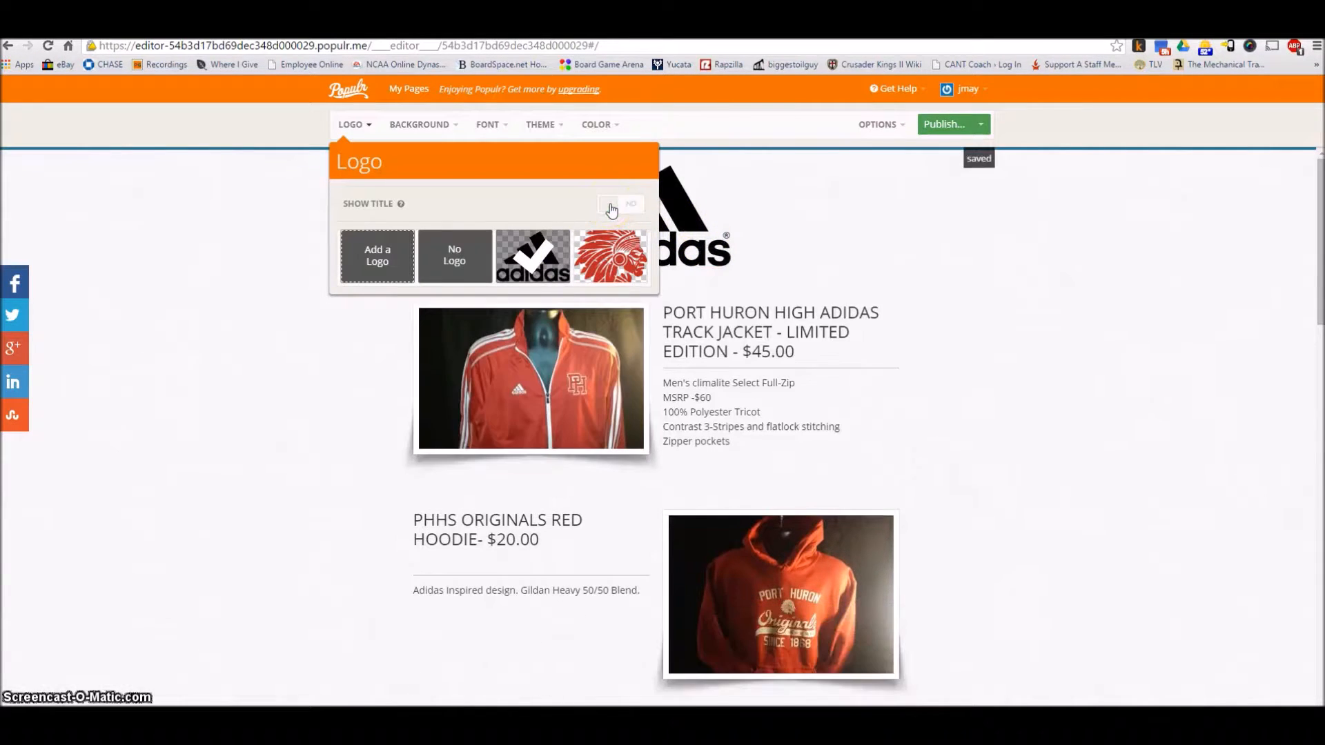
pyautogui.click(835, 174)
pyautogui.click(523, 324)
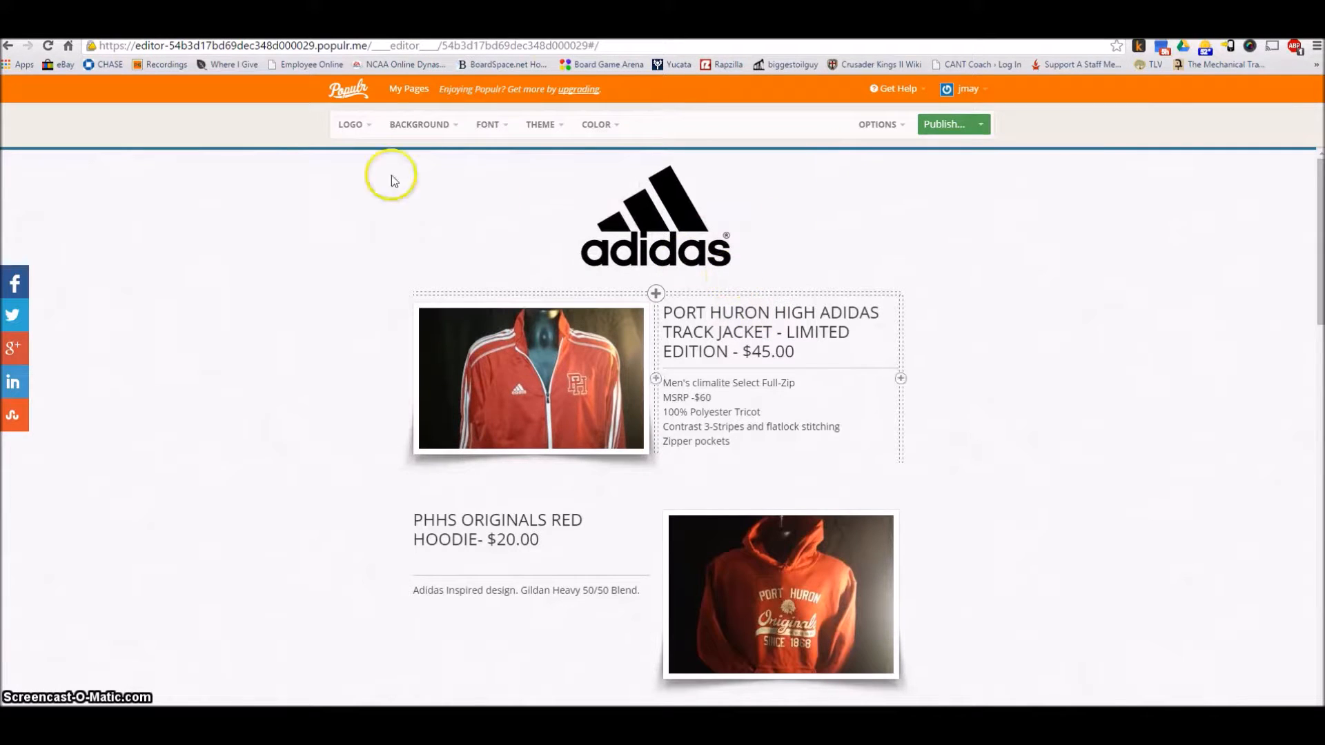
# Switch the page logo to the red headdress image and back to the Adidas logo
pyautogui.click(349, 124)
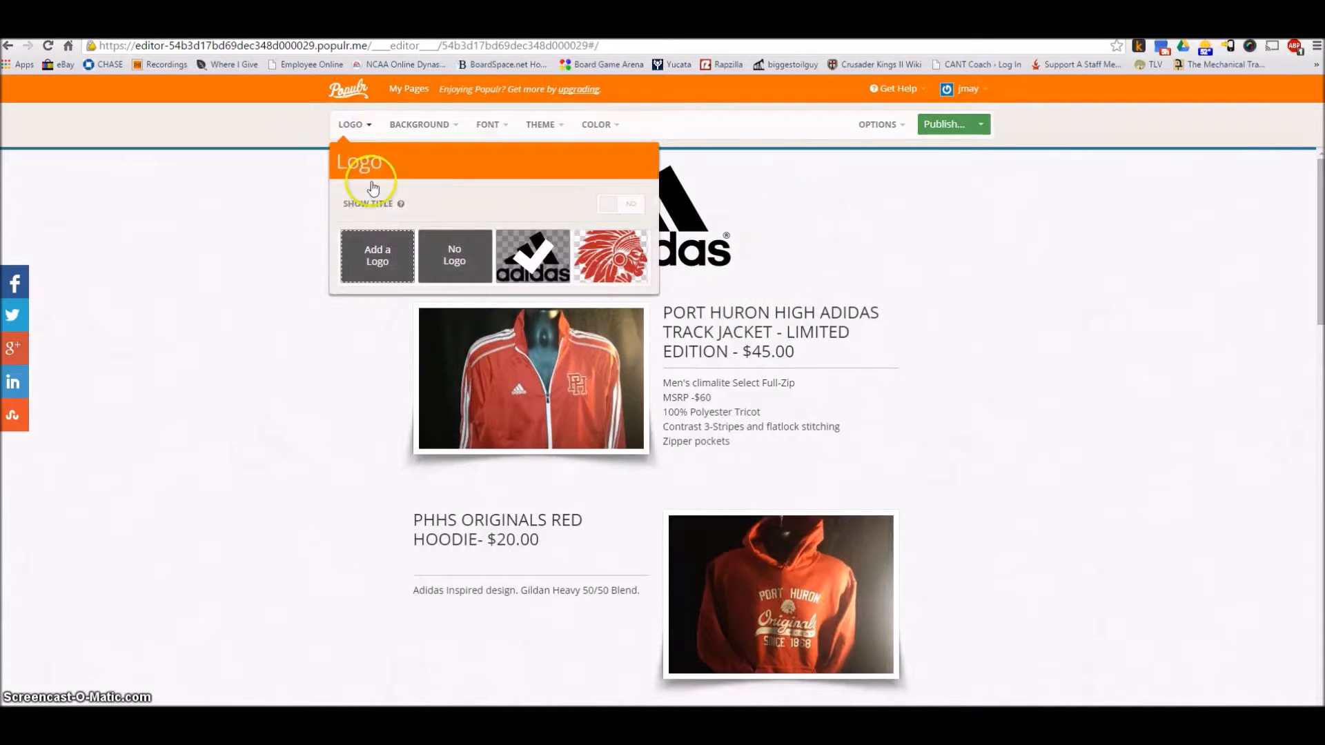
pyautogui.click(611, 255)
pyautogui.click(547, 256)
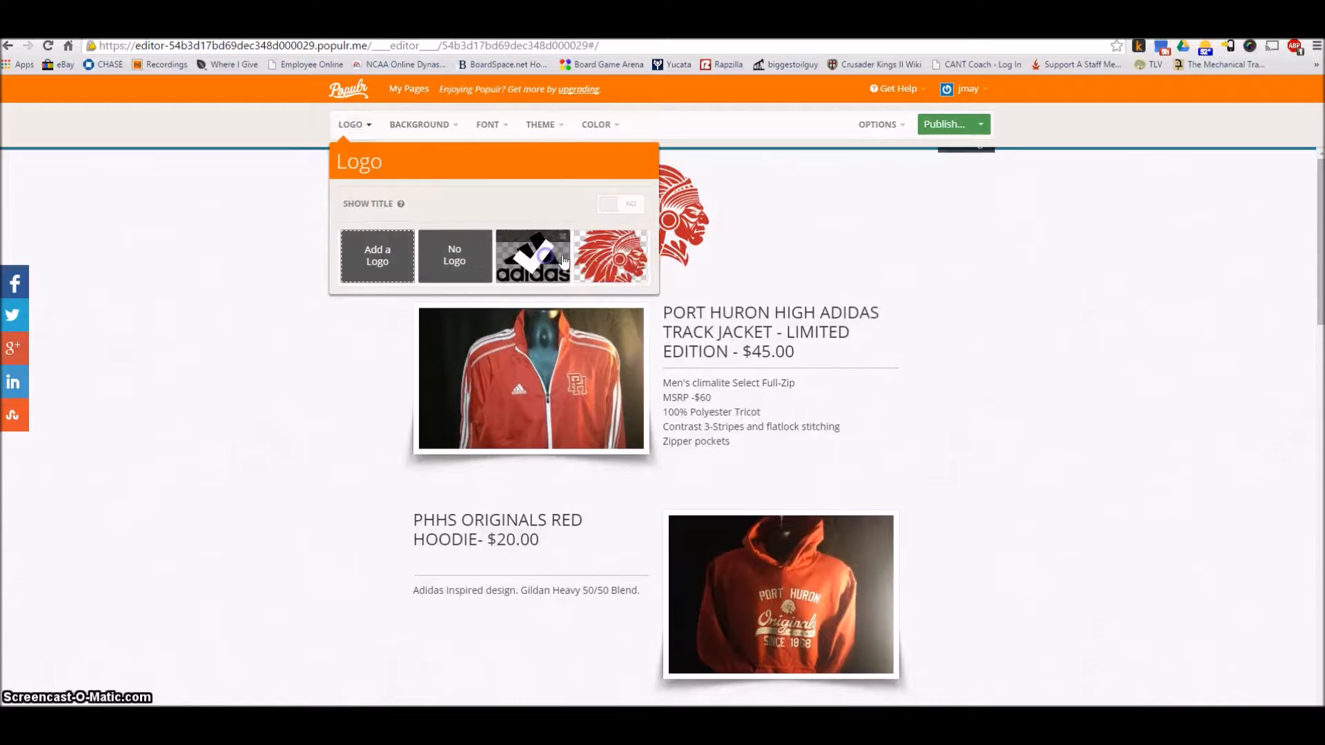
# Close the logo settings, apply the brick wall page background and try its Tile and Fixed styles
pyautogui.click(798, 231)
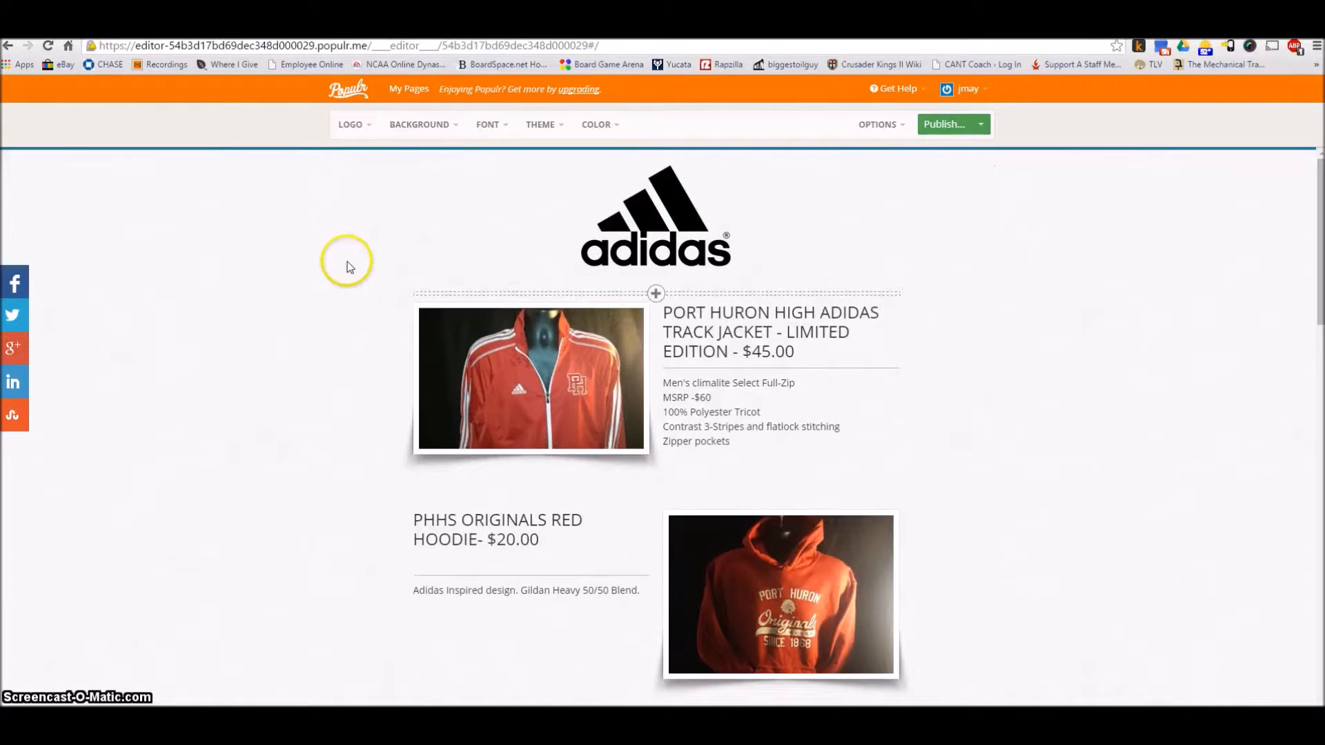
pyautogui.click(438, 125)
pyautogui.click(502, 213)
pyautogui.click(504, 305)
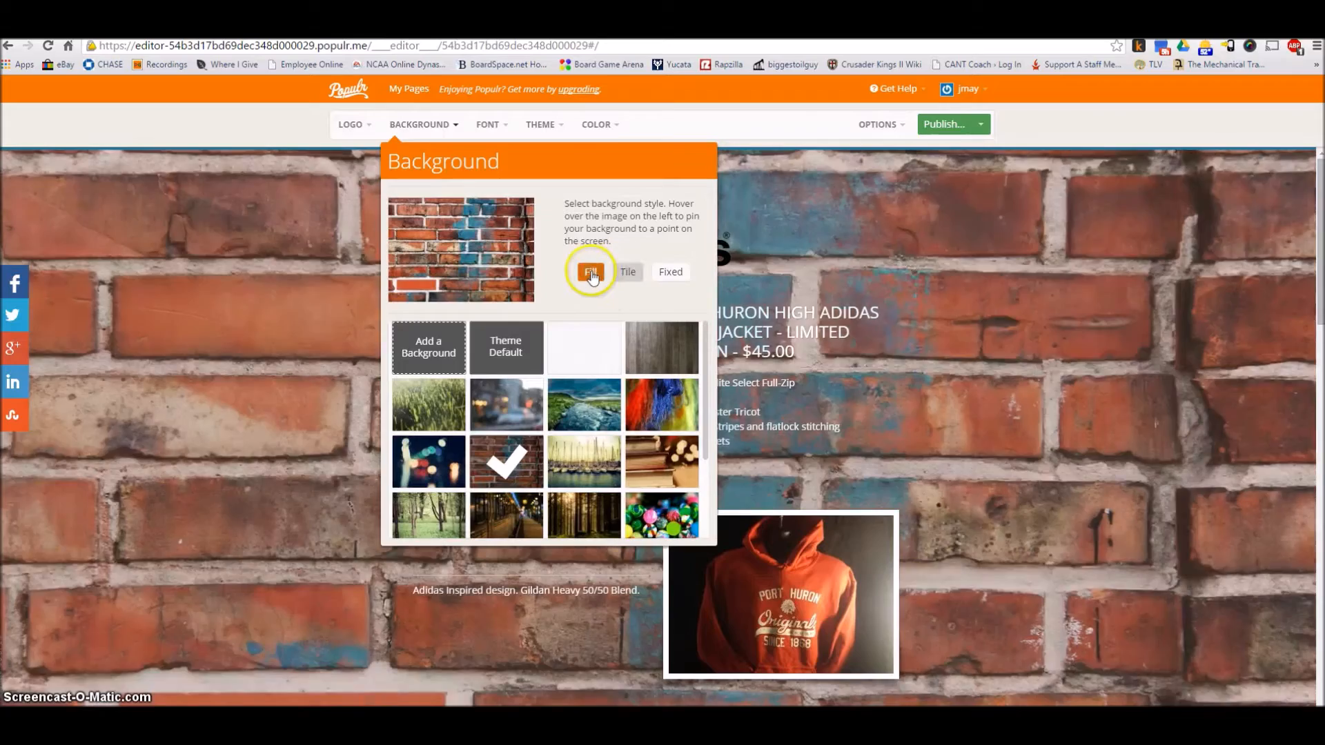
pyautogui.click(625, 275)
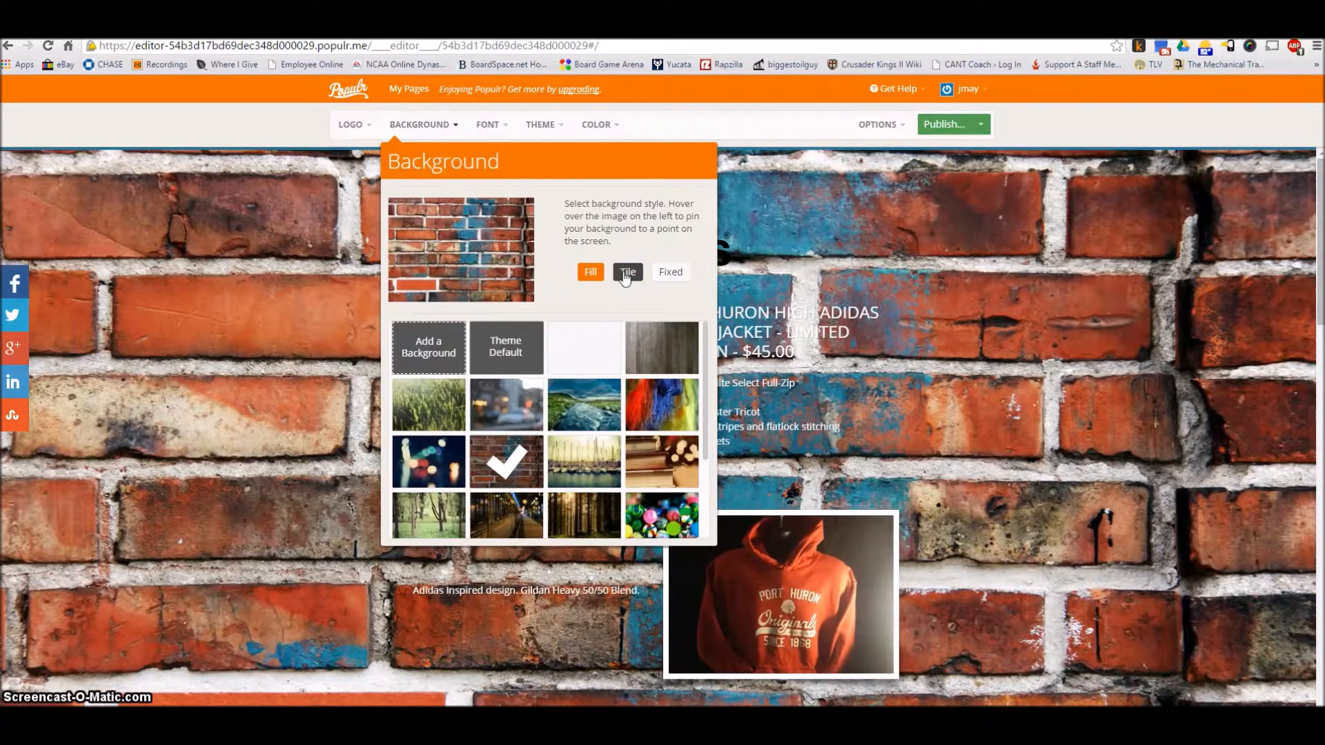
pyautogui.click(668, 274)
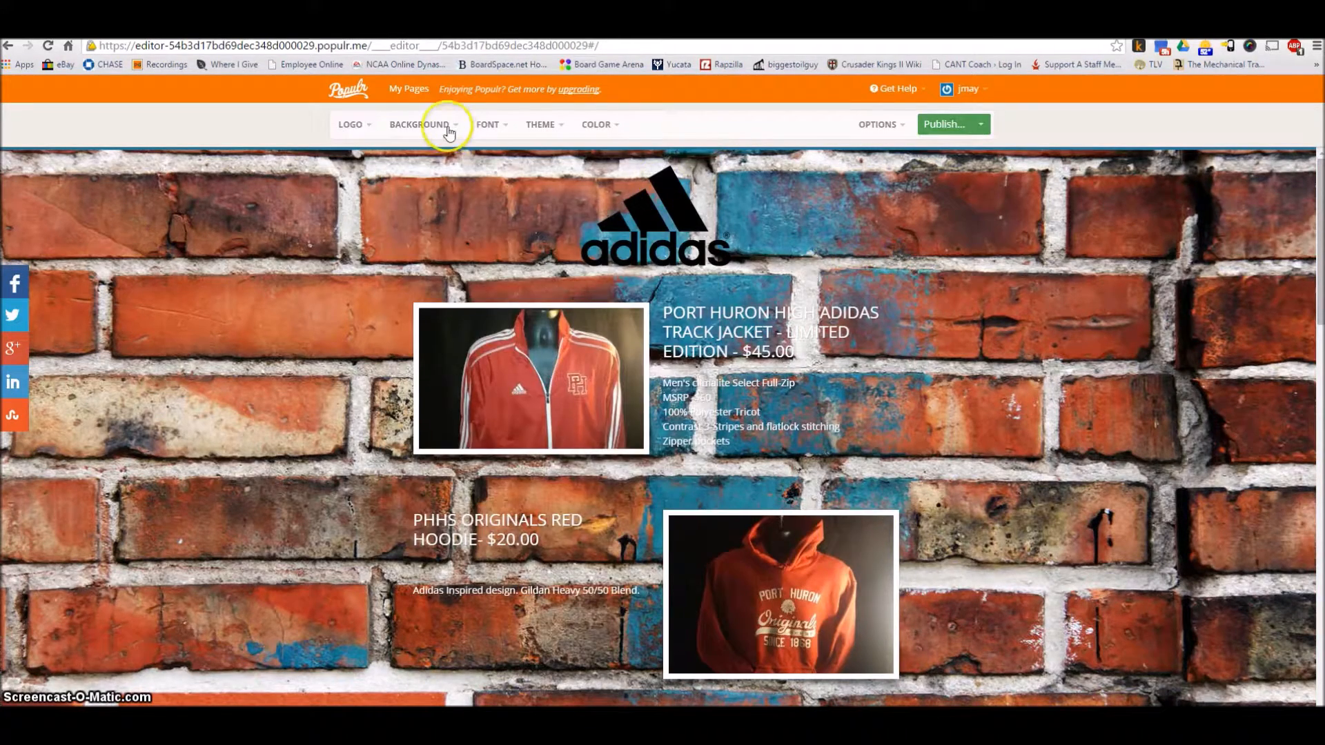
# Try the Abril Fatface and Fanwood Text page fonts, and return to the theme's font
pyautogui.click(488, 127)
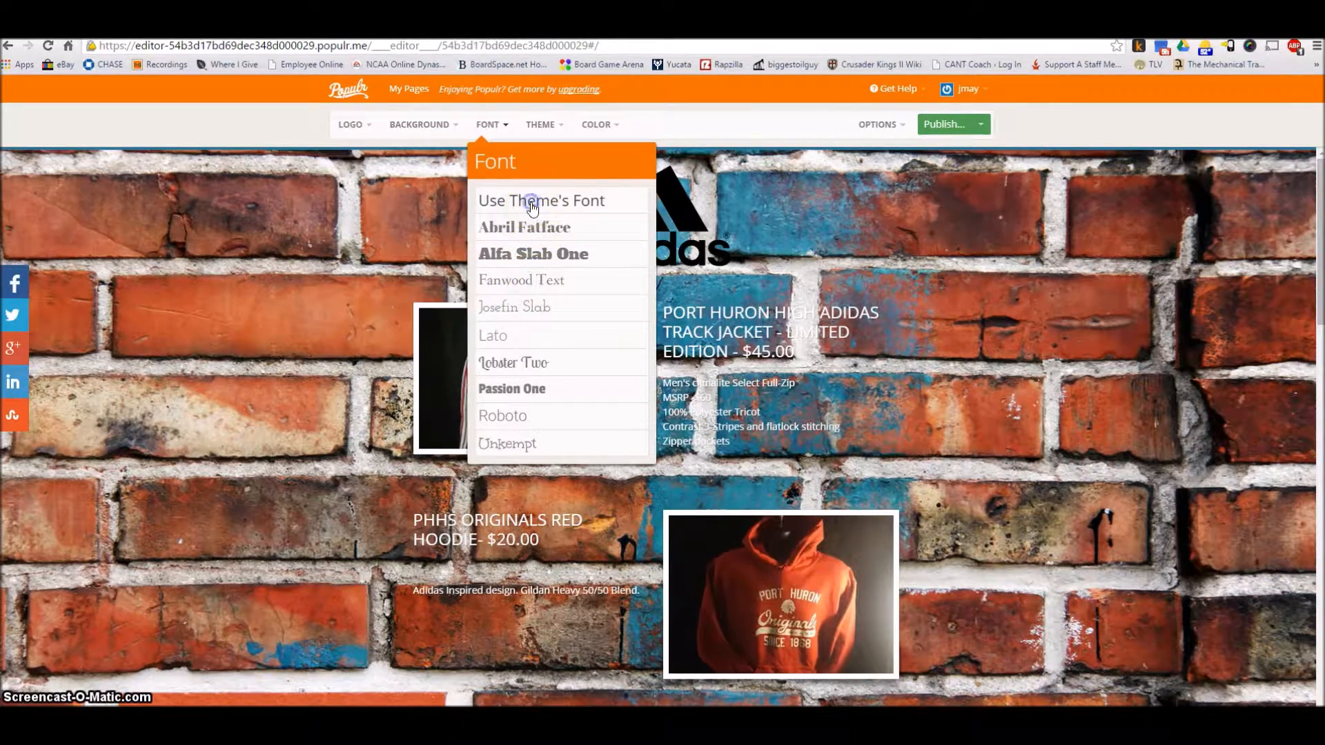
pyautogui.click(531, 232)
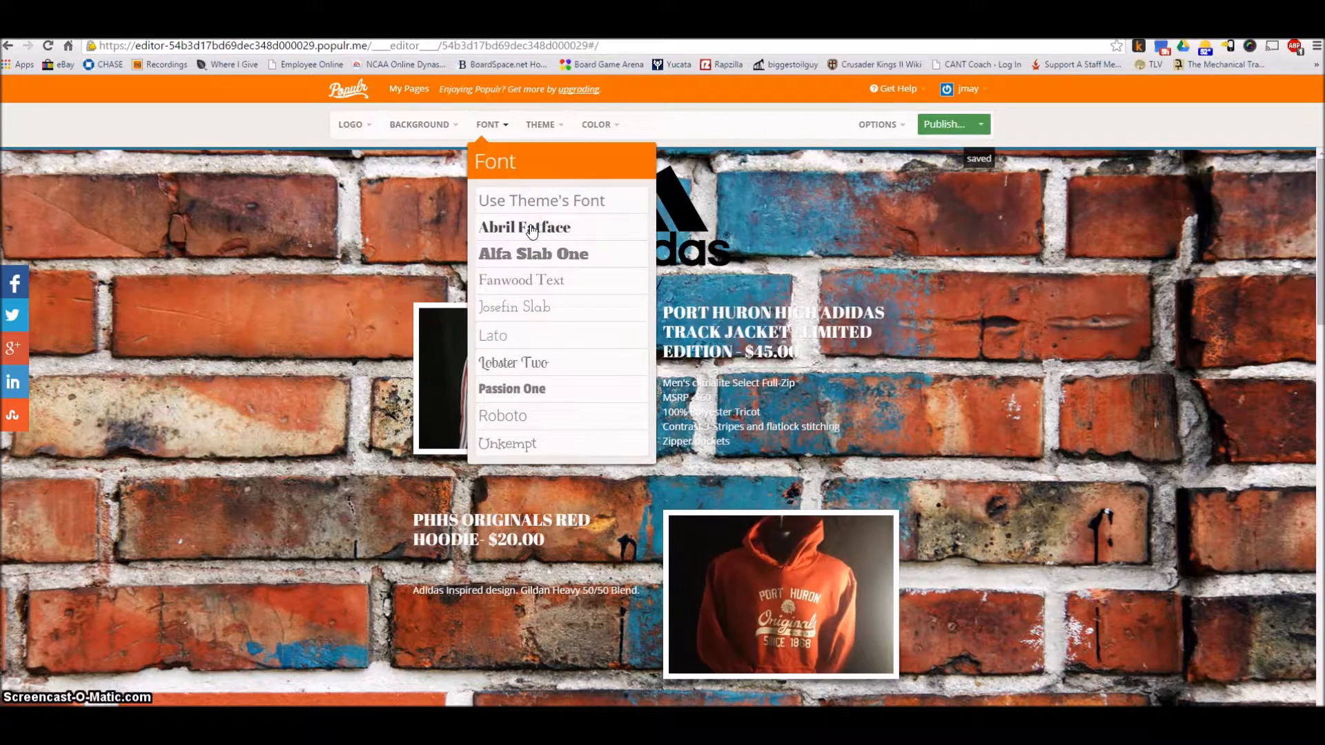
pyautogui.click(564, 280)
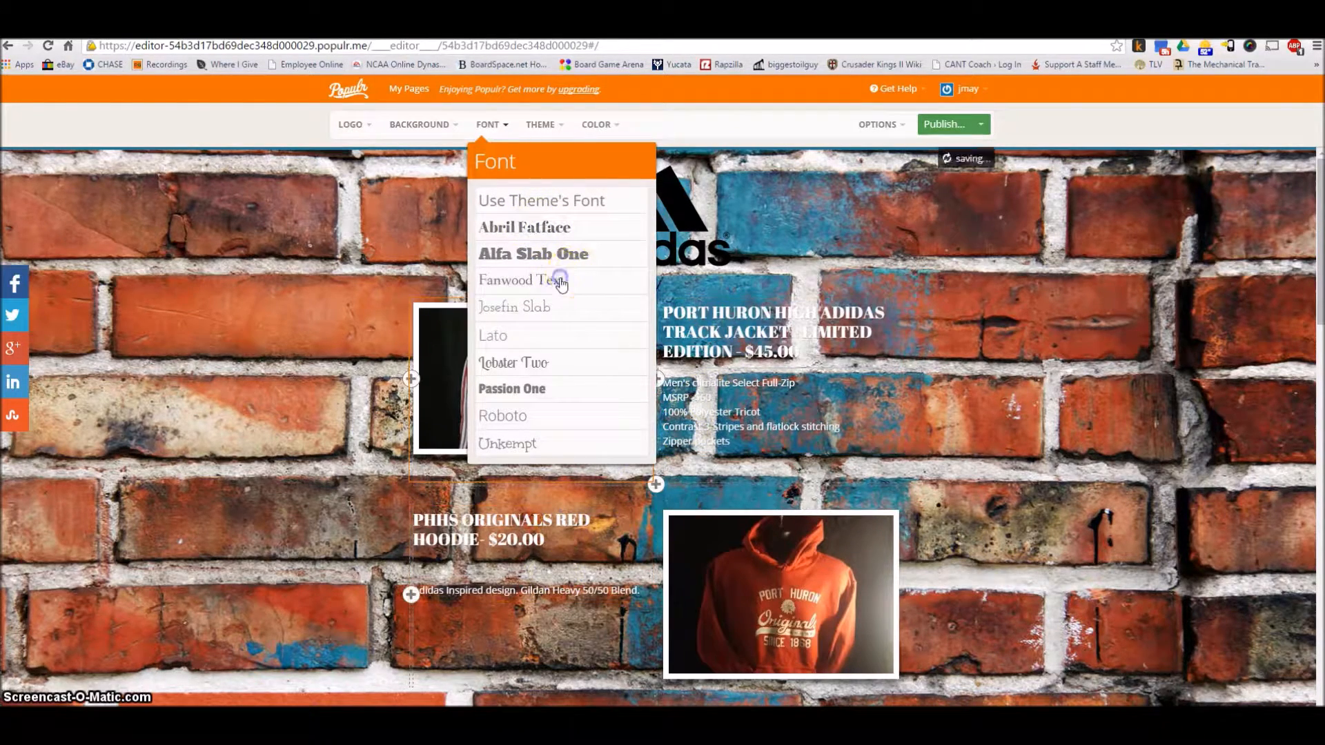
pyautogui.click(541, 200)
# Set the page background to Theme Default and review the available color and theme options
pyautogui.click(442, 124)
pyautogui.click(519, 356)
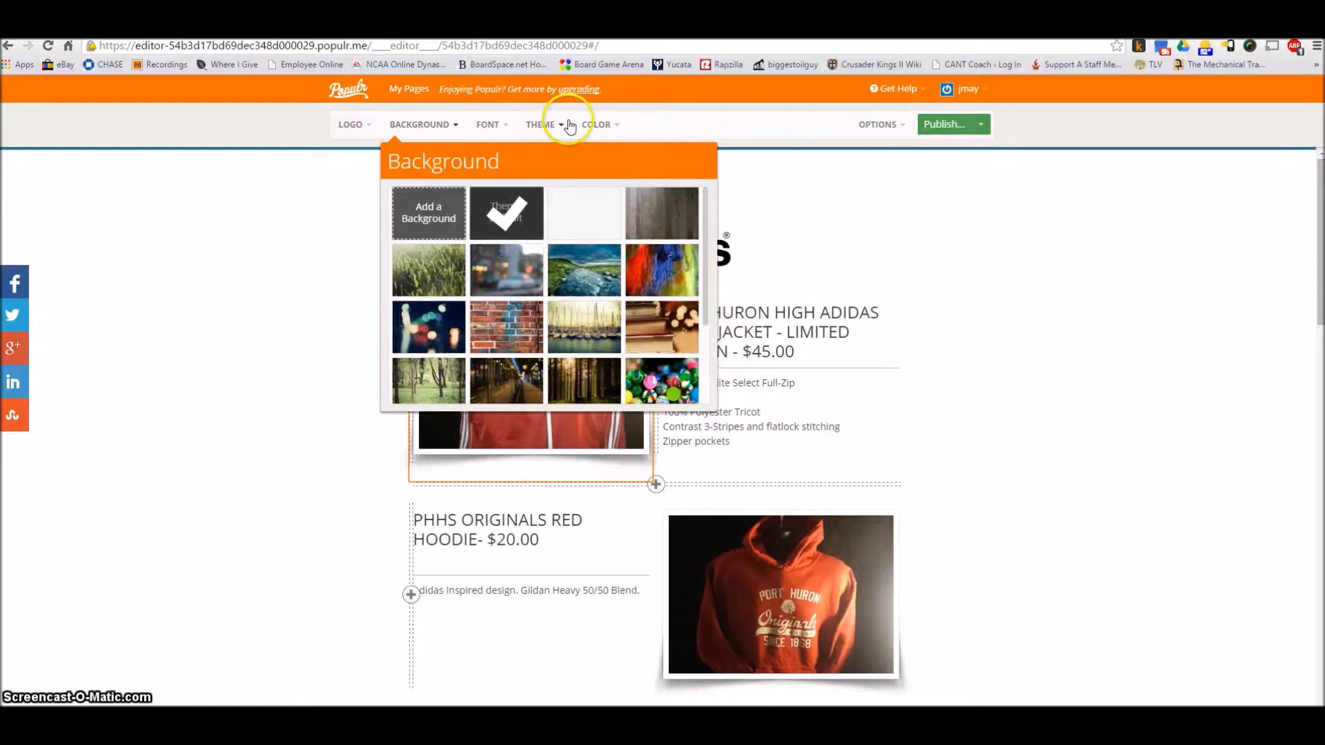
pyautogui.click(598, 125)
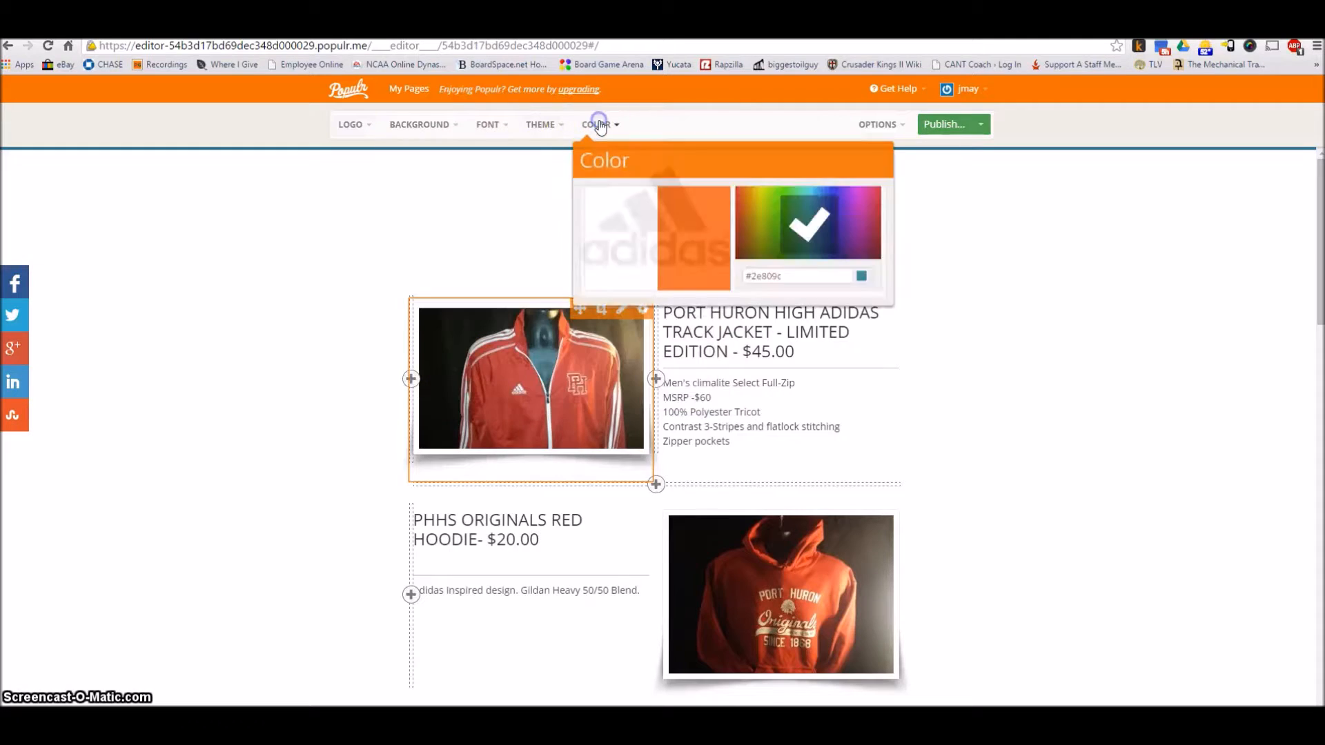
pyautogui.click(549, 128)
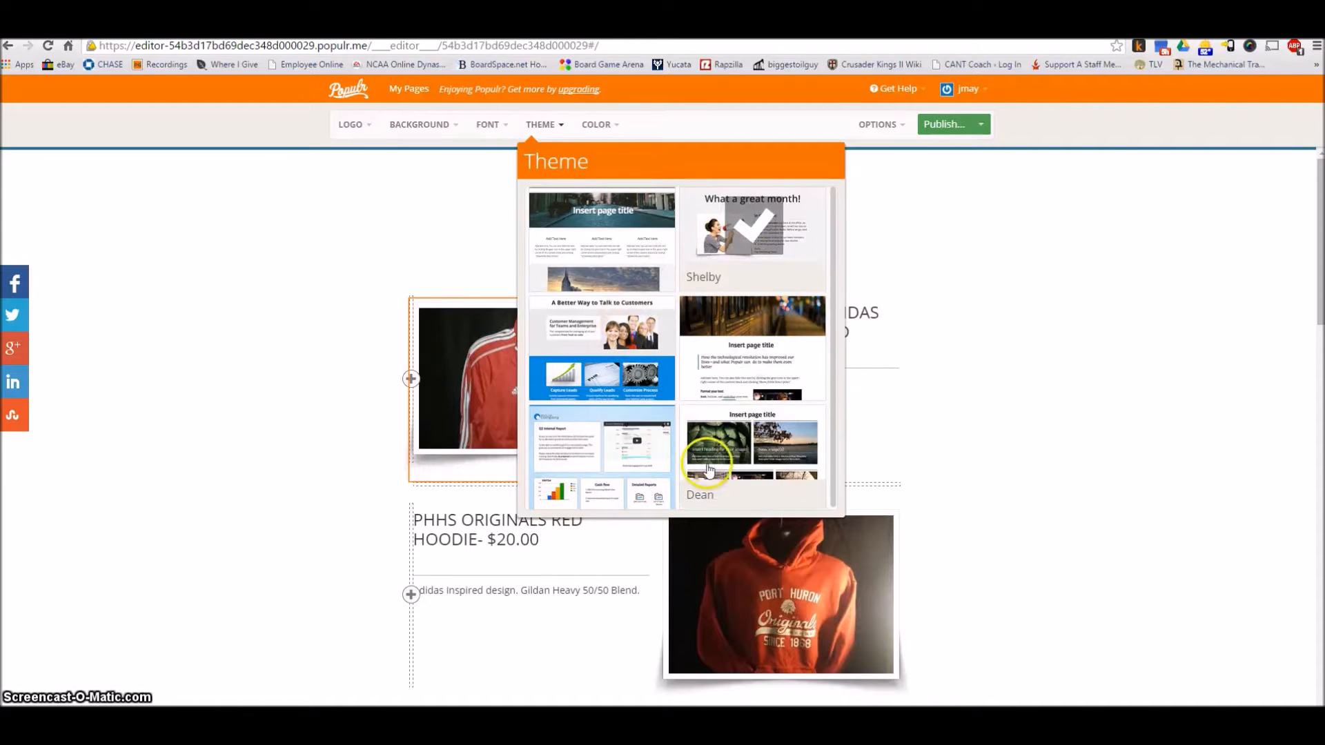
pyautogui.click(435, 251)
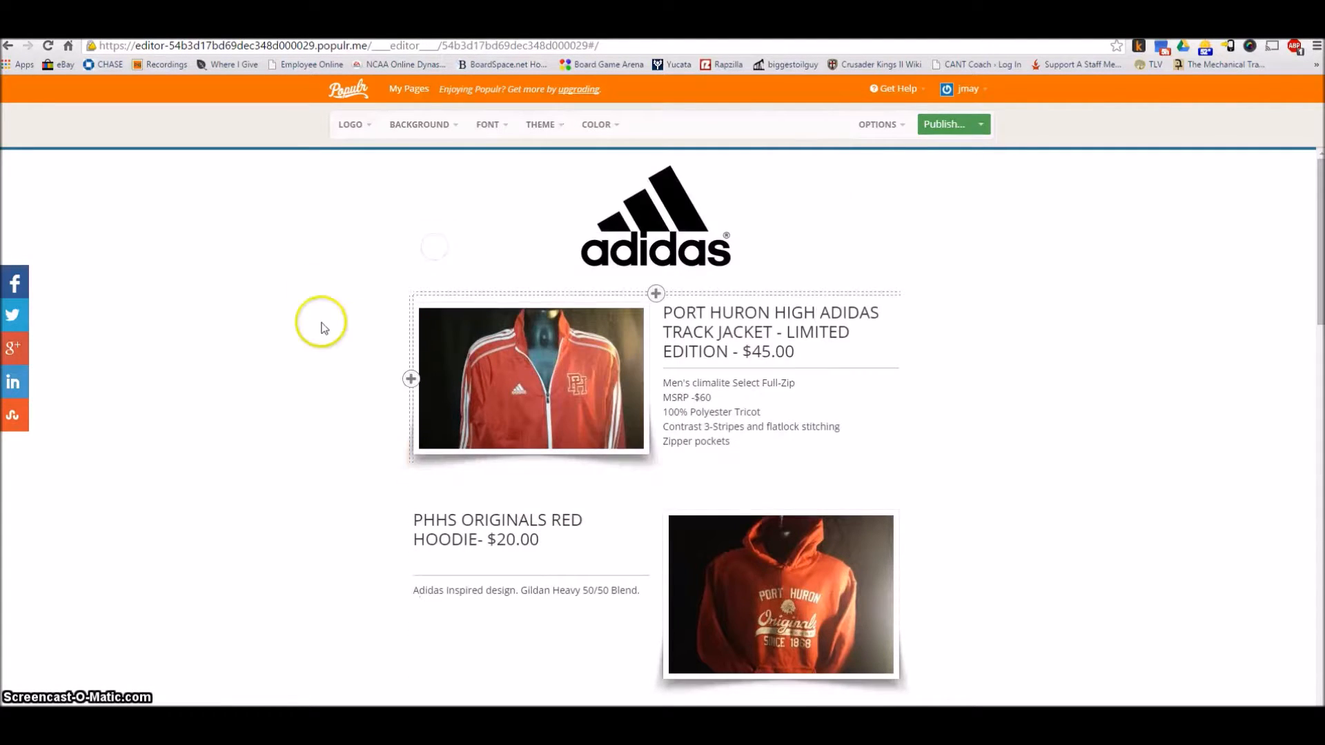
# Insert a new image block to the left of the track jacket photo
pyautogui.scroll(-2, 347, 338)
pyautogui.scroll(1, 357, 328)
pyautogui.moveTo(625, 293)
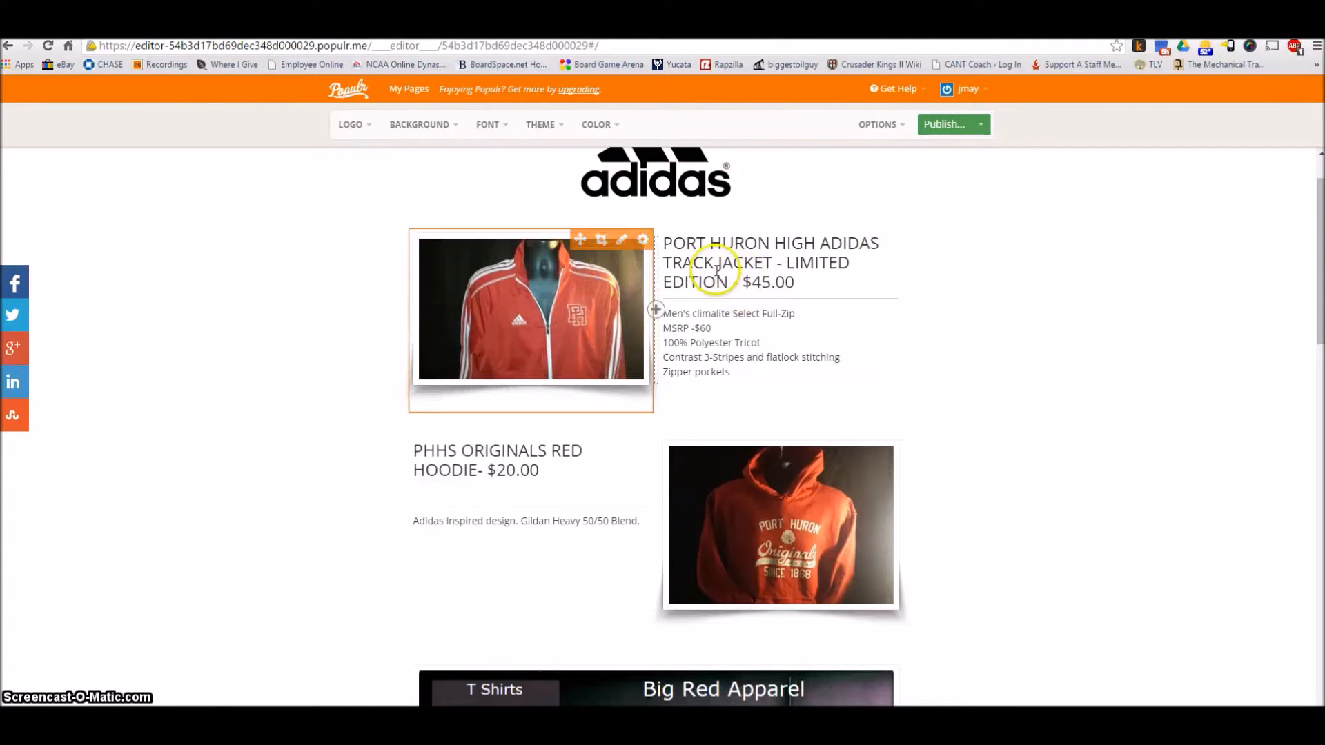
pyautogui.moveTo(555, 272)
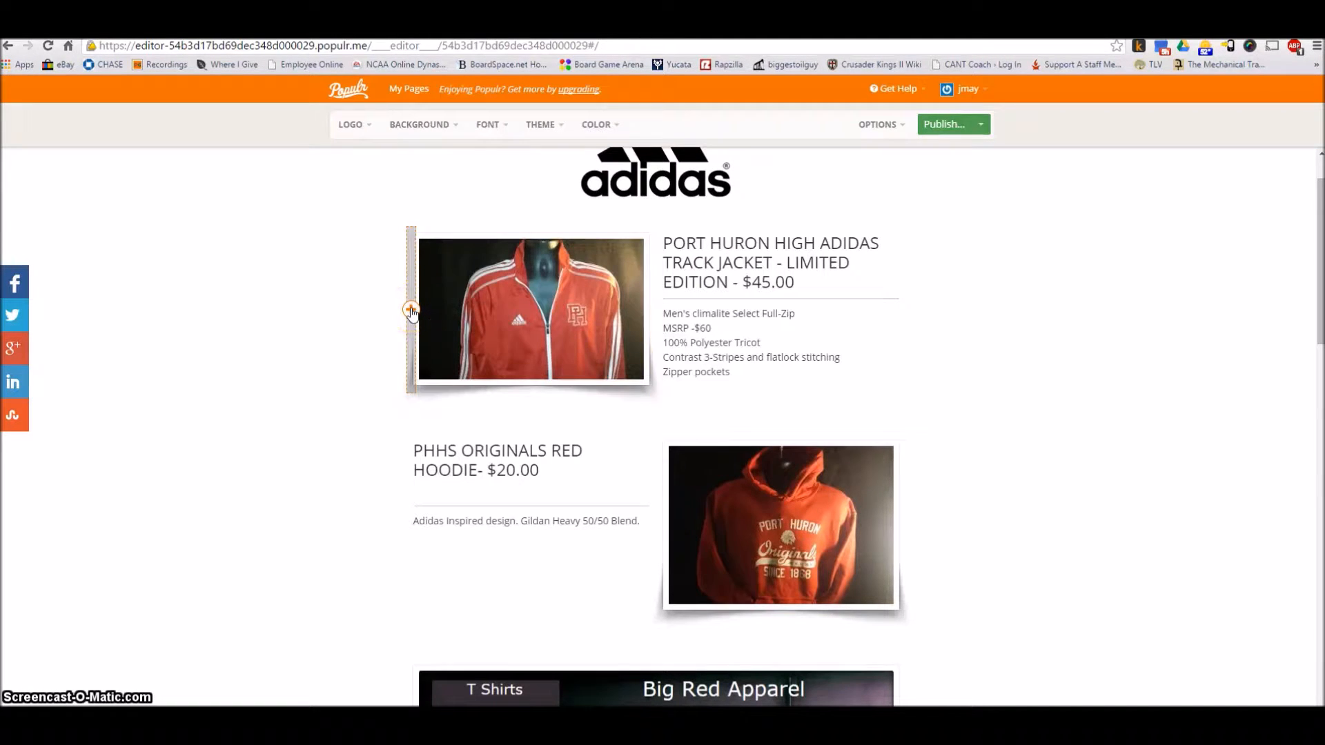
pyautogui.click(656, 309)
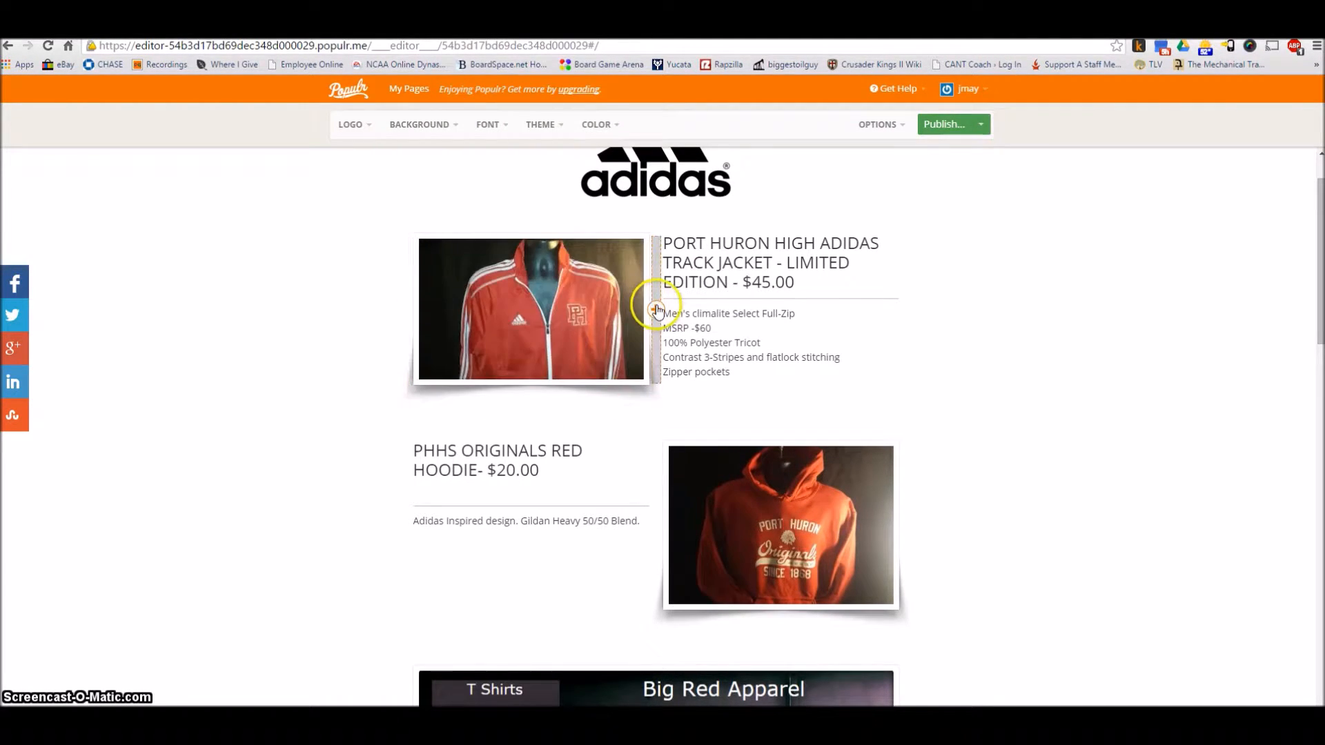
pyautogui.moveTo(535, 225)
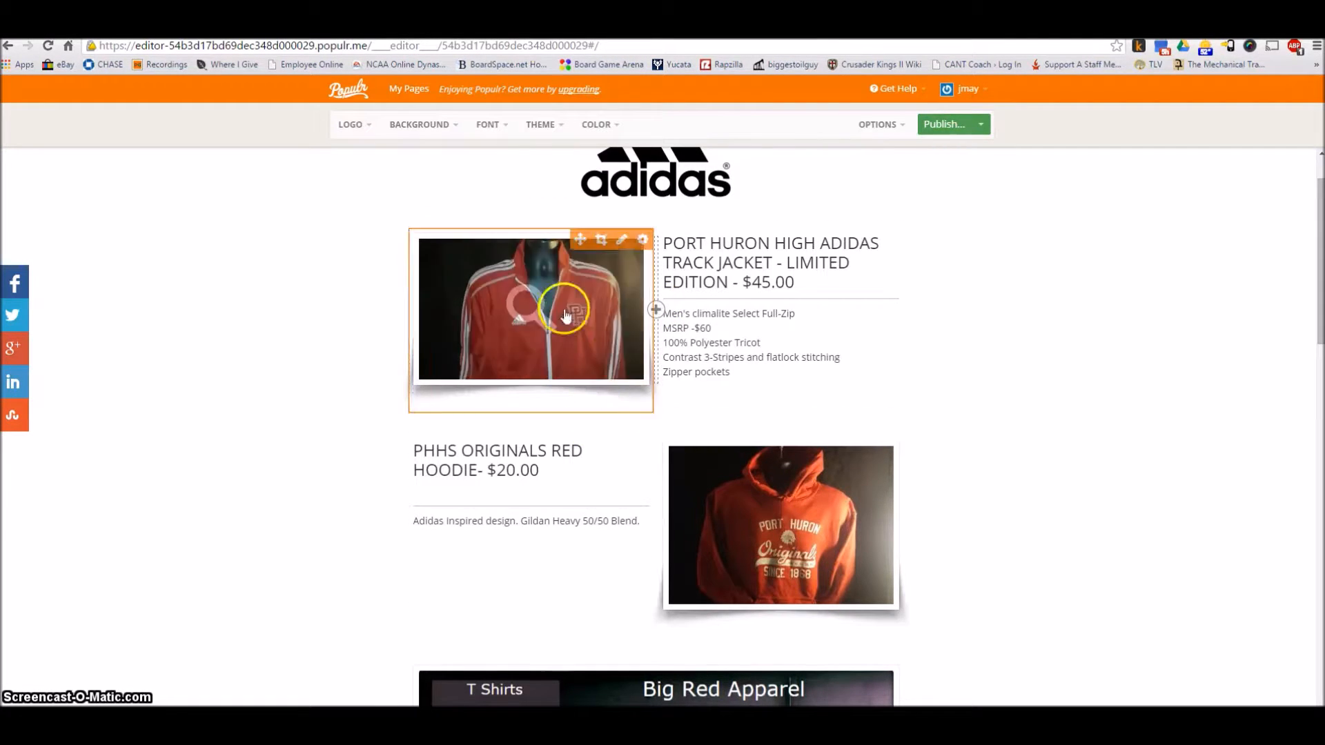
pyautogui.click(410, 309)
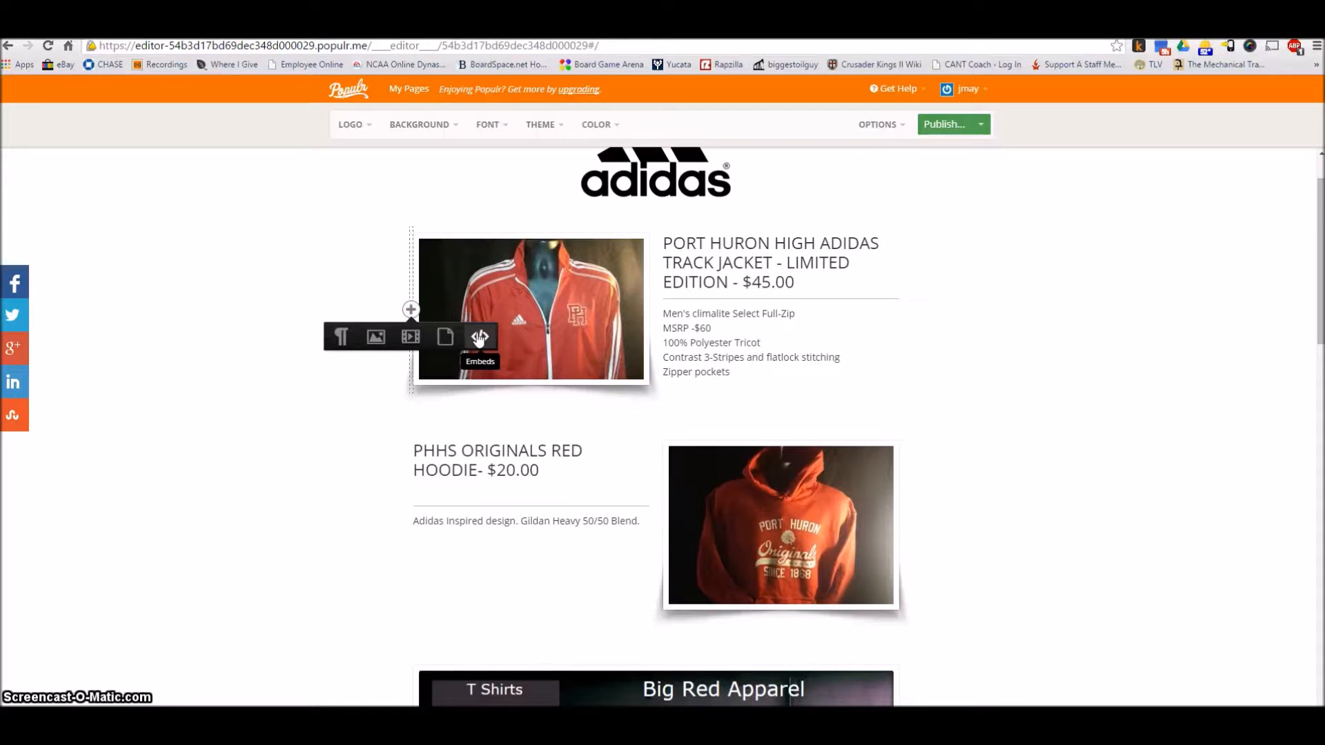
pyautogui.click(375, 337)
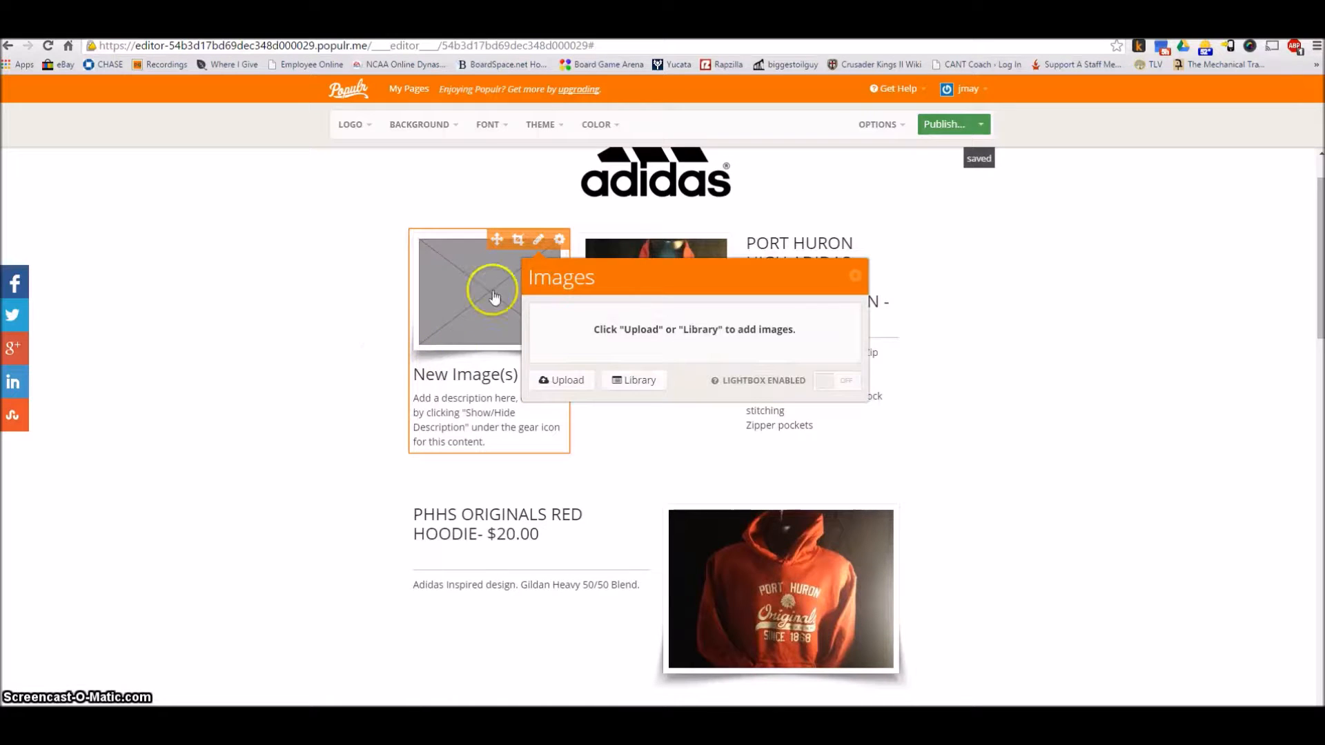
# Examine the image library and the upload sources for the new image block, and close its image settings
pyautogui.click(642, 379)
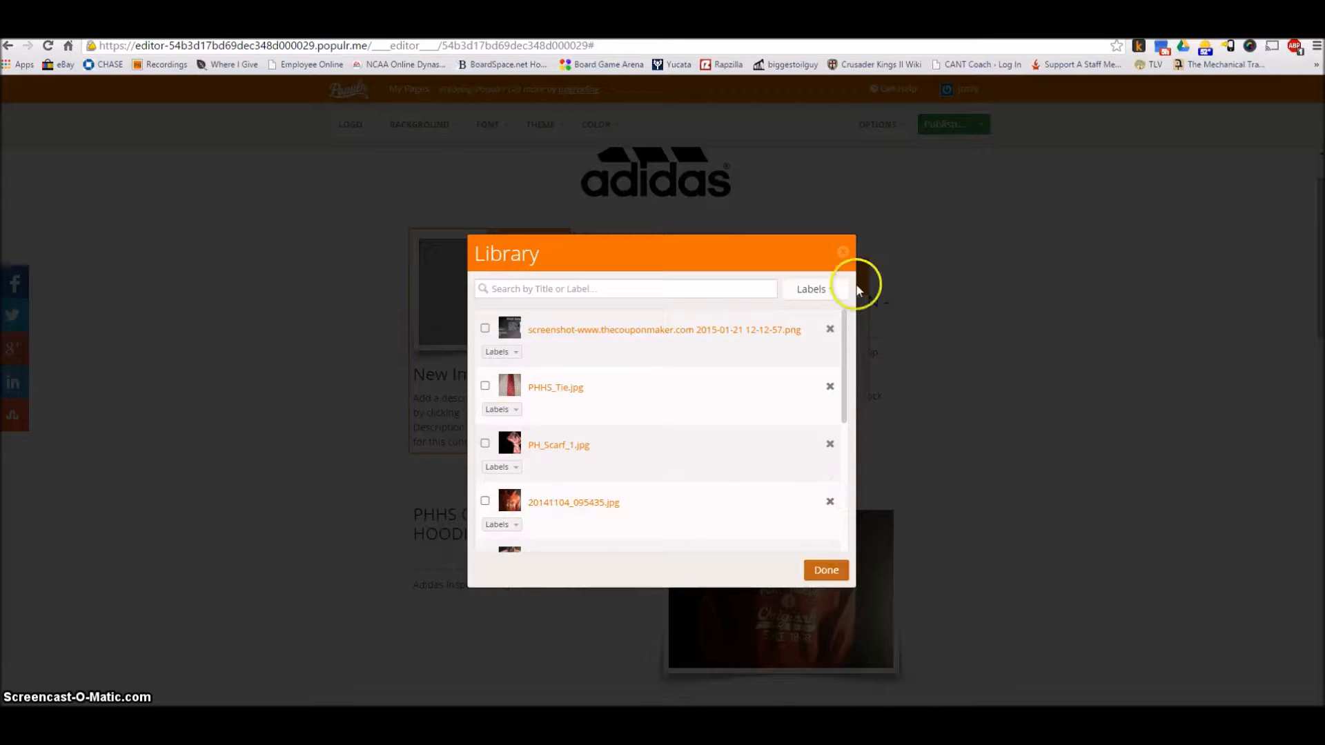
pyautogui.click(843, 251)
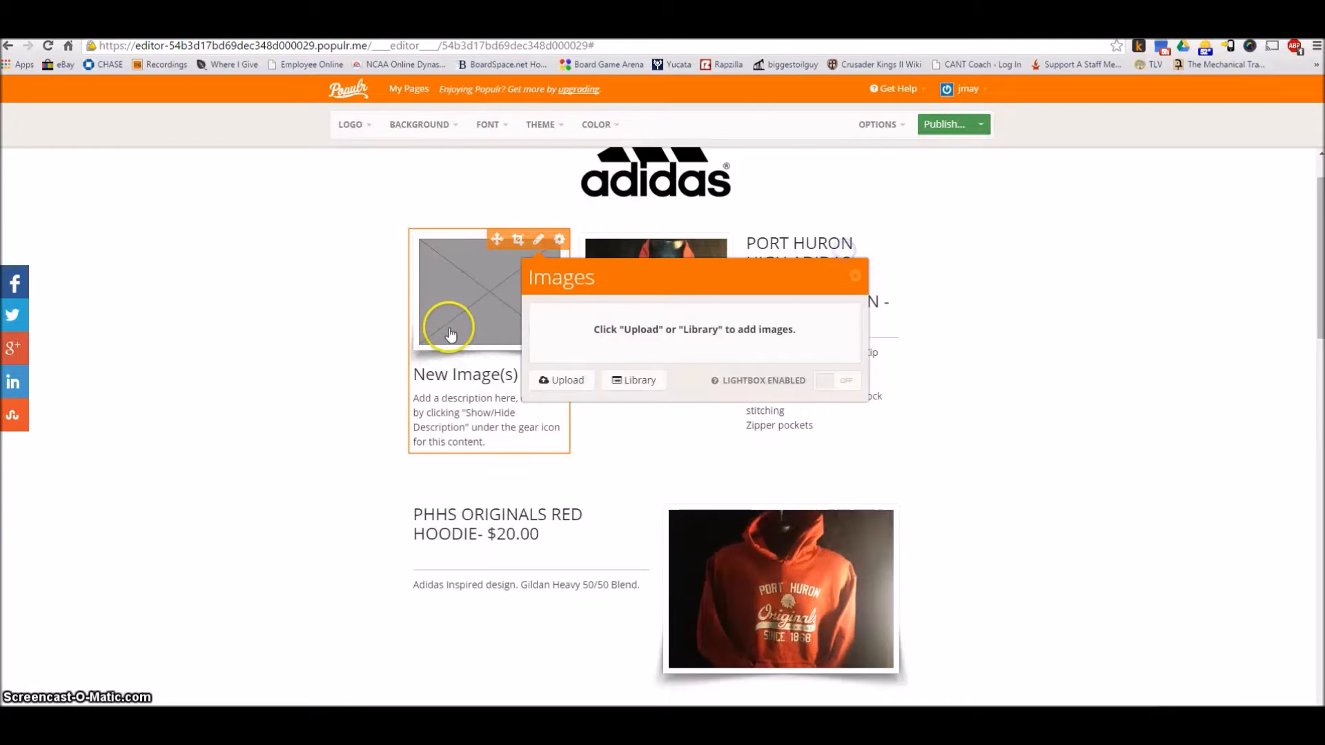
pyautogui.click(557, 381)
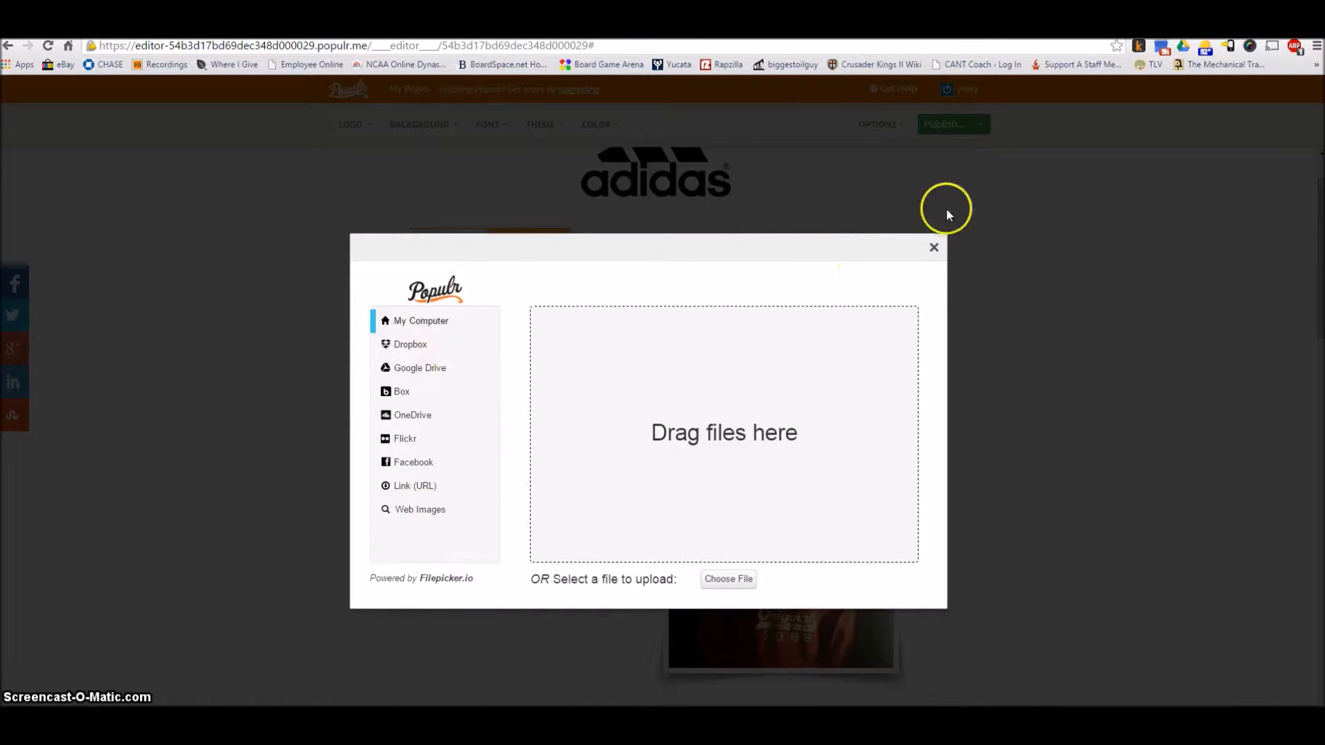
pyautogui.click(934, 247)
pyautogui.click(628, 380)
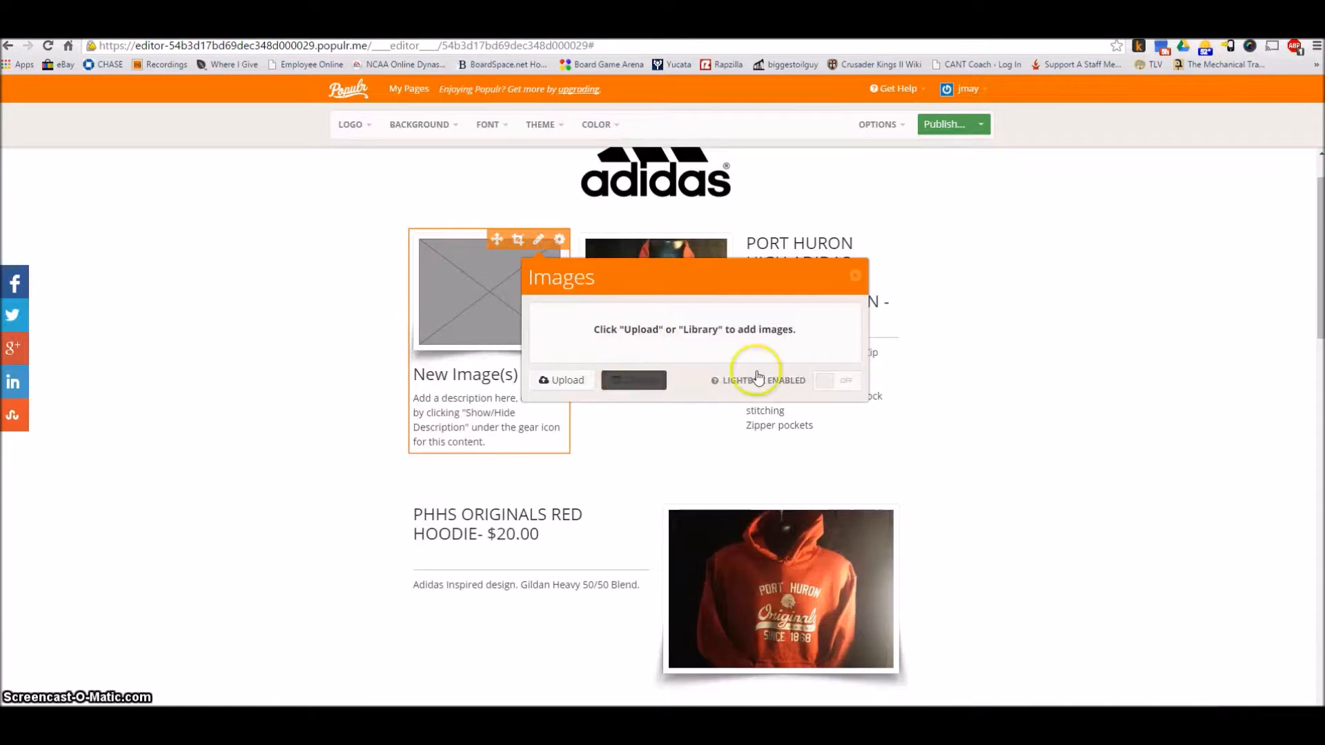
pyautogui.click(855, 276)
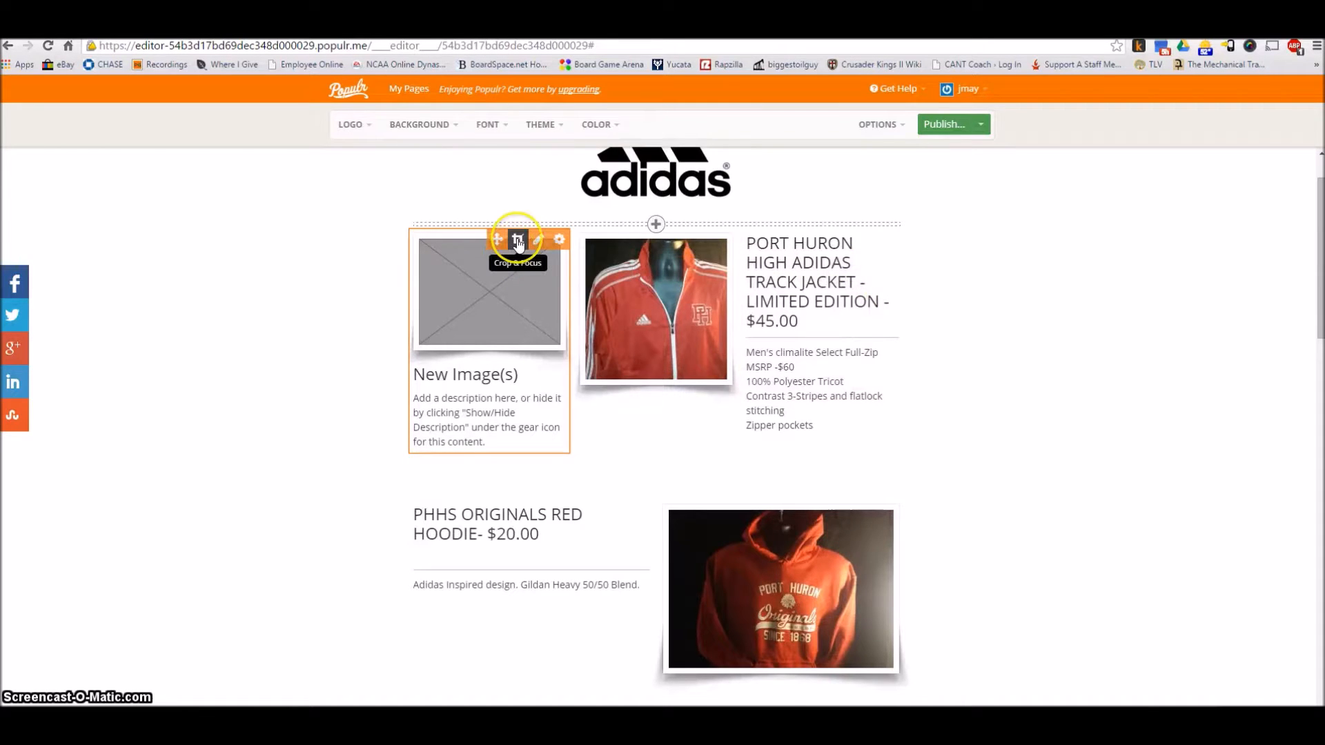
# Check the empty image block's crop and focus view, and move the block to the right of the track jacket description
pyautogui.click(518, 241)
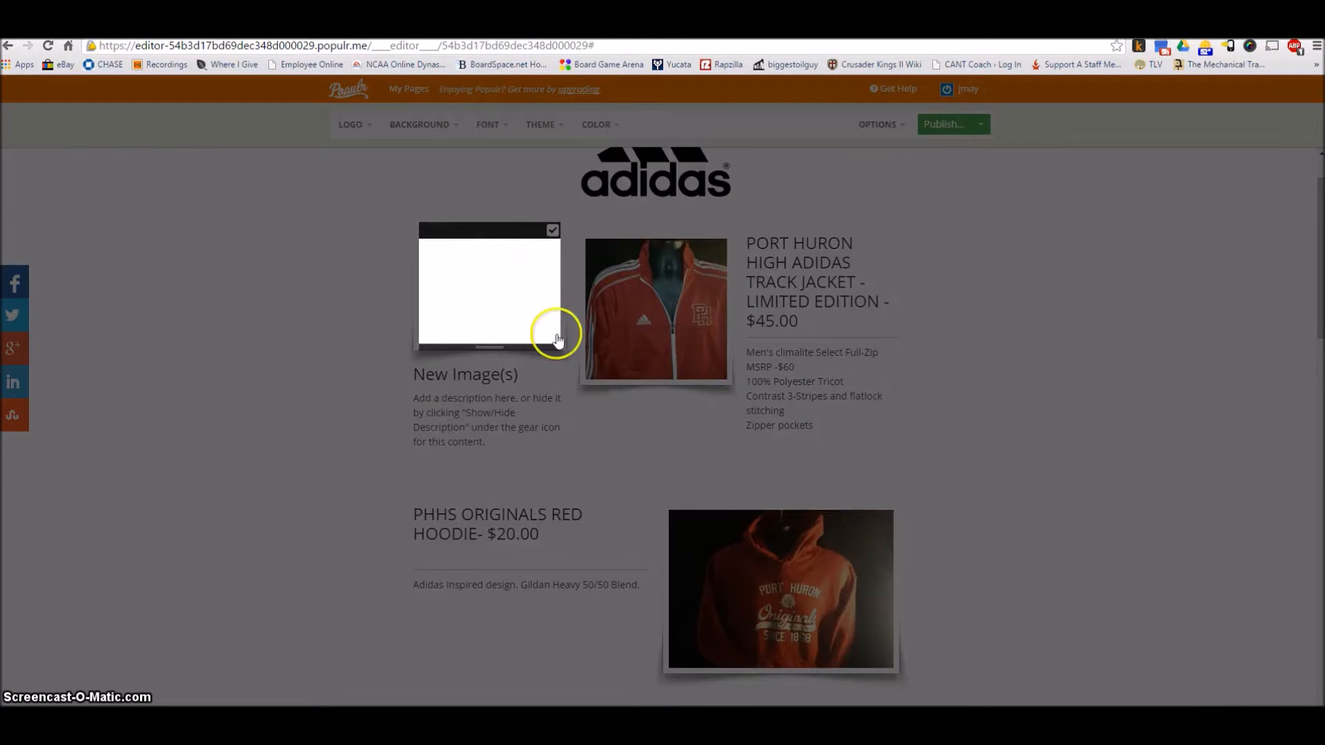
pyautogui.click(552, 233)
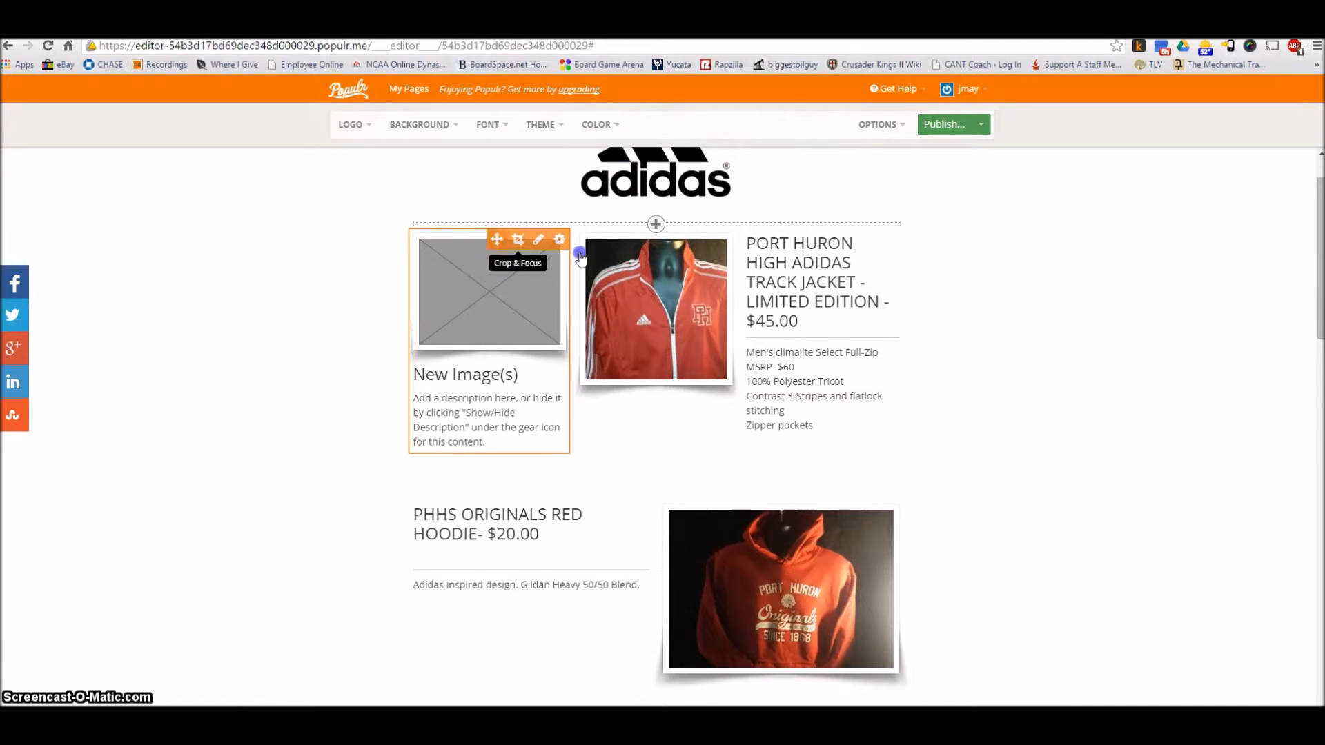
pyautogui.moveTo(498, 239); pyautogui.dragTo(692, 251)
pyautogui.moveTo(797, 251); pyautogui.dragTo(896, 250)
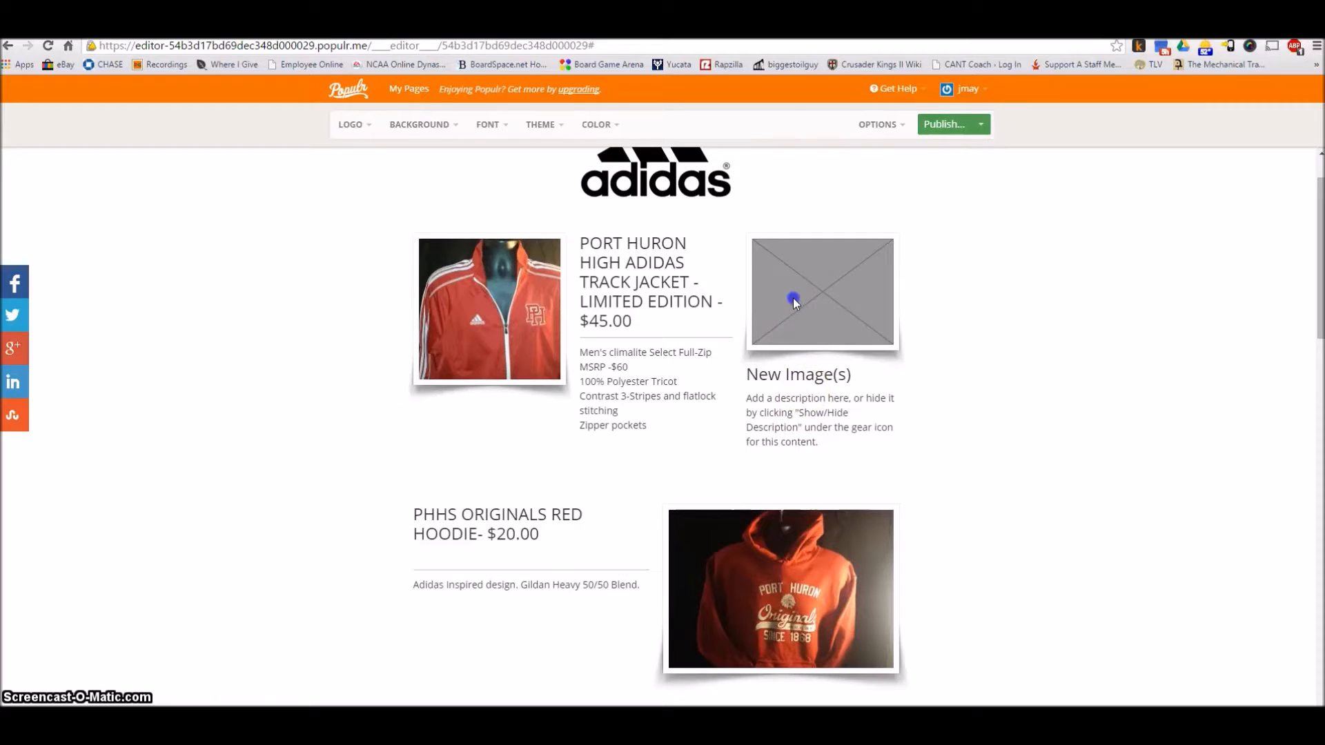
# Remove the empty image block beside the track jacket description
pyautogui.click(823, 425)
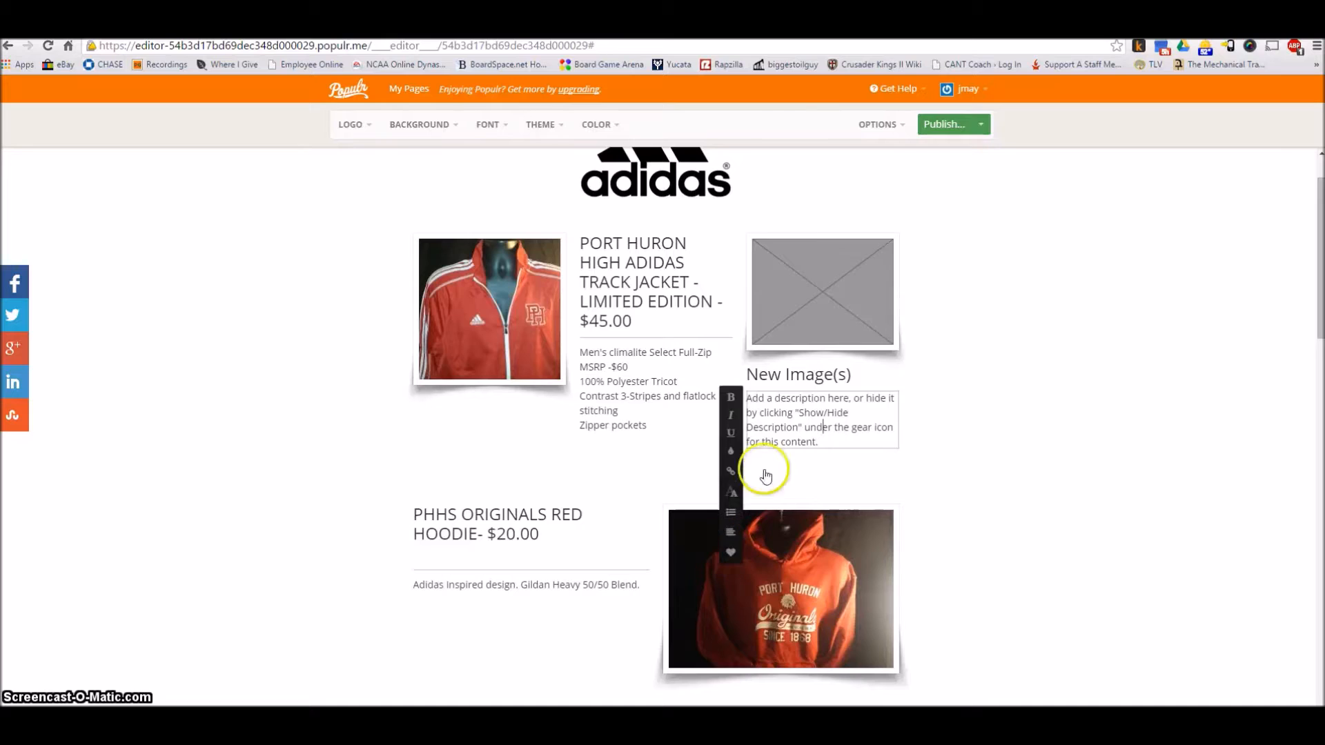
pyautogui.click(839, 286)
pyautogui.click(893, 240)
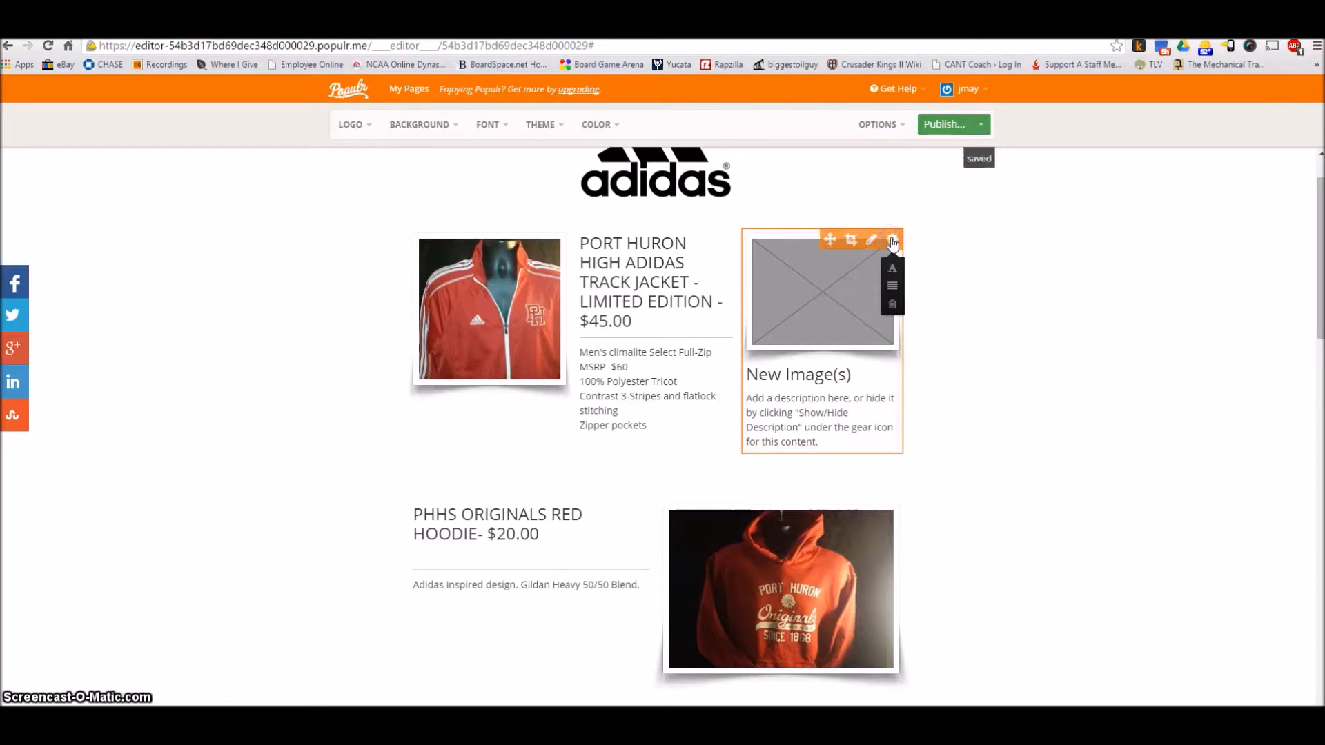
pyautogui.click(891, 304)
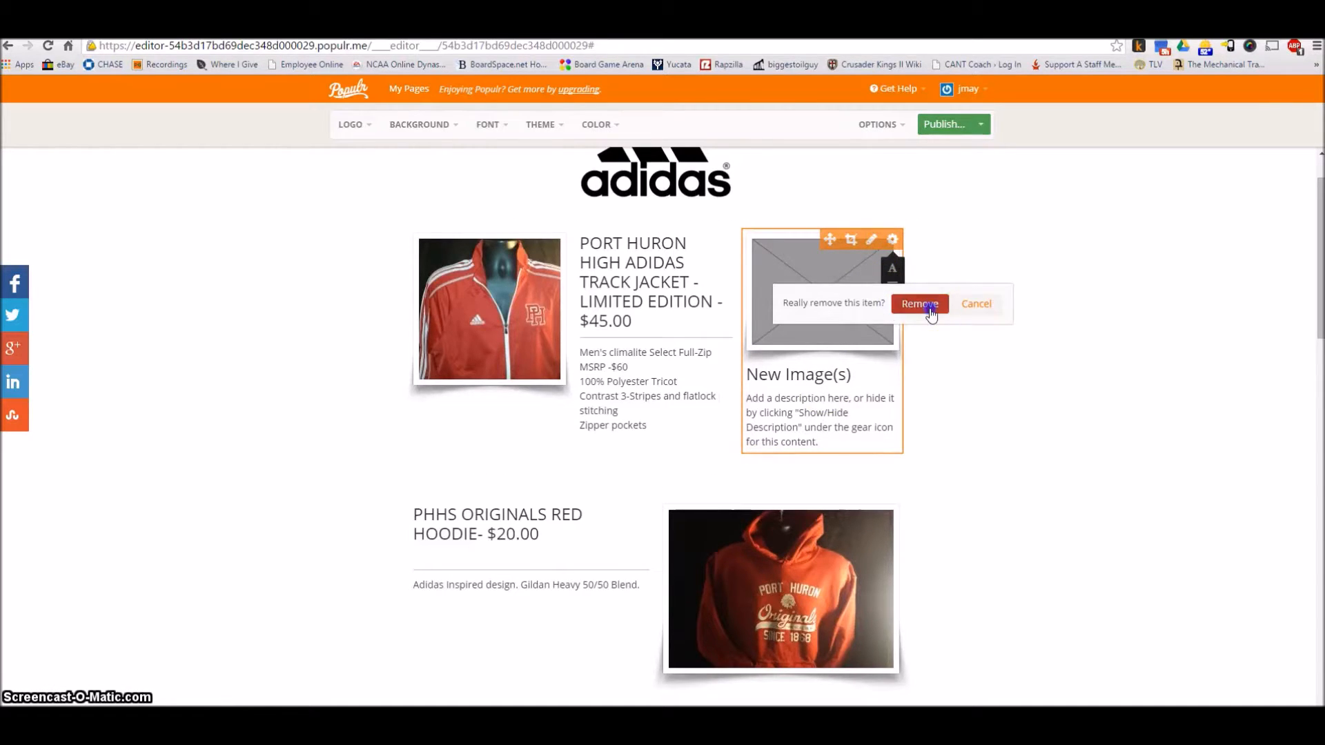
pyautogui.click(920, 304)
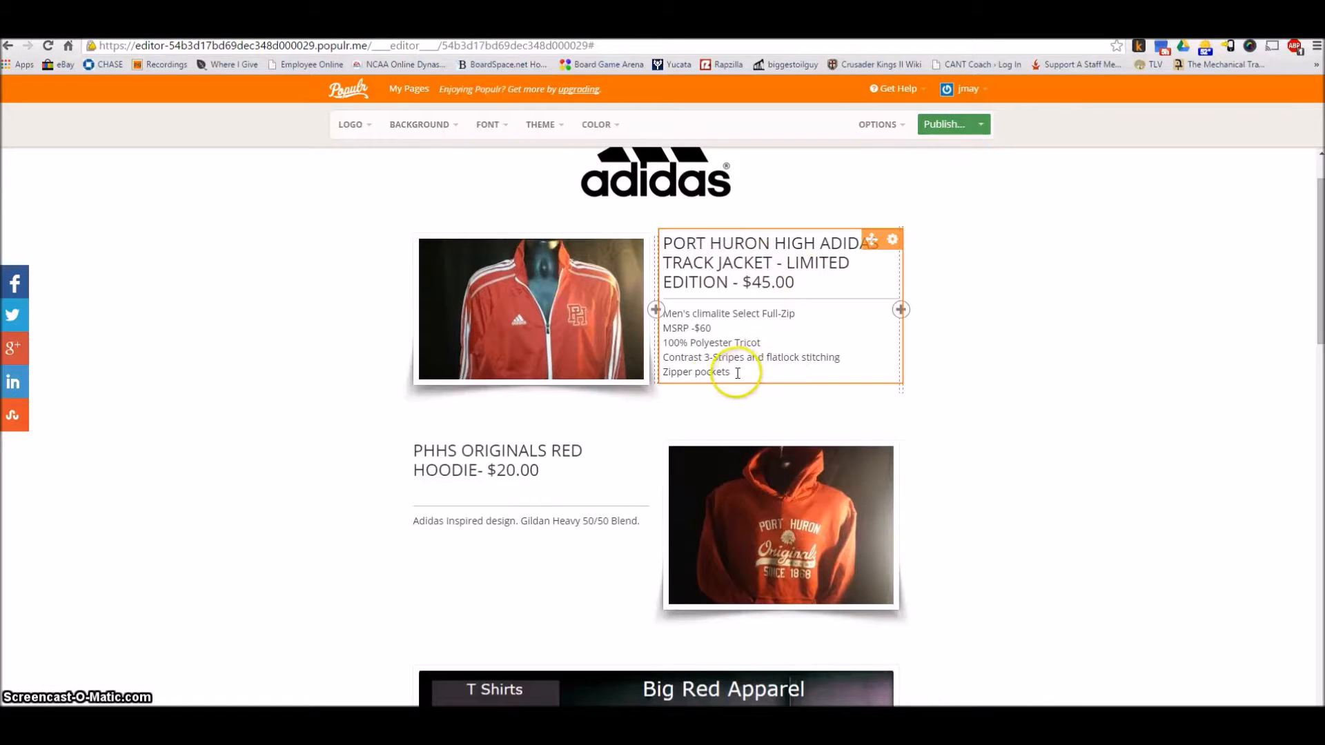
# Hide the description of the track jacket text block and show it again
pyautogui.click(892, 242)
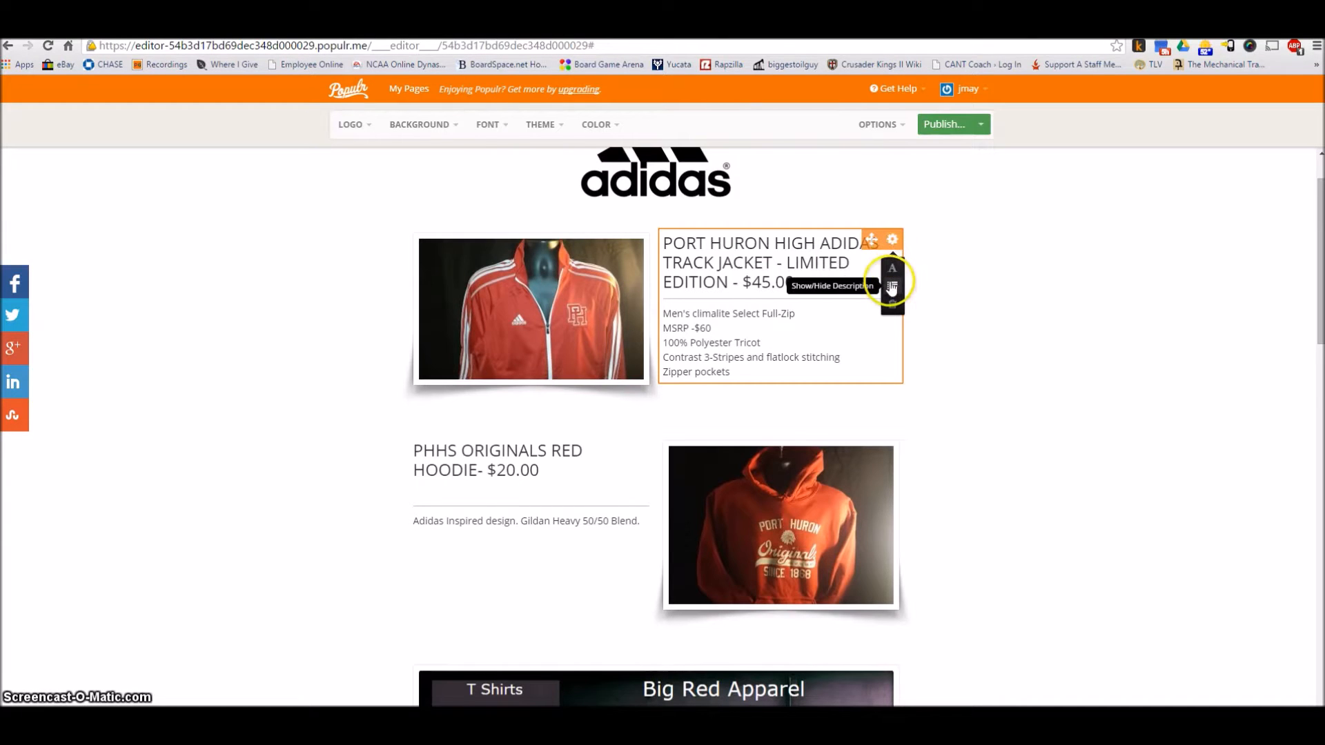
pyautogui.click(891, 288)
pyautogui.click(891, 287)
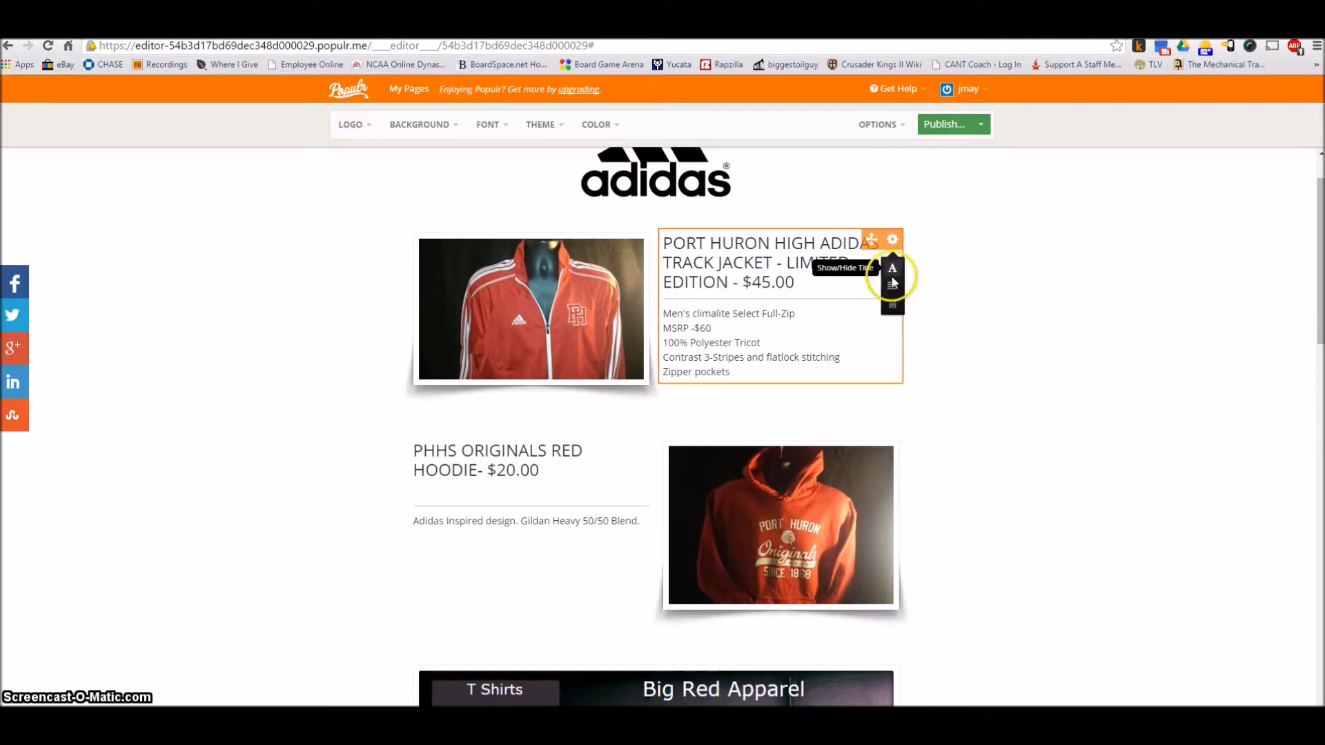
pyautogui.click(872, 241)
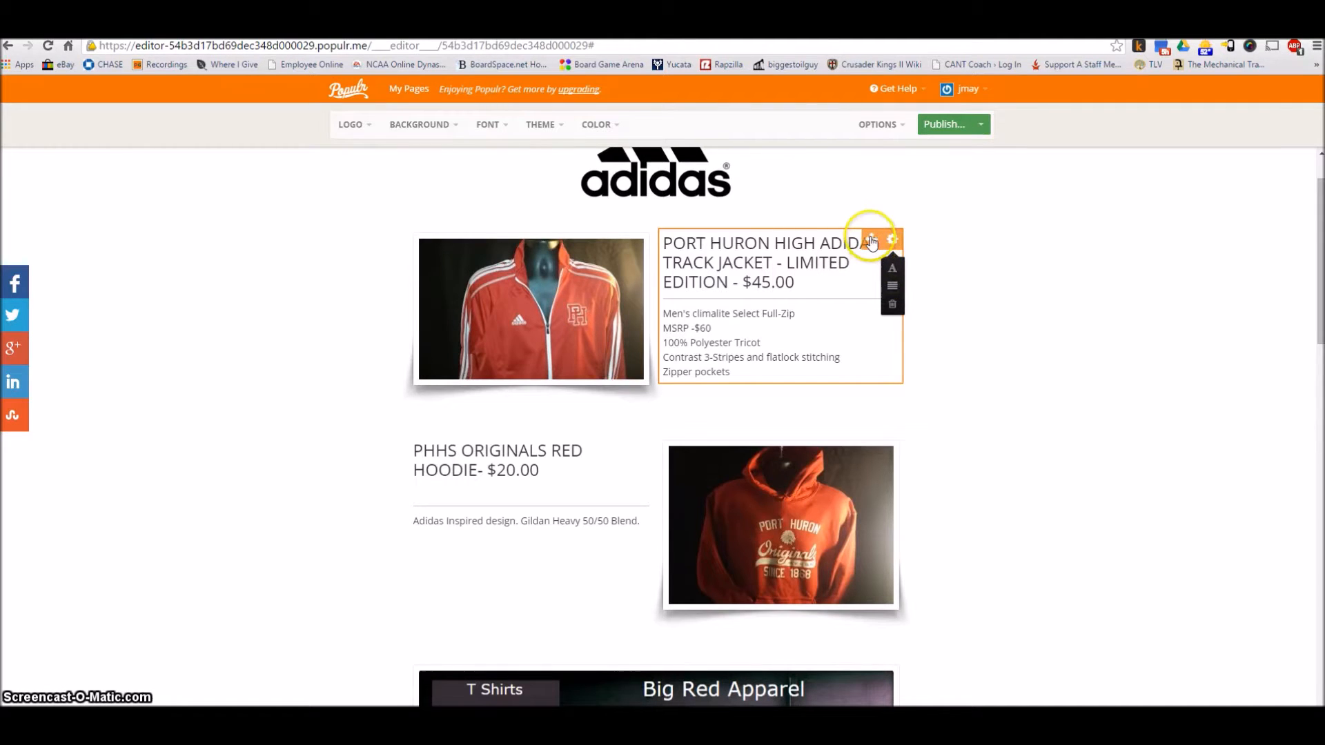
# Check the crop and focus view of the track jacket image, including its height handle and fit option, and close it
pyautogui.moveTo(590, 288)
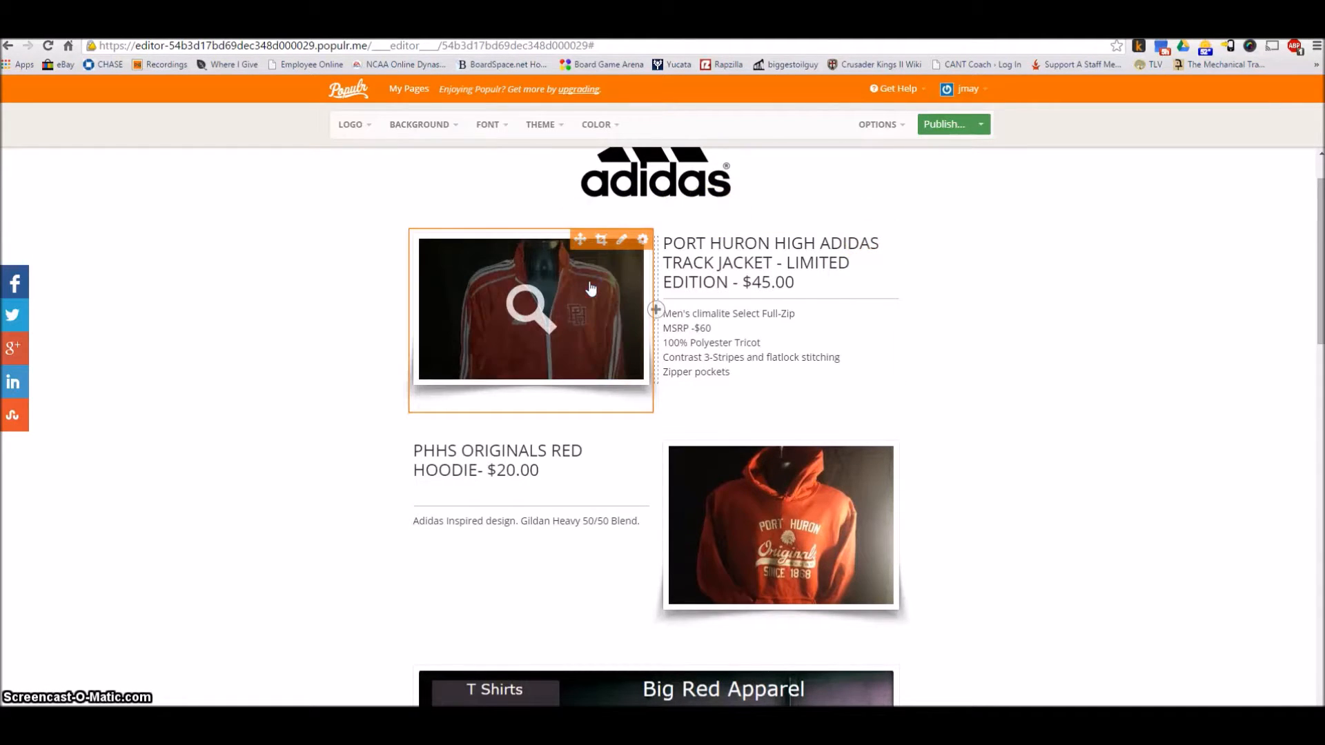
pyautogui.click(602, 241)
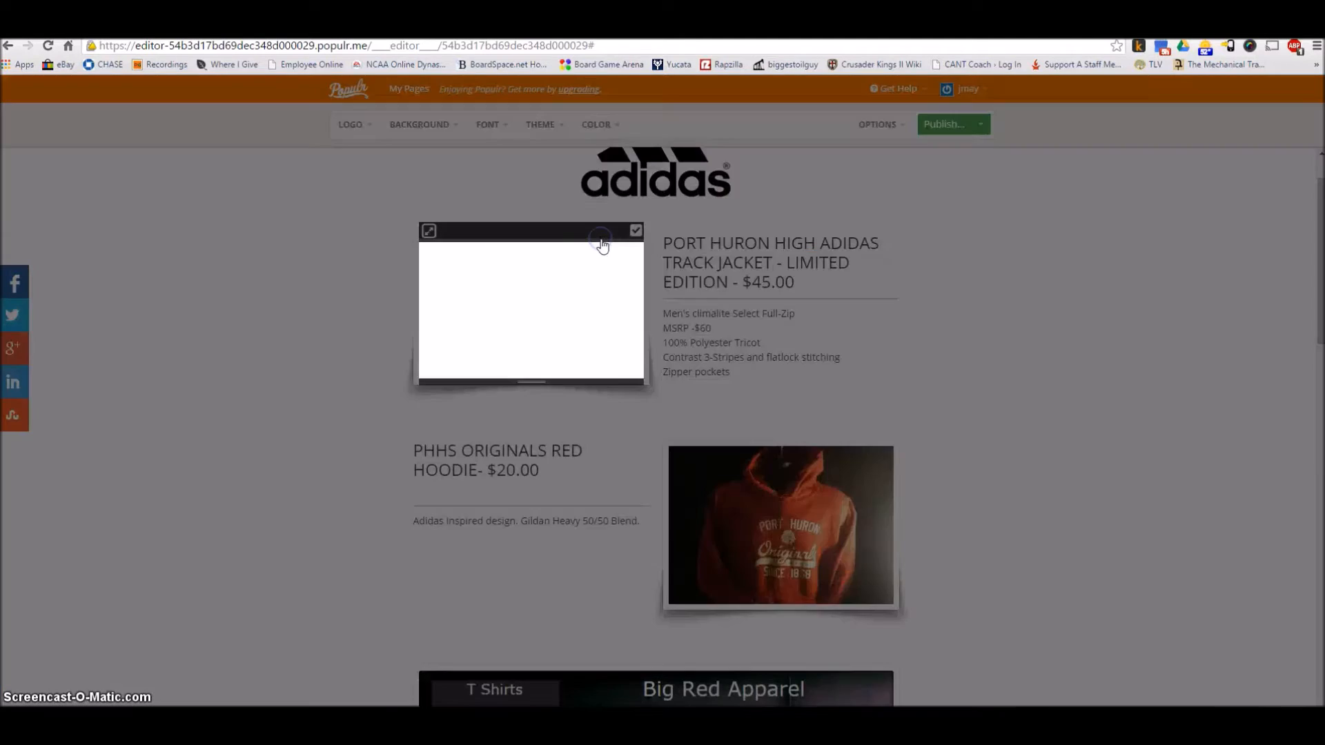
pyautogui.moveTo(537, 380)
pyautogui.mouseDown()
pyautogui.moveTo(538, 414)
pyautogui.moveTo(542, 371)
pyautogui.moveTo(543, 384)
pyautogui.mouseUp()
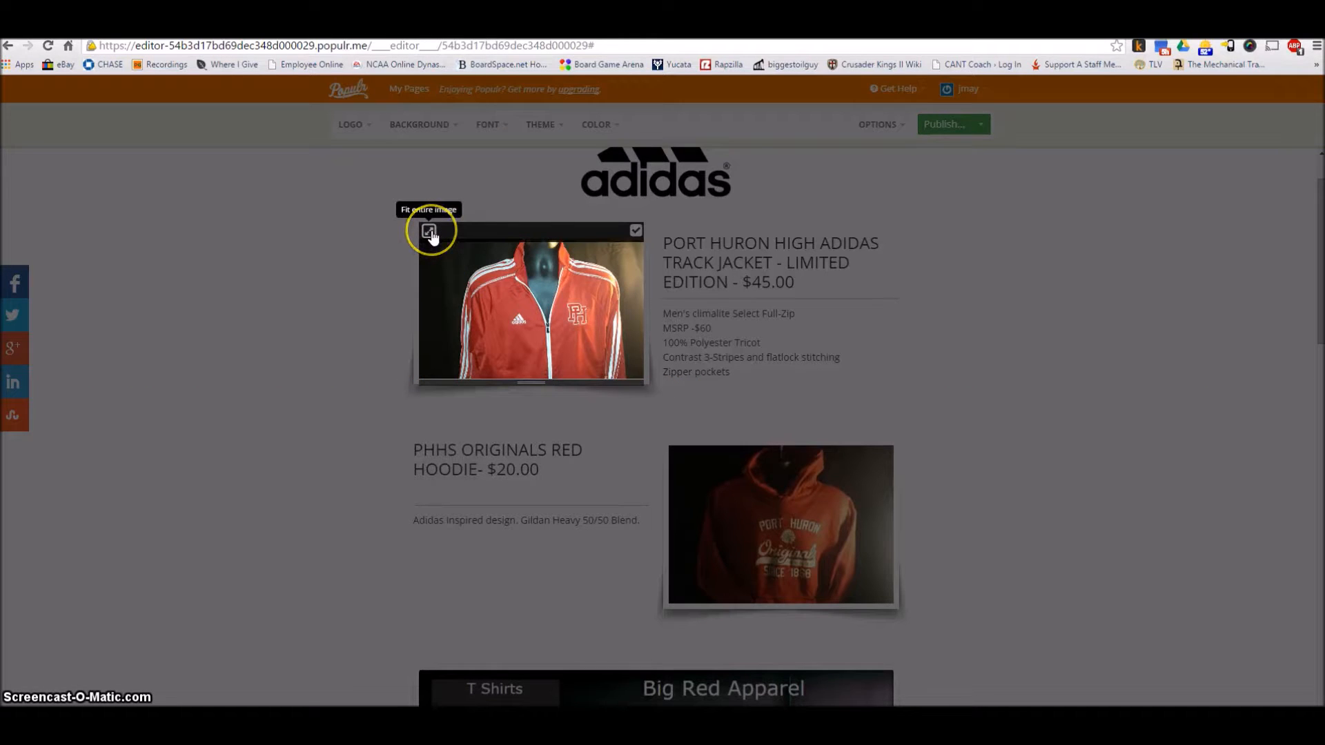
pyautogui.click(631, 235)
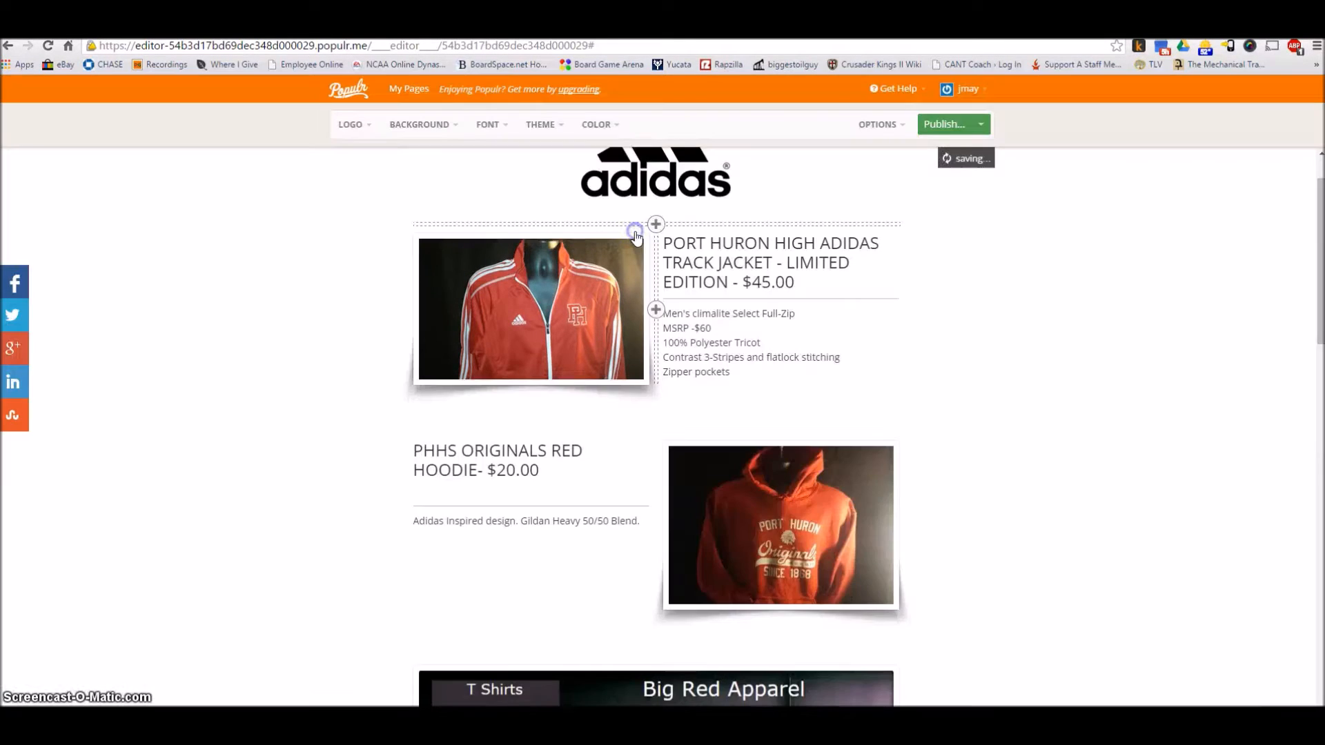
# Add a video block just above the page footer, check its video library, and close the video settings
pyautogui.scroll(-6, 537, 483)
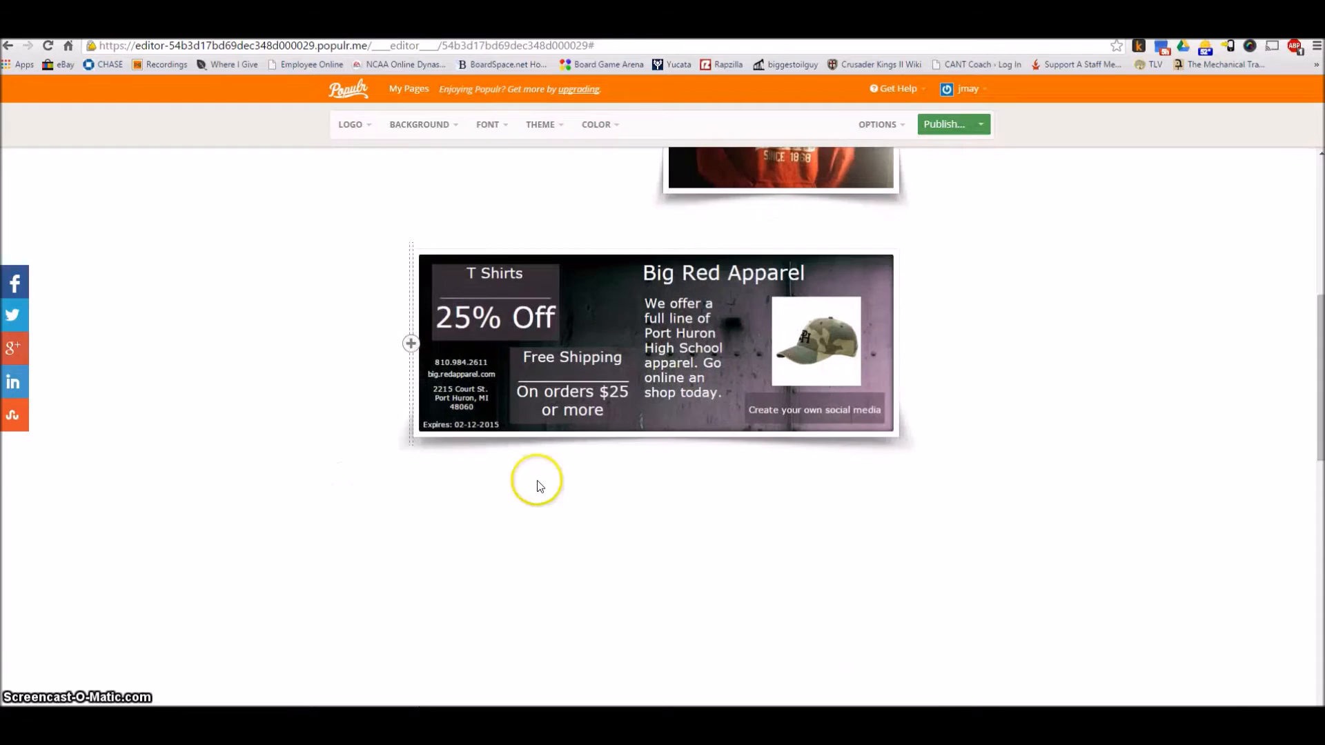
pyautogui.scroll(-4, 697, 452)
pyautogui.scroll(-5, 701, 461)
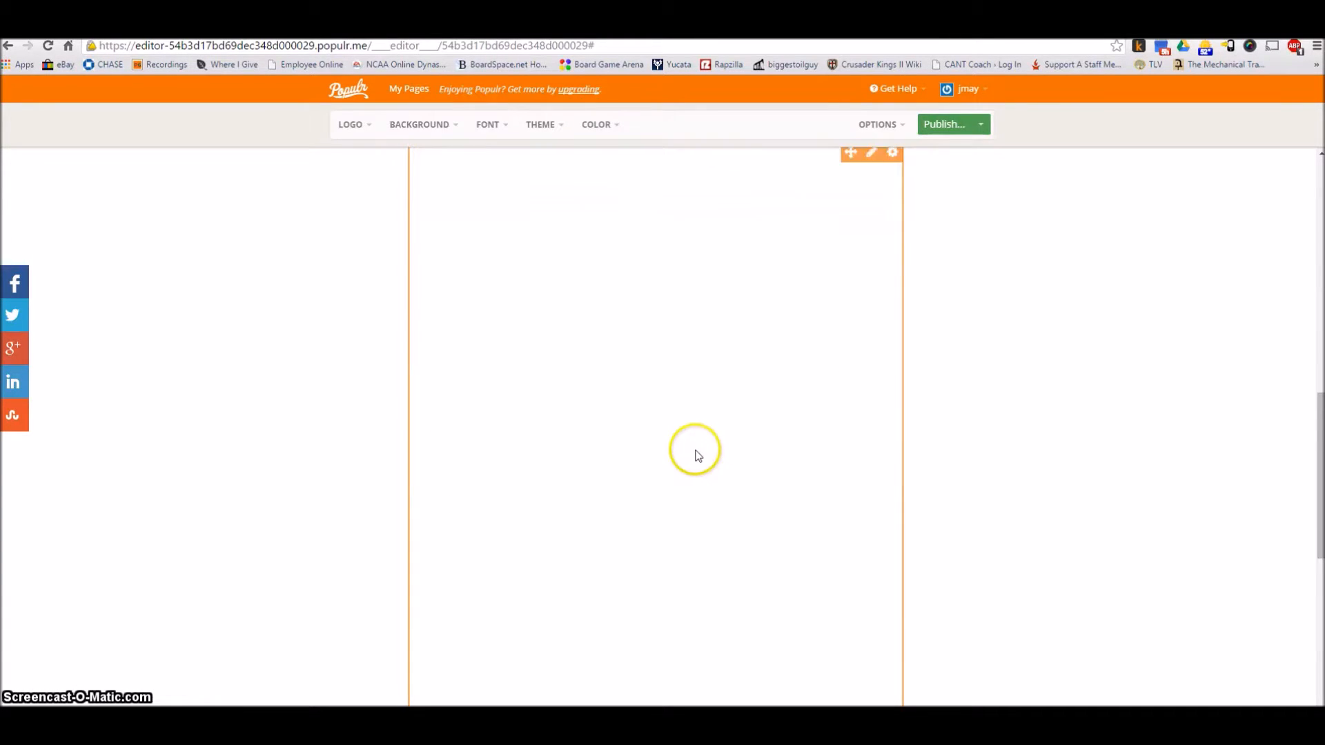
pyautogui.scroll(3, 685, 452)
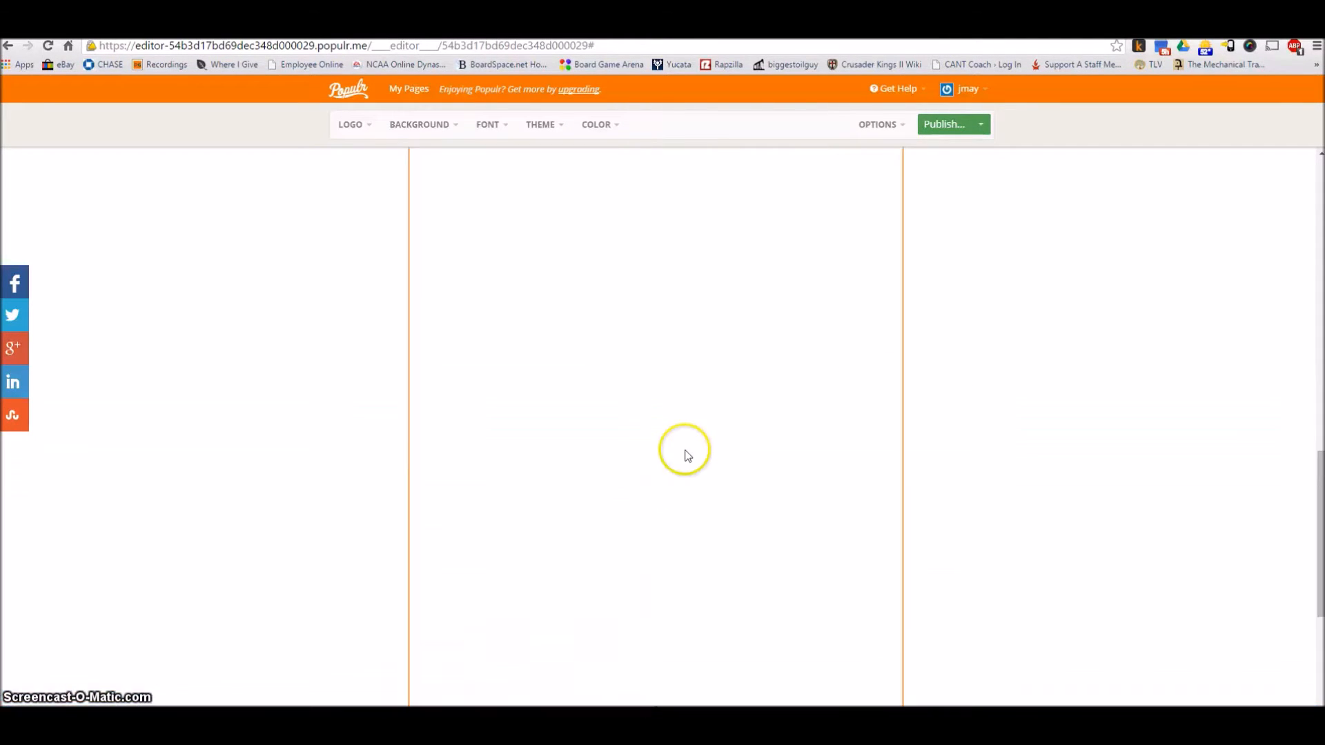
pyautogui.scroll(-4, 683, 452)
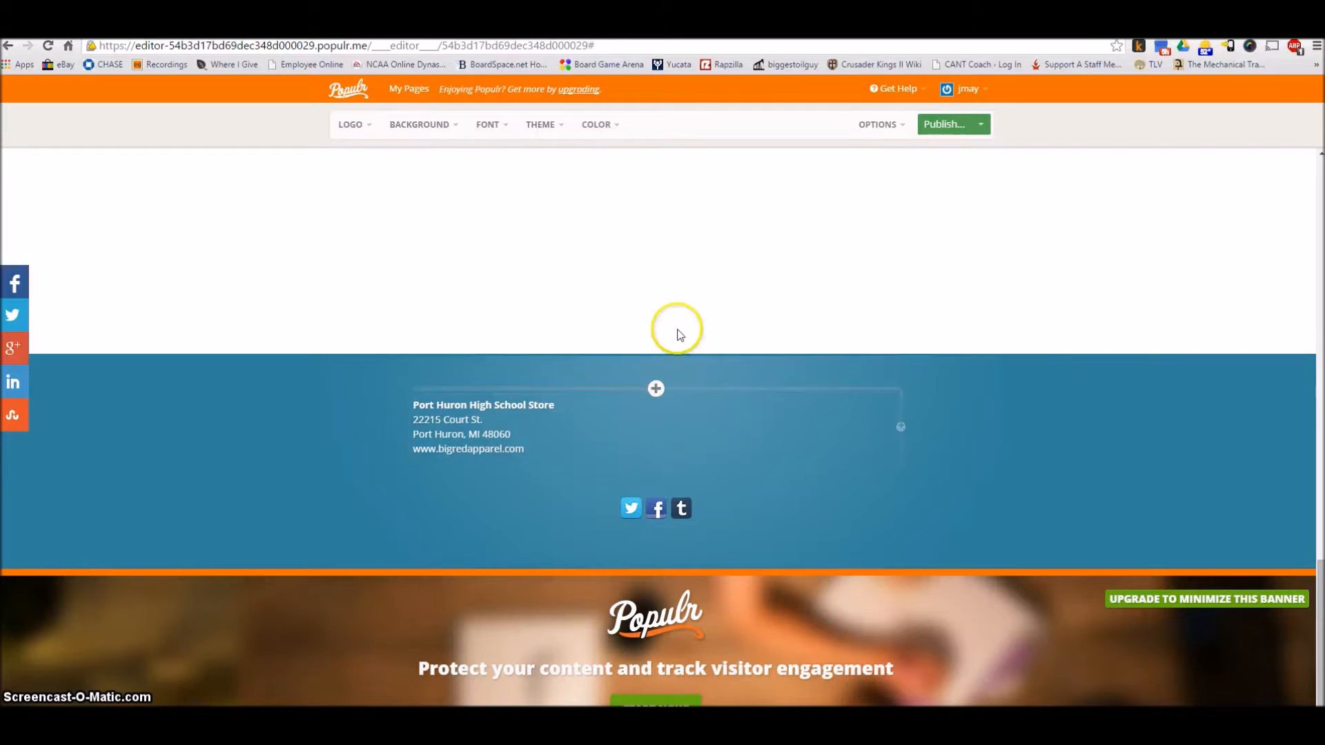
pyautogui.click(655, 323)
pyautogui.click(655, 348)
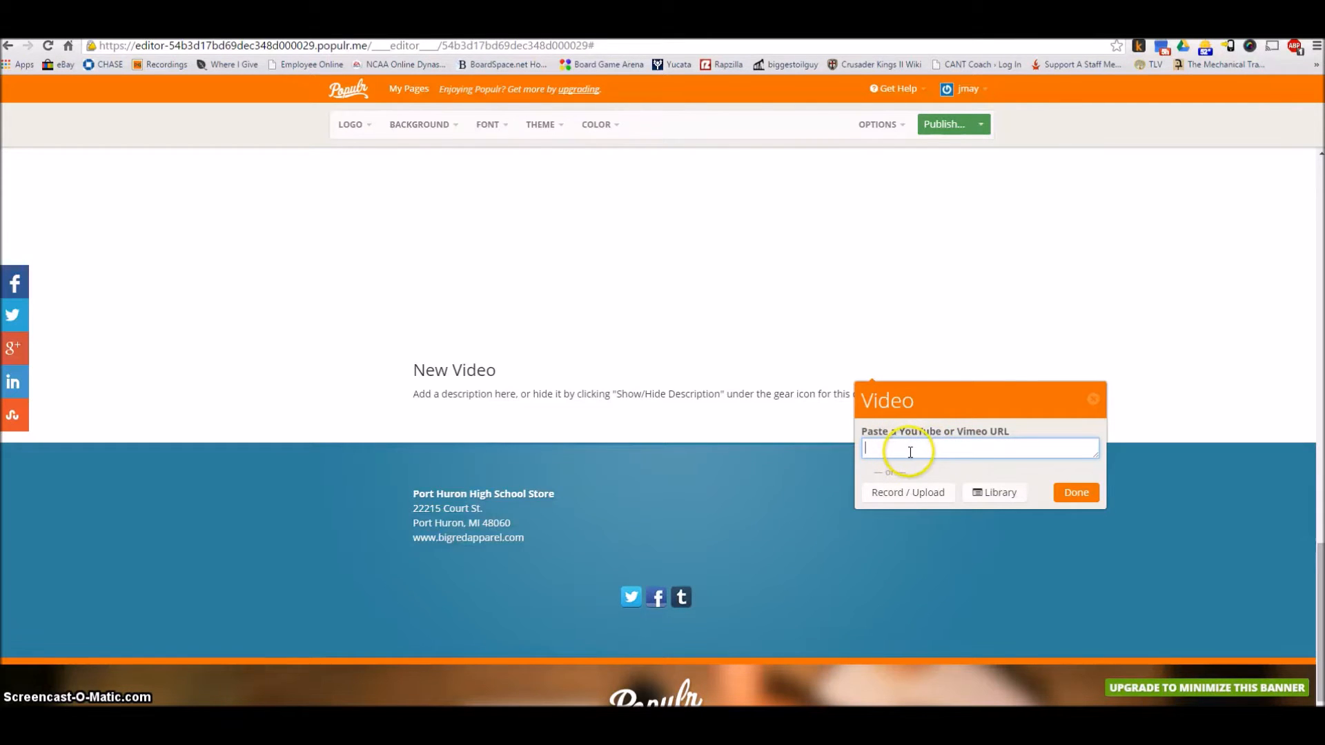
pyautogui.click(977, 496)
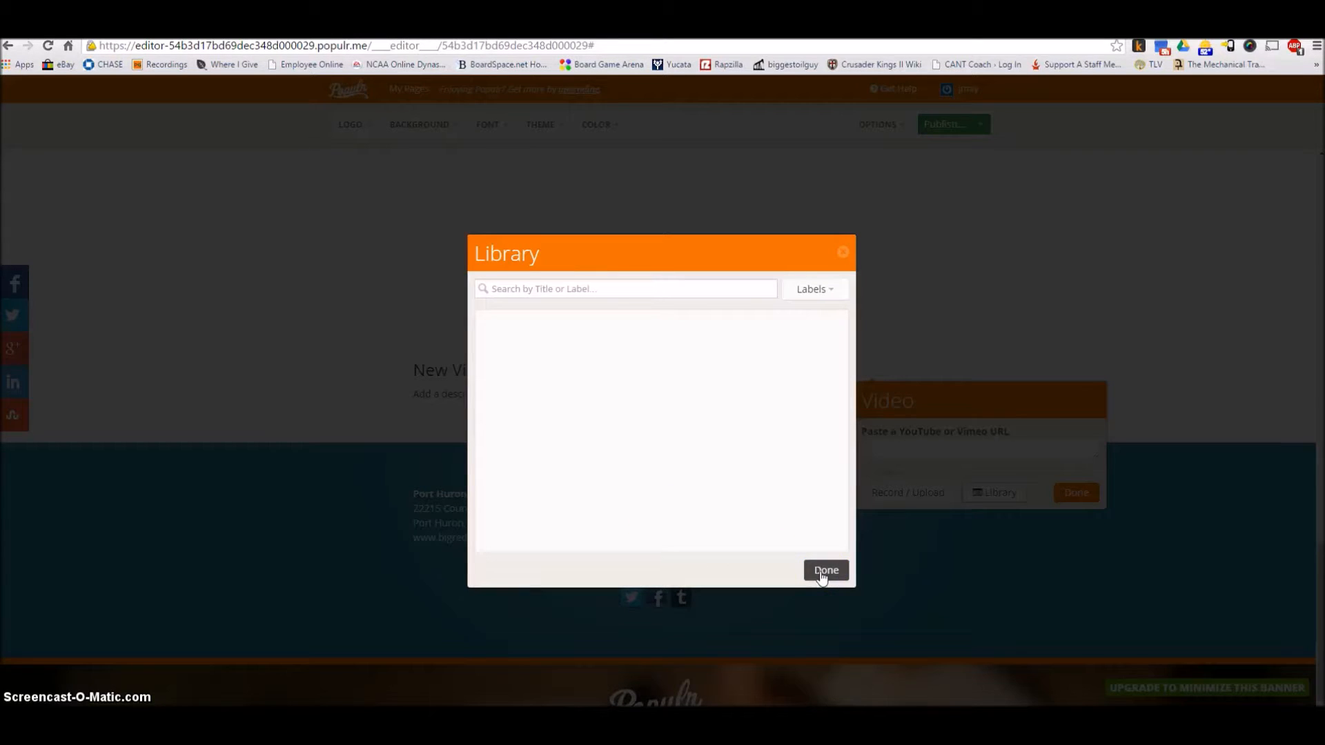
pyautogui.click(843, 253)
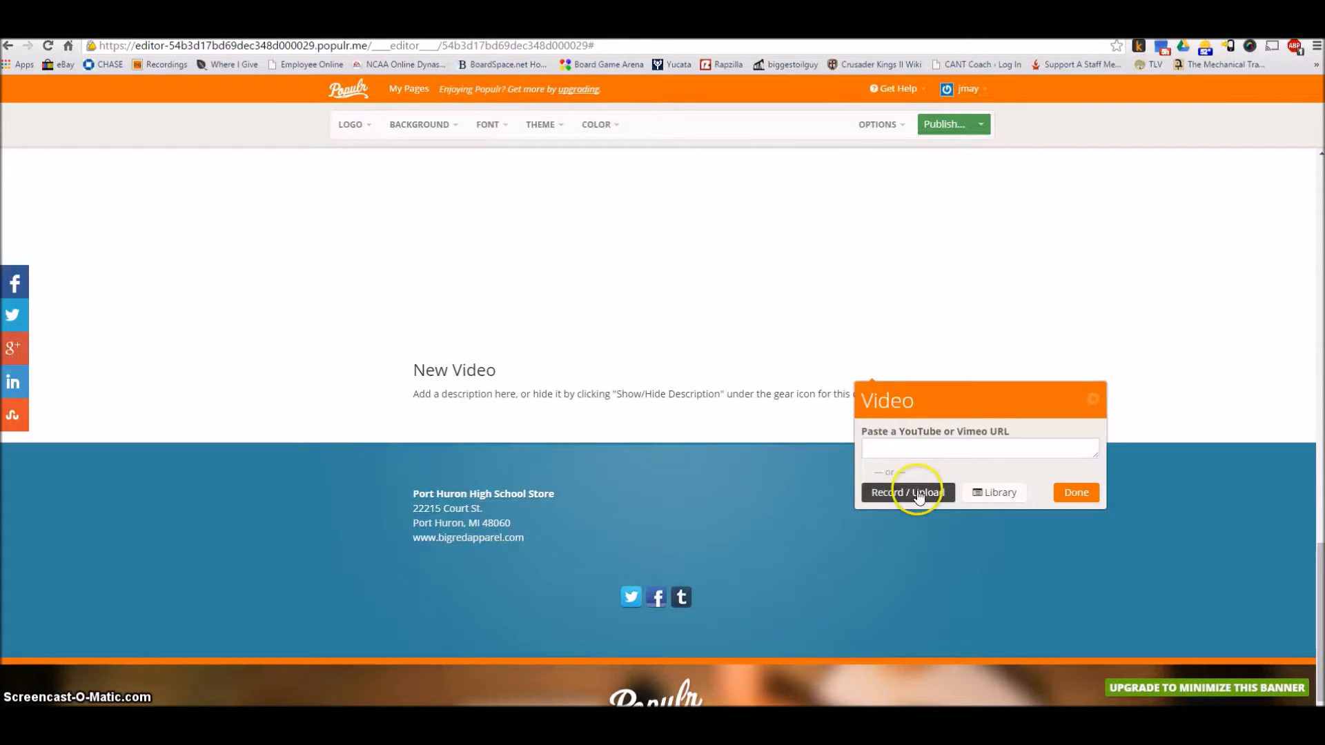
pyautogui.click(1092, 398)
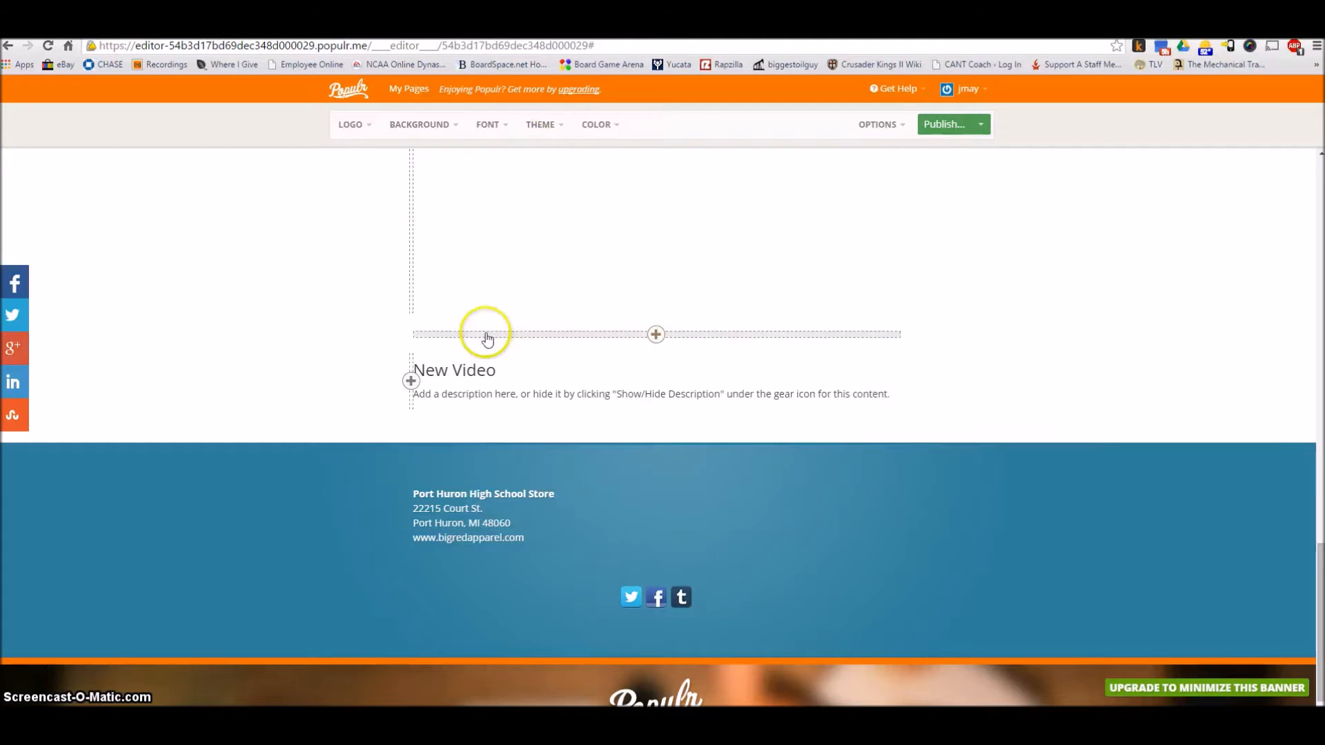
# Remove the empty video block above the footer
pyautogui.click(892, 367)
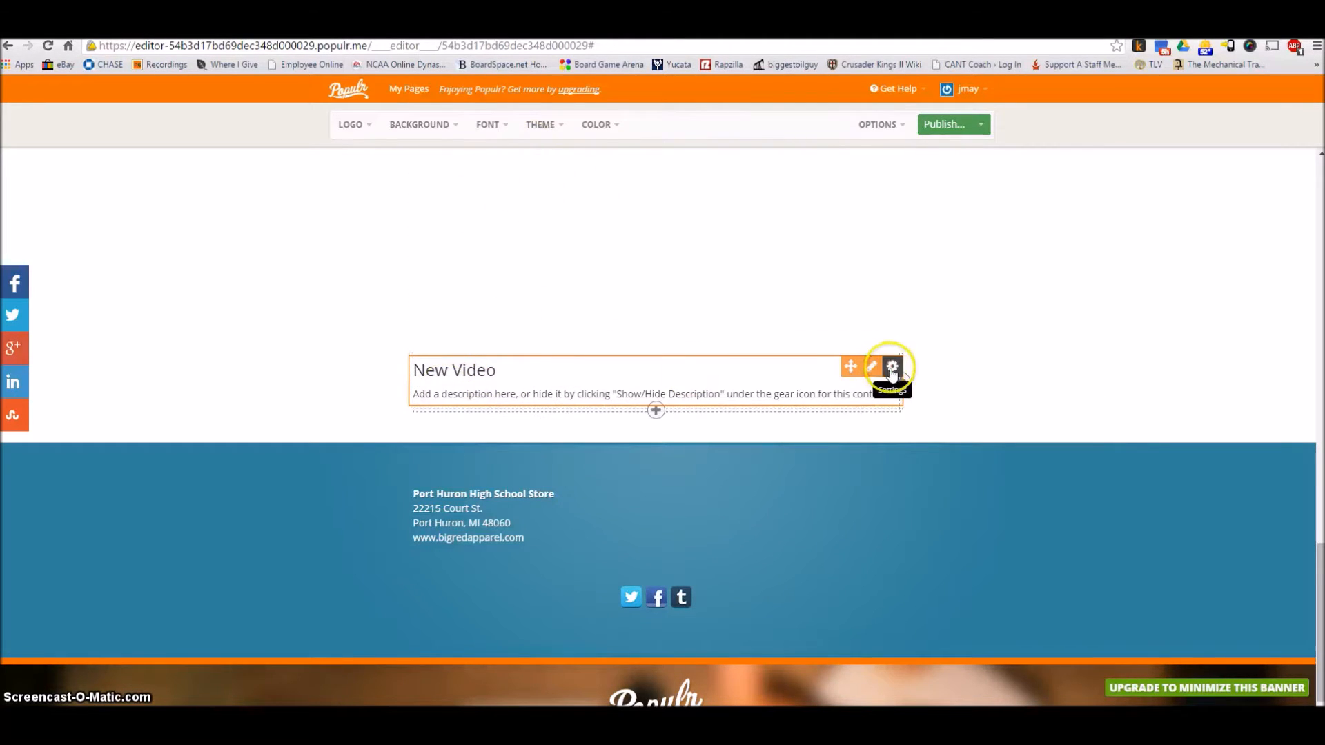
pyautogui.click(889, 429)
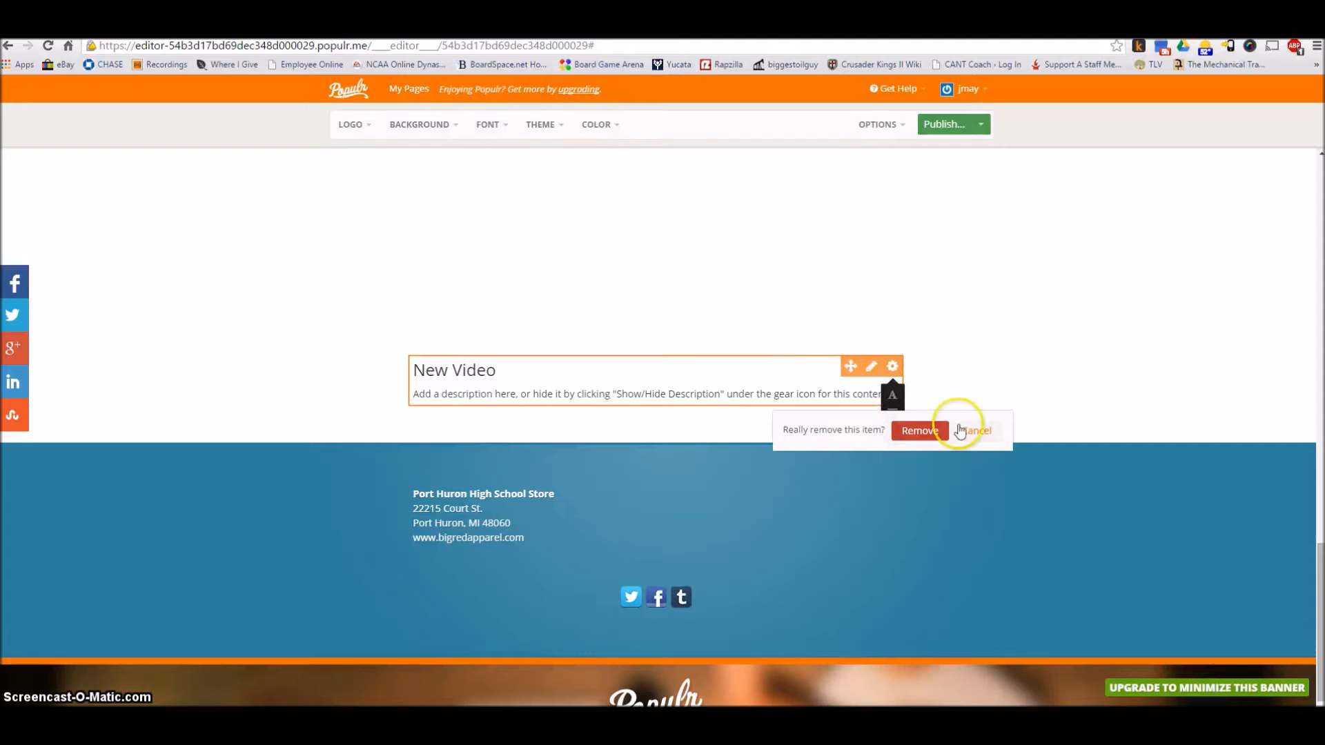
pyautogui.click(923, 431)
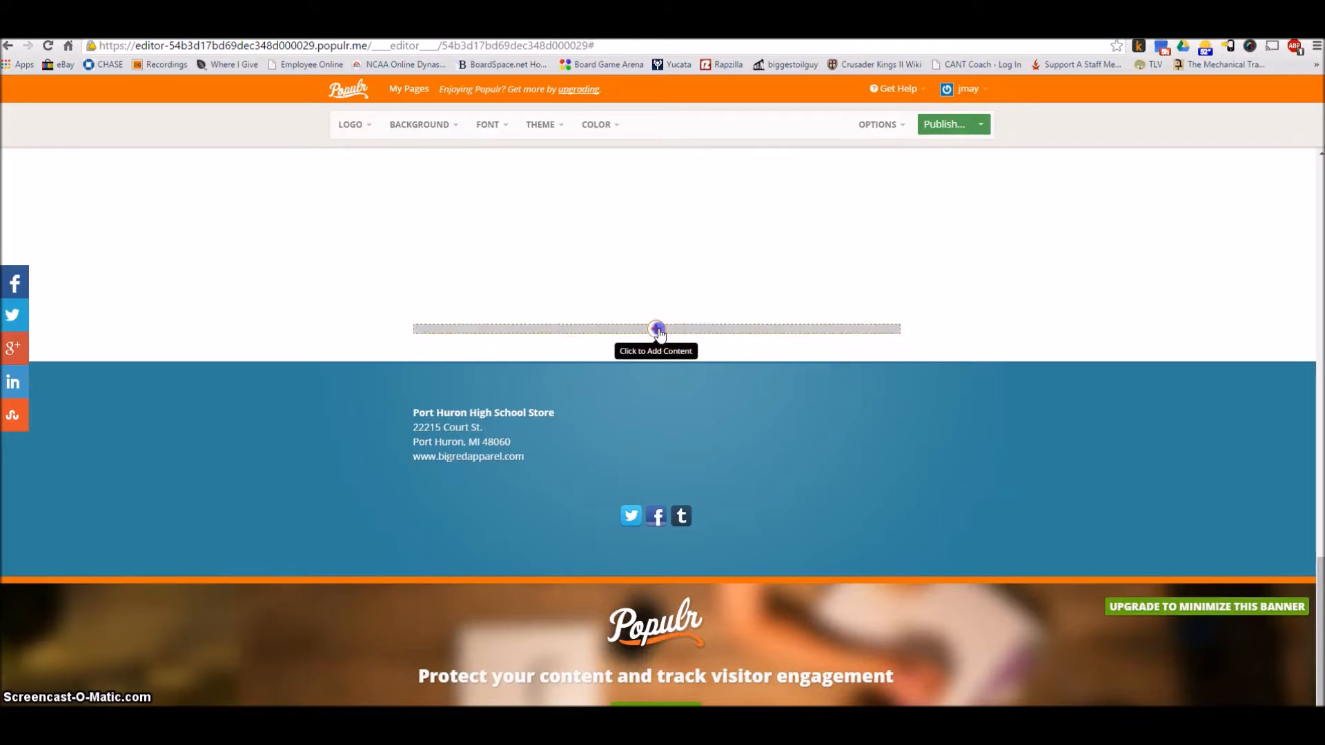
# Add a documents block above the footer with Aramaic Sample.pdf uploaded from the computer, and open the file to test its link
pyautogui.click(656, 330)
pyautogui.click(690, 355)
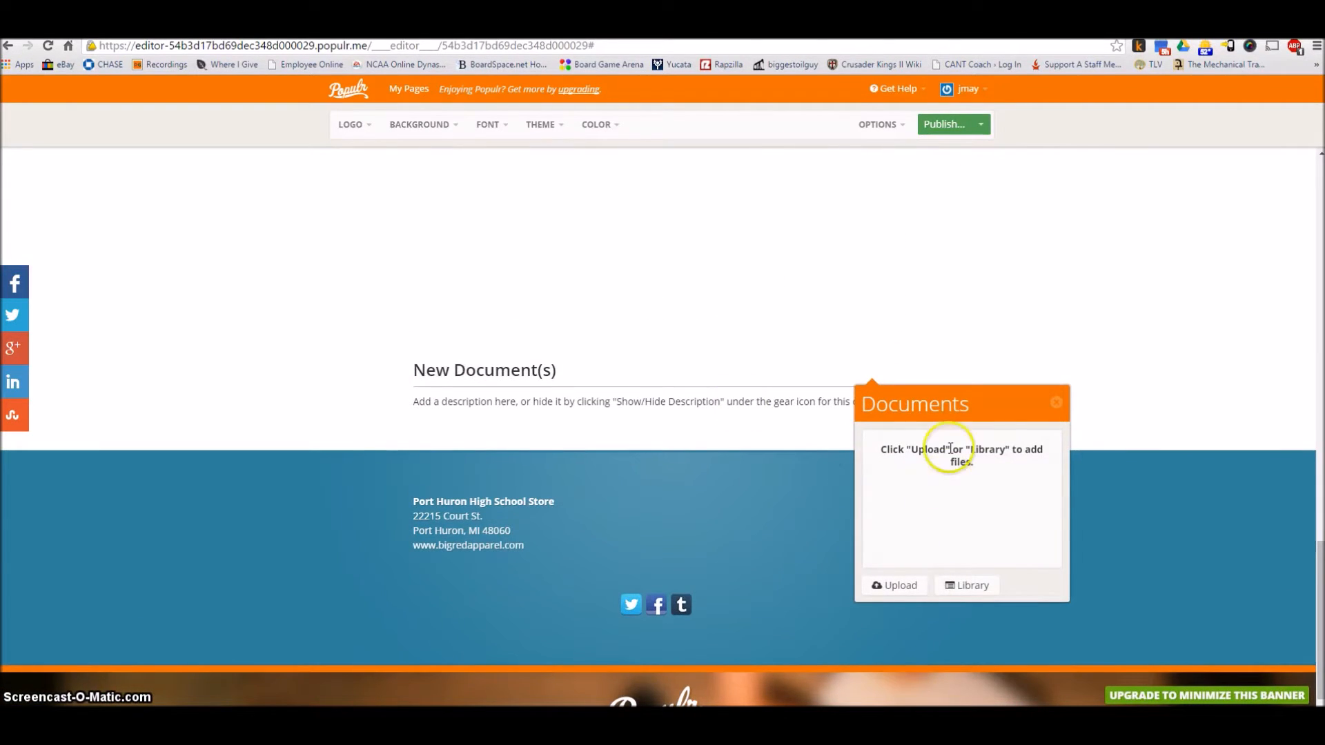
pyautogui.click(908, 583)
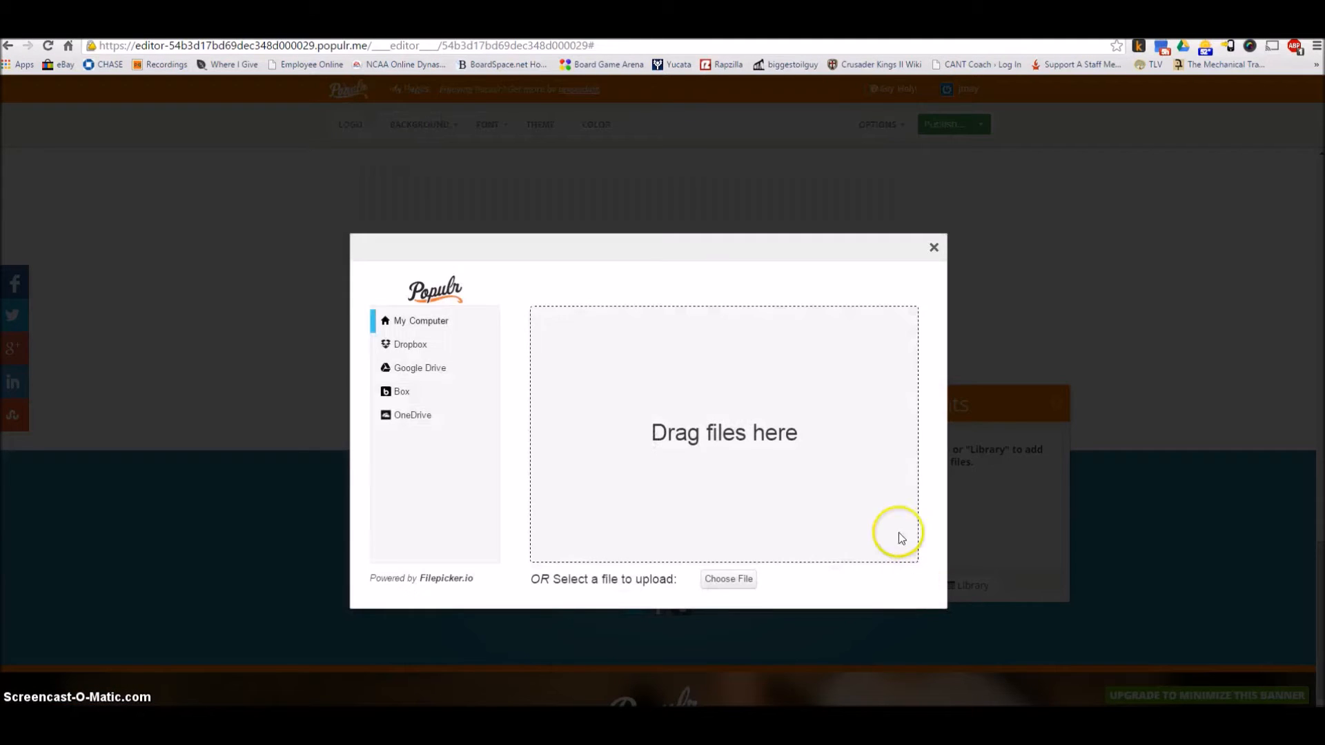
pyautogui.click(402, 319)
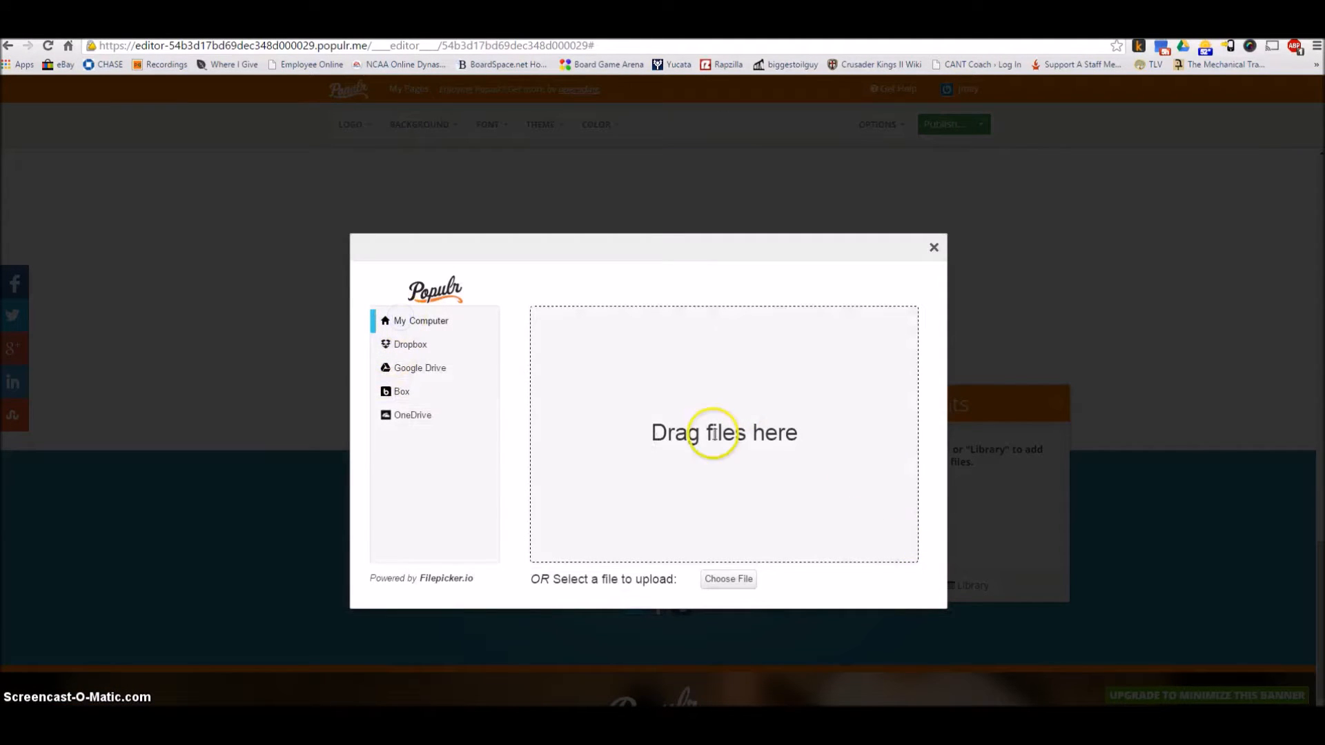
pyautogui.click(727, 579)
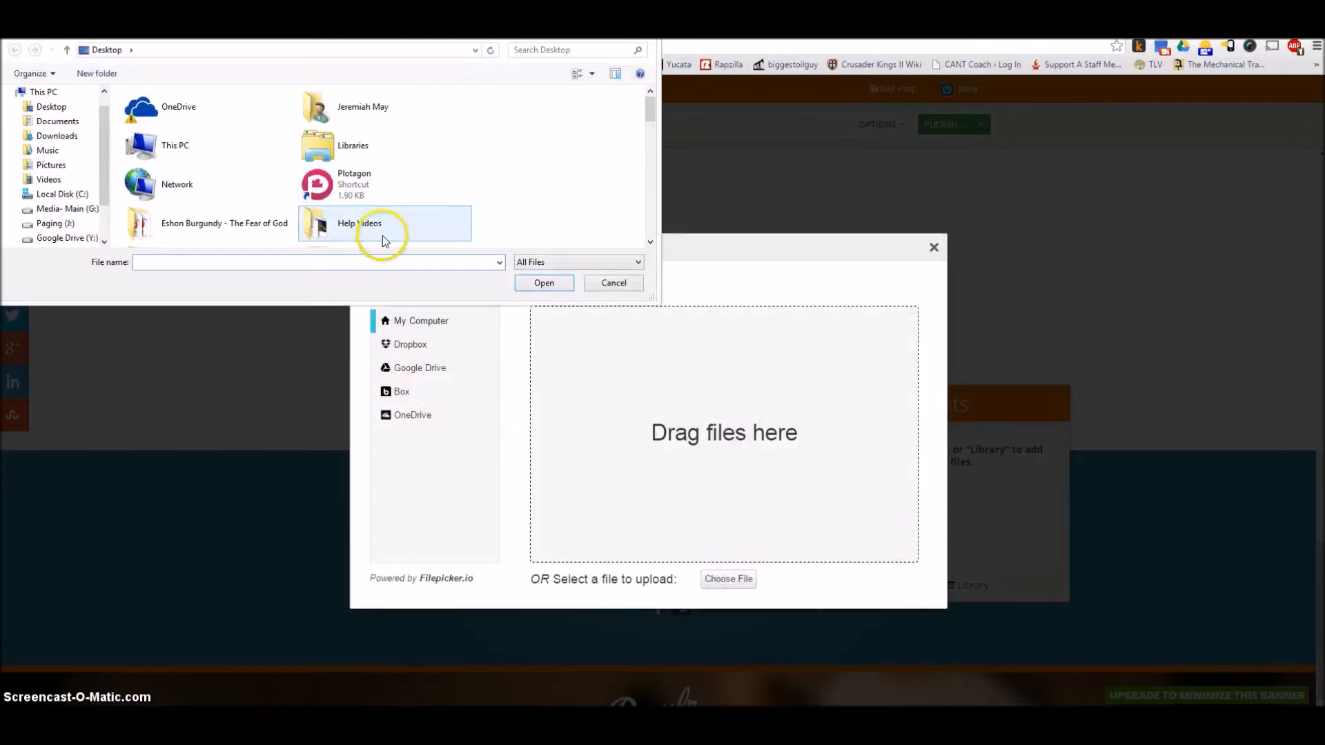
pyautogui.scroll(-3, 380, 232)
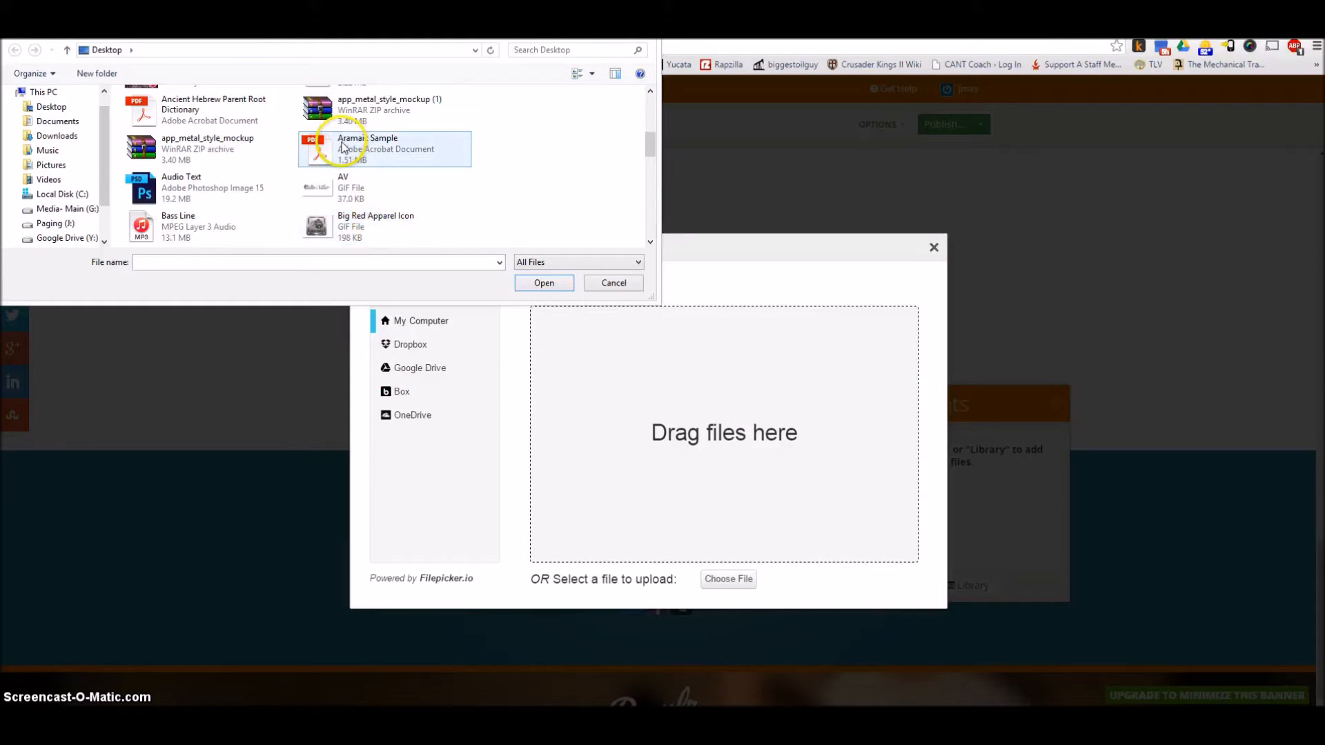
pyautogui.doubleClick(329, 152)
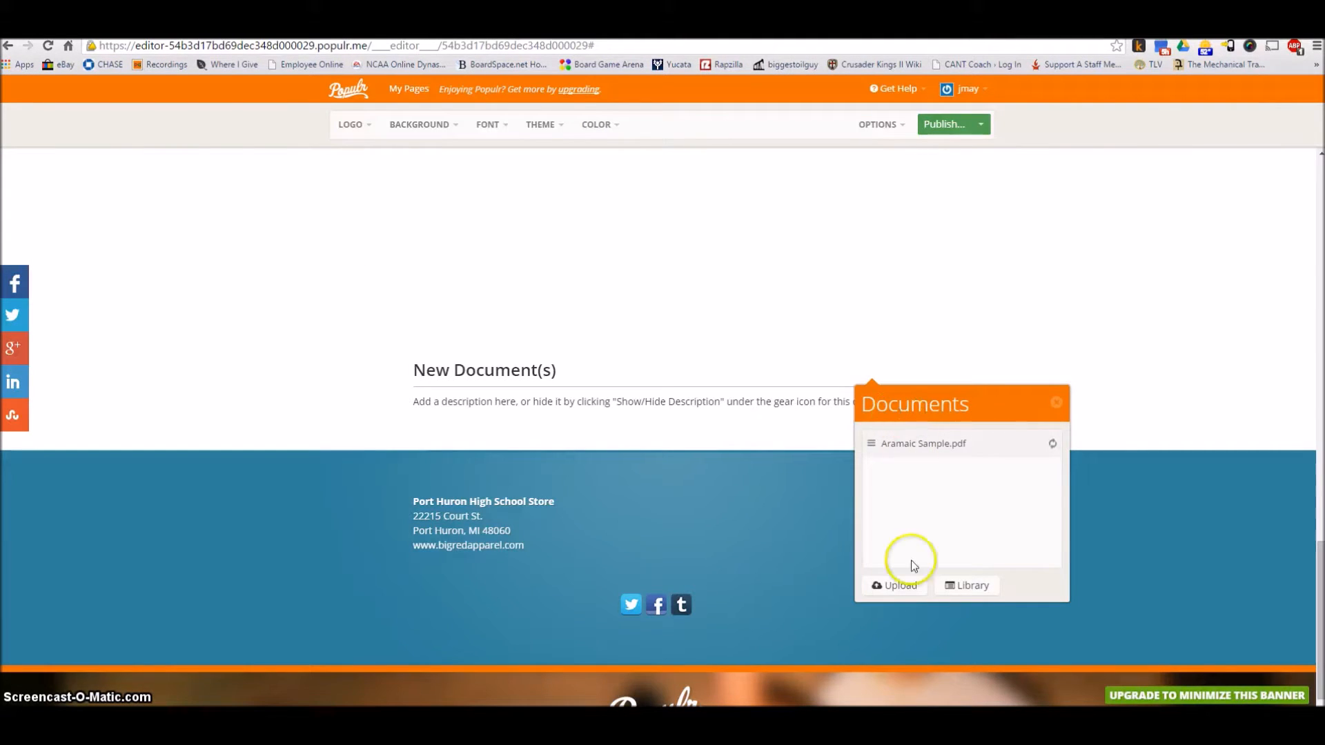
pyautogui.click(1057, 407)
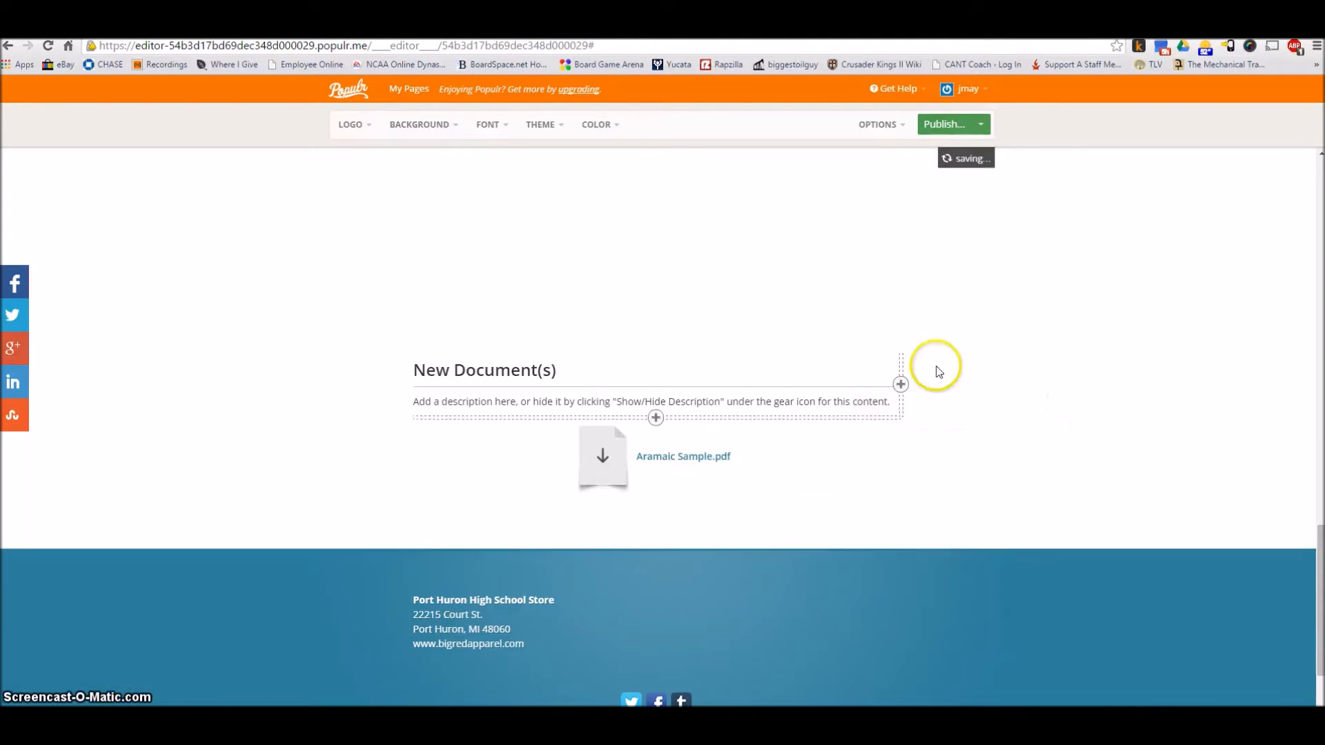
pyautogui.click(602, 459)
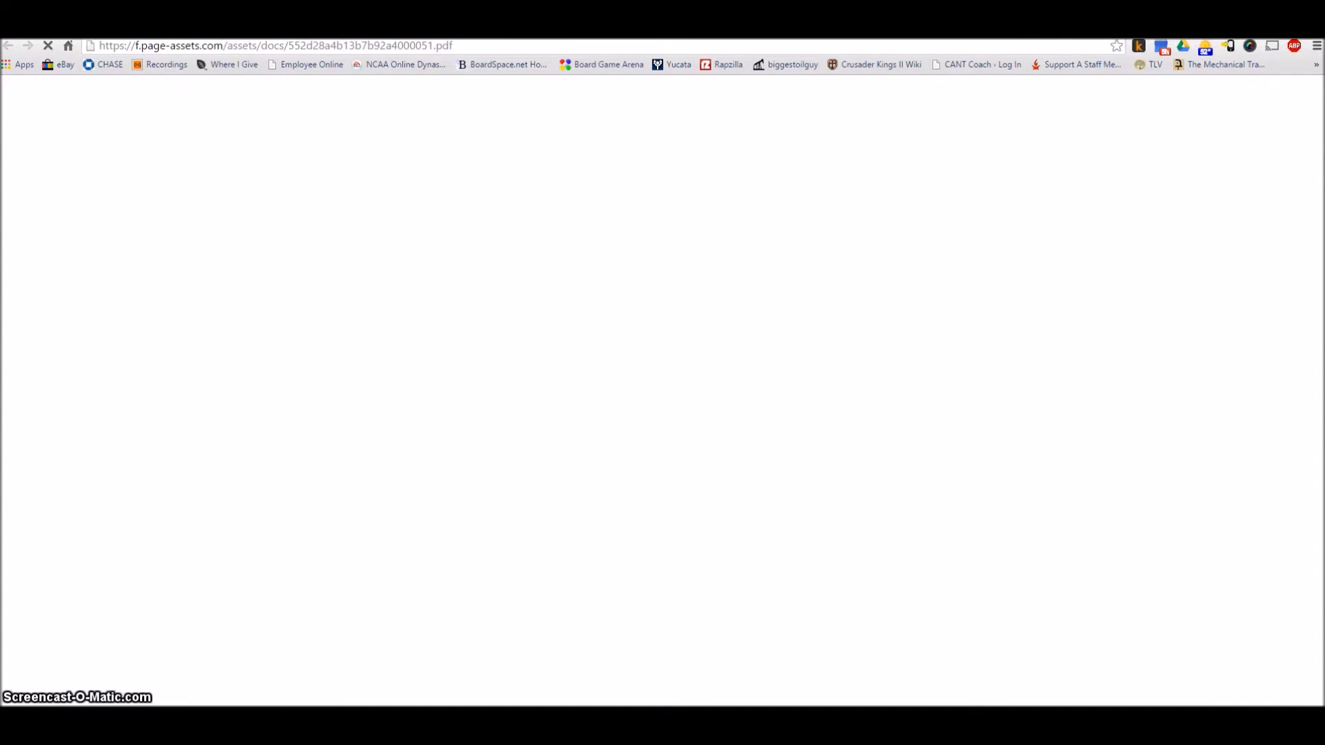
pyautogui.press('BackSpace')
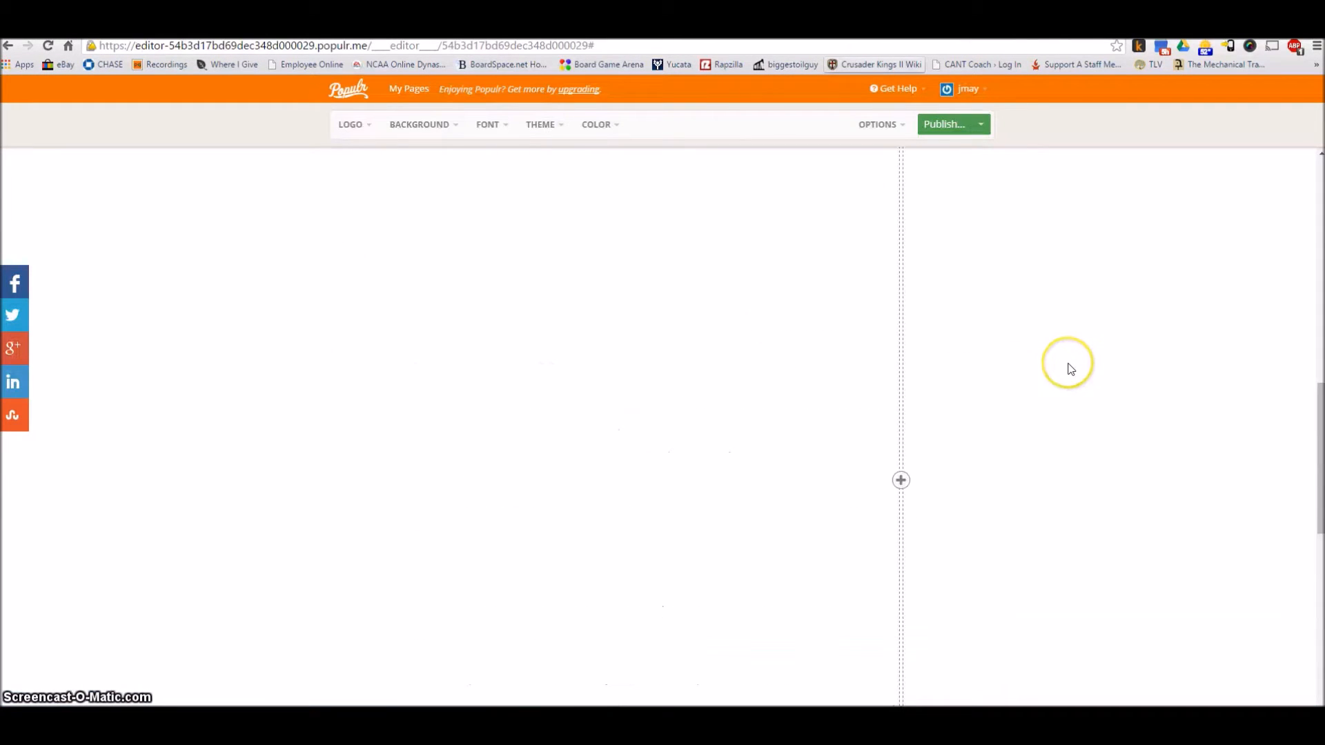
# Review the page options, from page name and social sharing down to the following and advanced settings
pyautogui.scroll(3, 1070, 369)
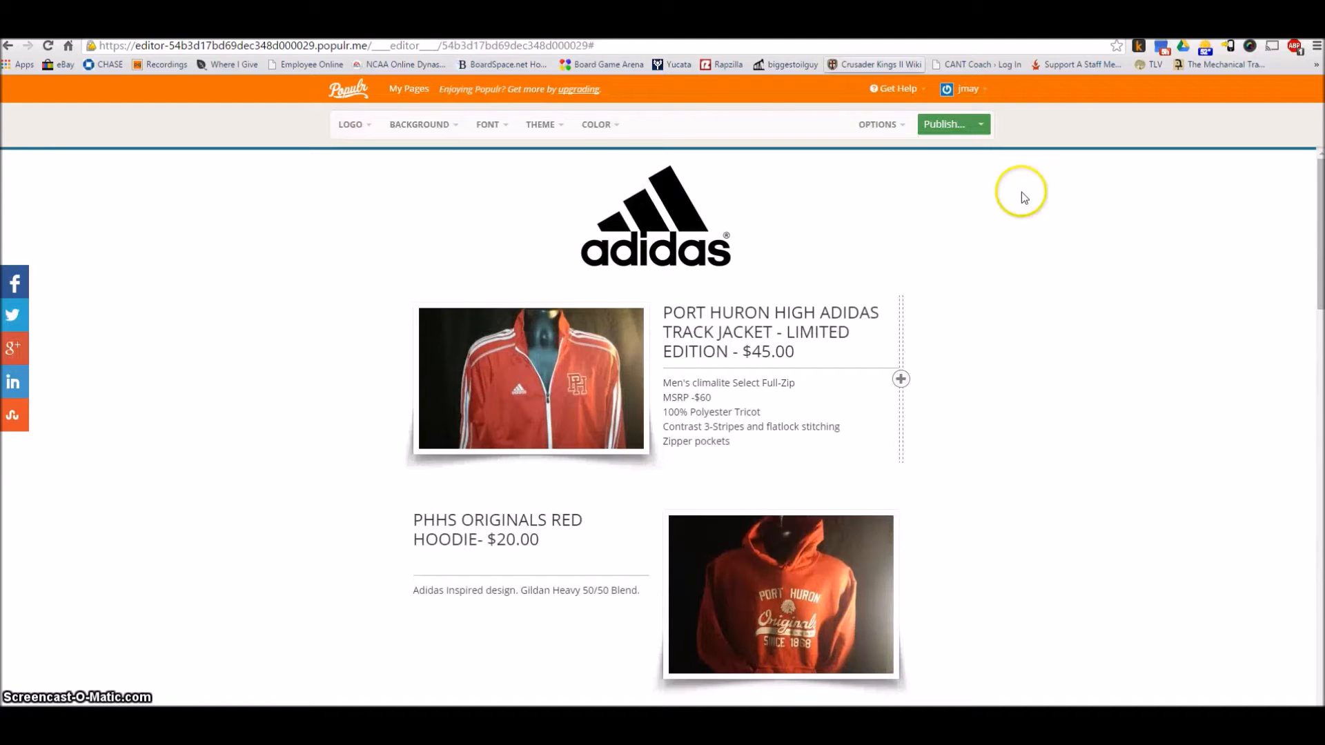
pyautogui.click(902, 125)
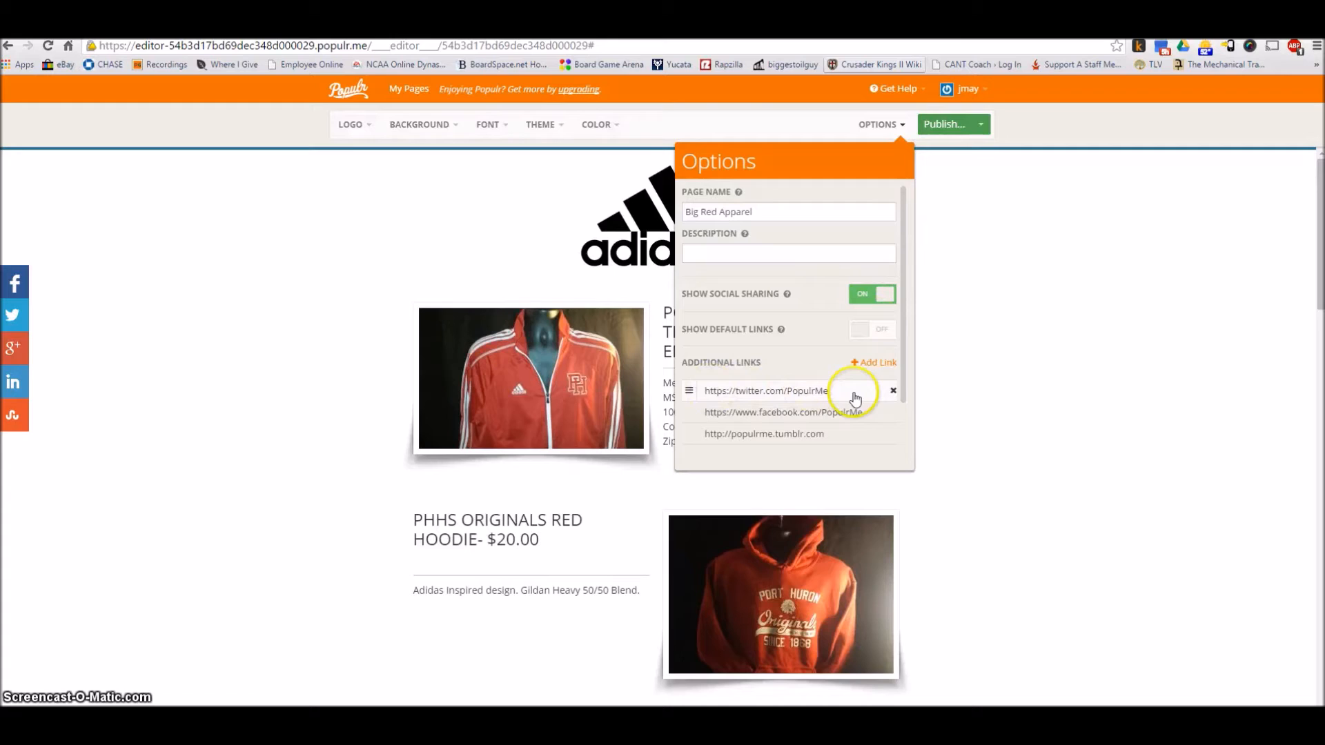
pyautogui.moveTo(853, 442)
pyautogui.scroll(-1, 884, 389)
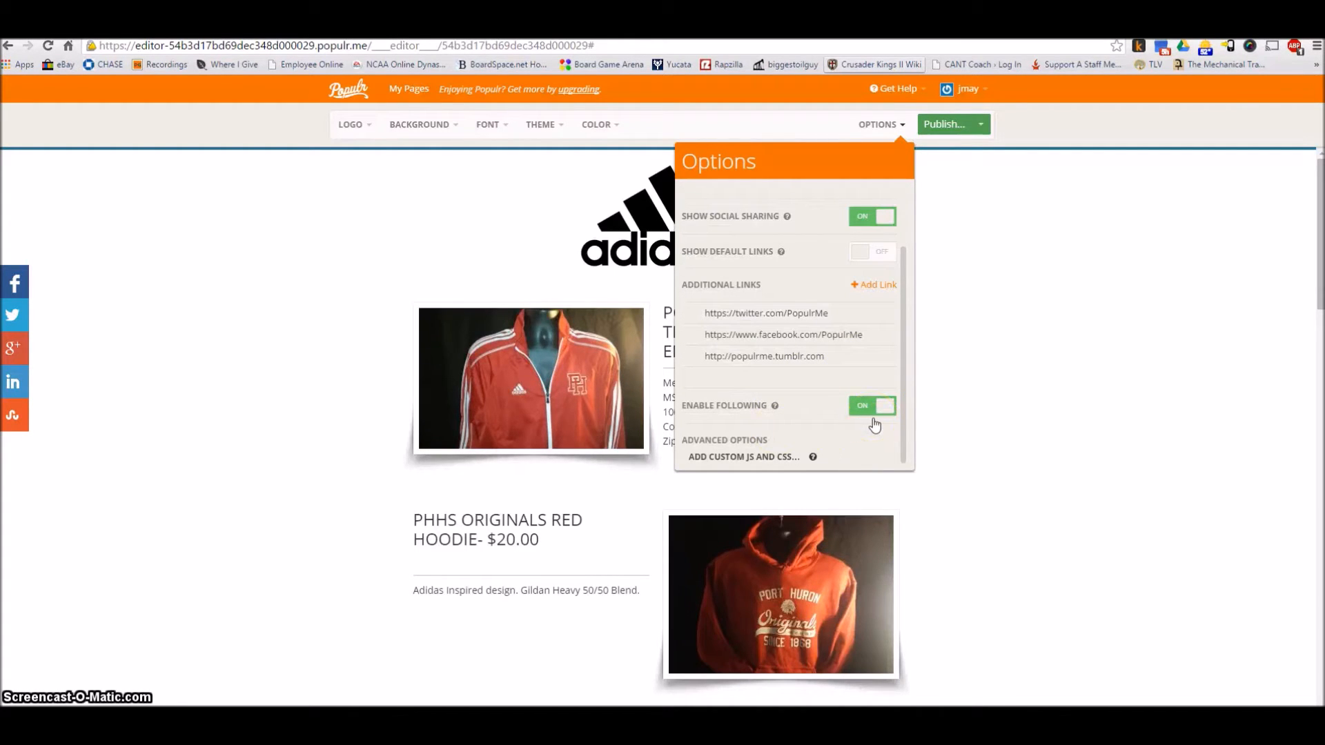
# Preview the Big Red Apparel page from the logo down to the footer, and return to the editor
pyautogui.click(981, 126)
pyautogui.click(905, 146)
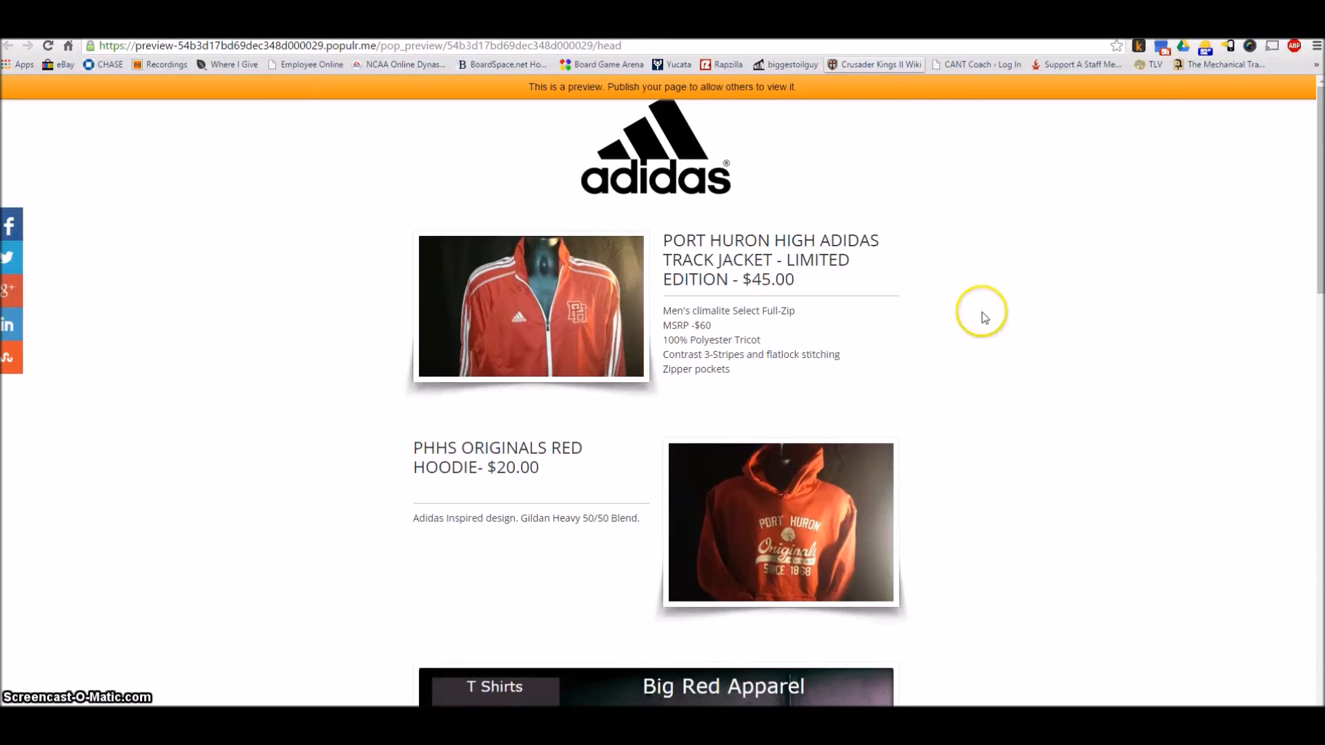
pyautogui.scroll(-15, 980, 318)
pyautogui.scroll(-3, 987, 349)
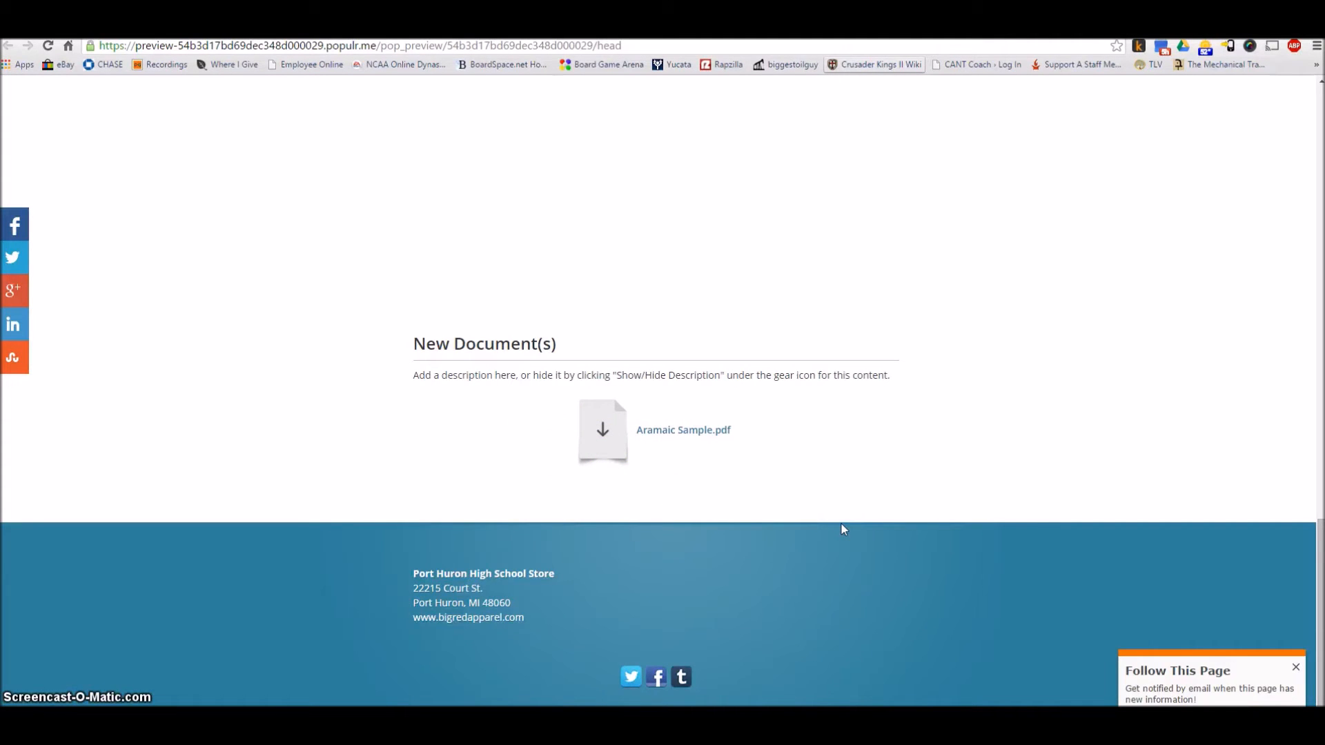
pyautogui.scroll(15, 759, 395)
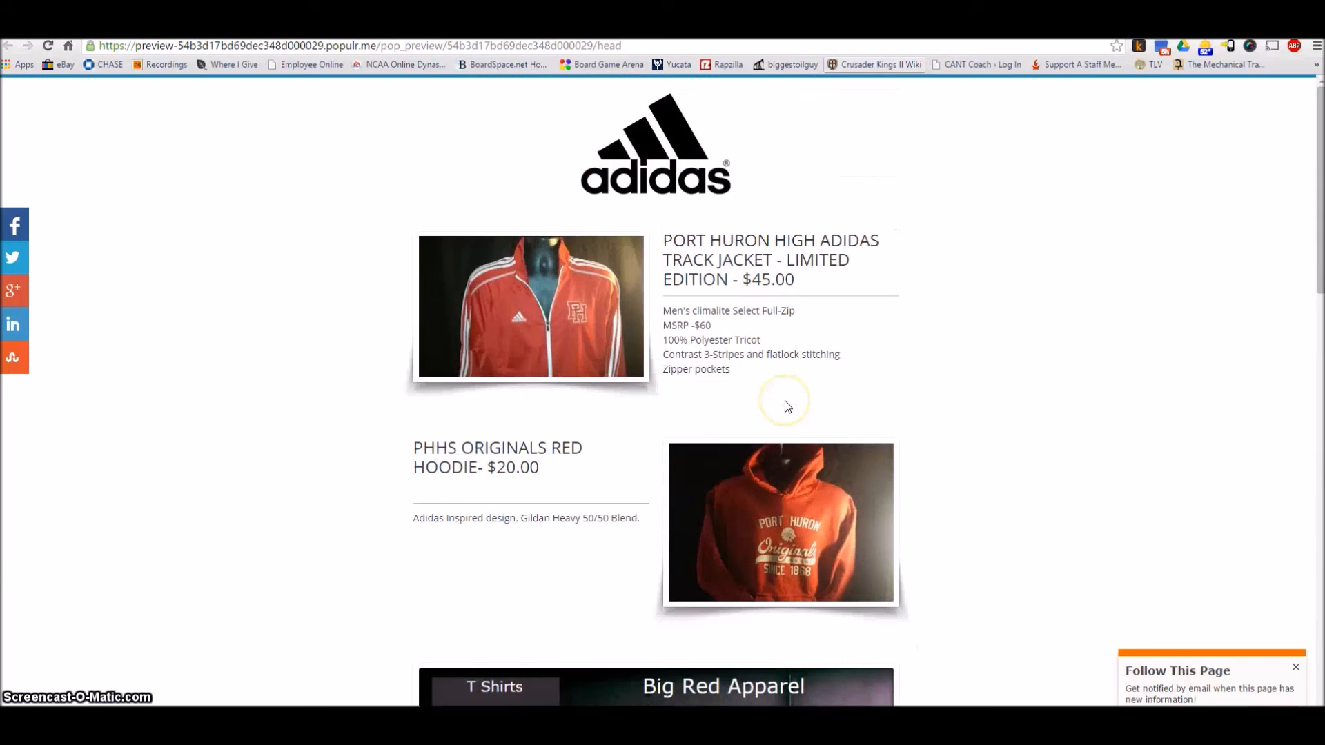
pyautogui.hotkey('ctrl', 'w')
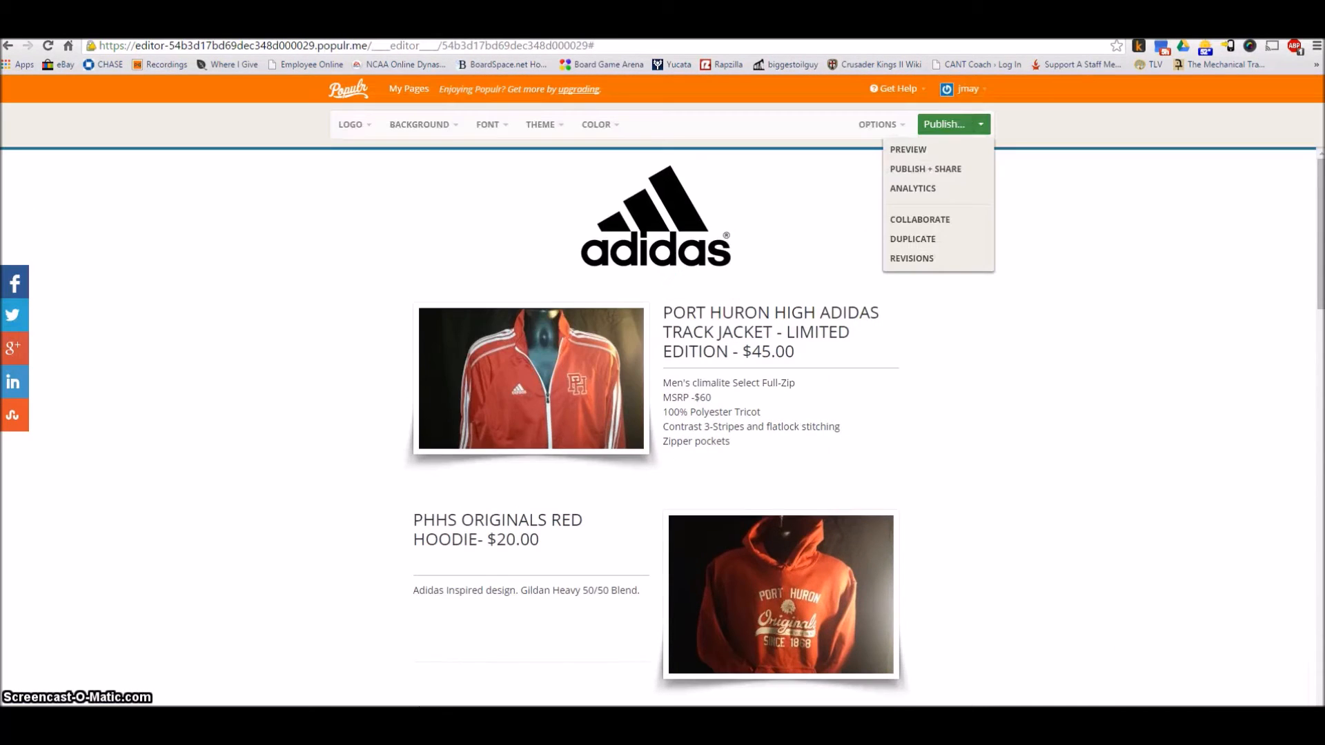
pyautogui.click(1050, 133)
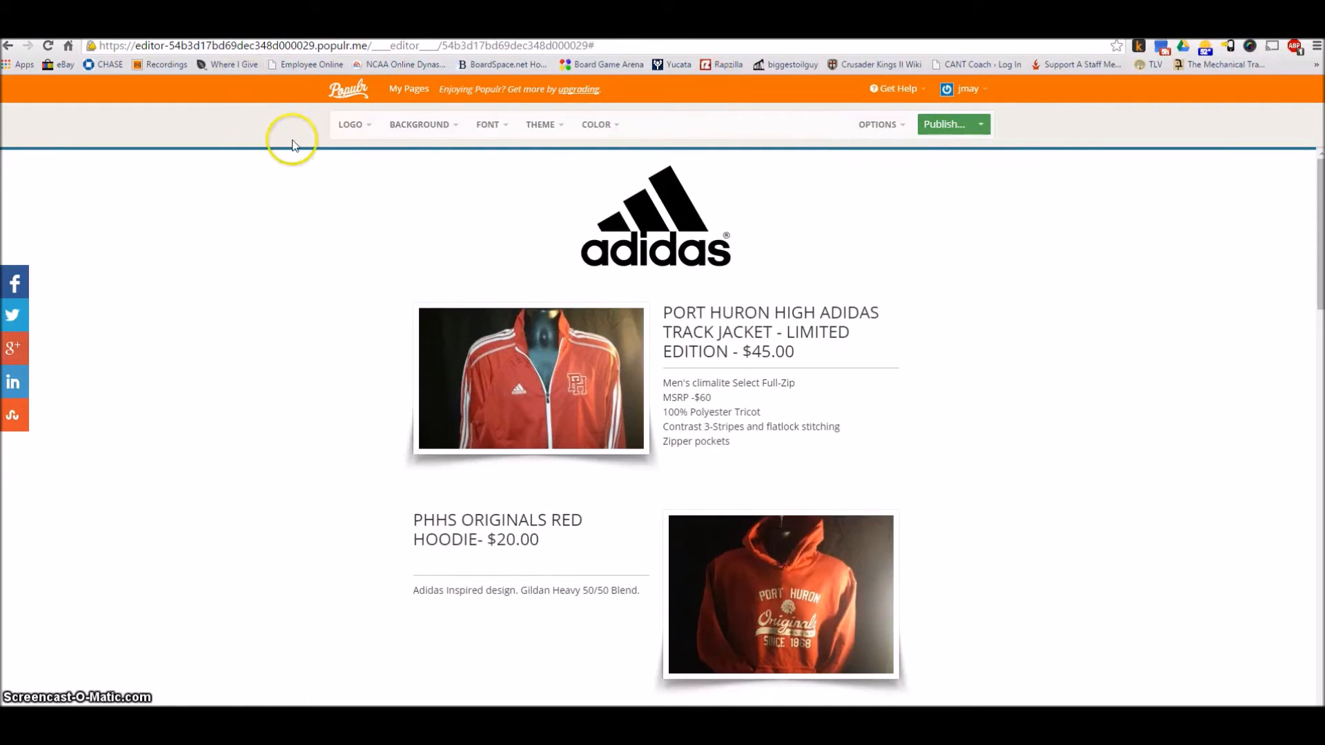
# Open the page's collaboration settings, copy the collaboration link, and try the option to send it via email
pyautogui.scroll(-10, 1003, 203)
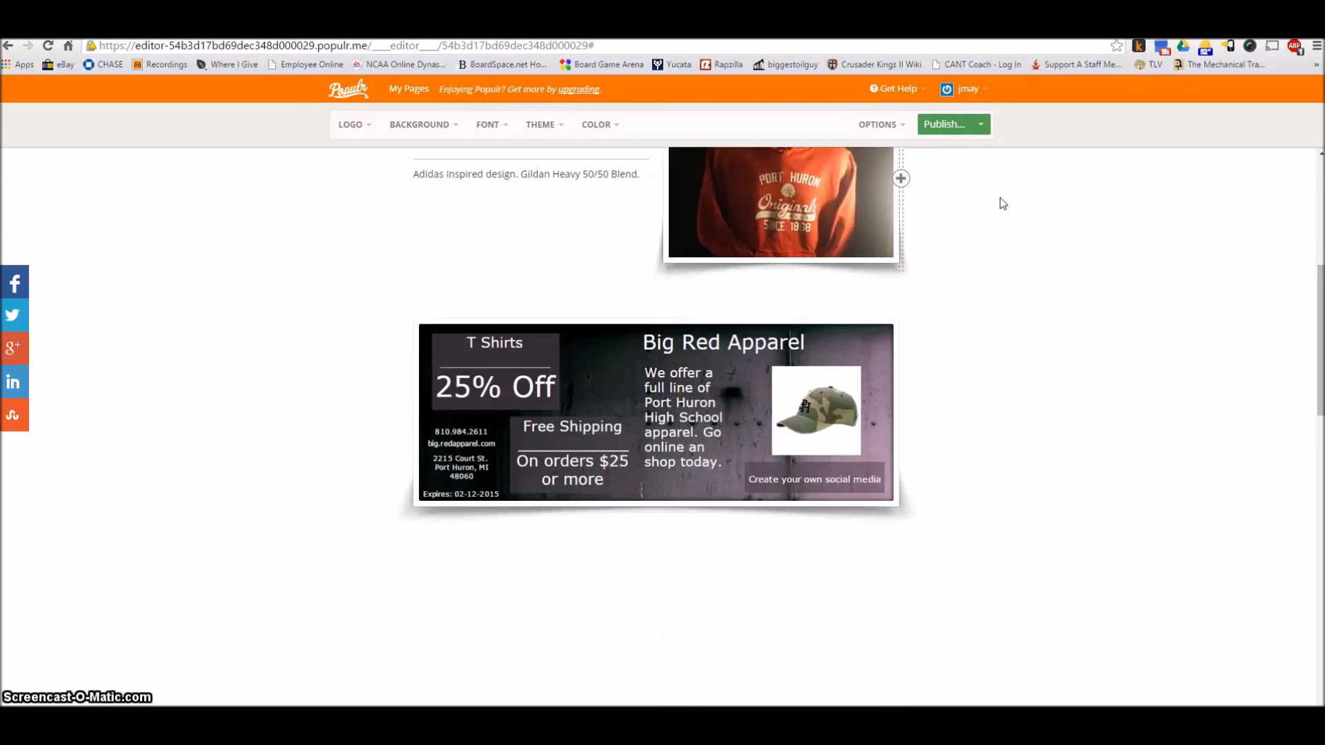
pyautogui.scroll(10, 1000, 198)
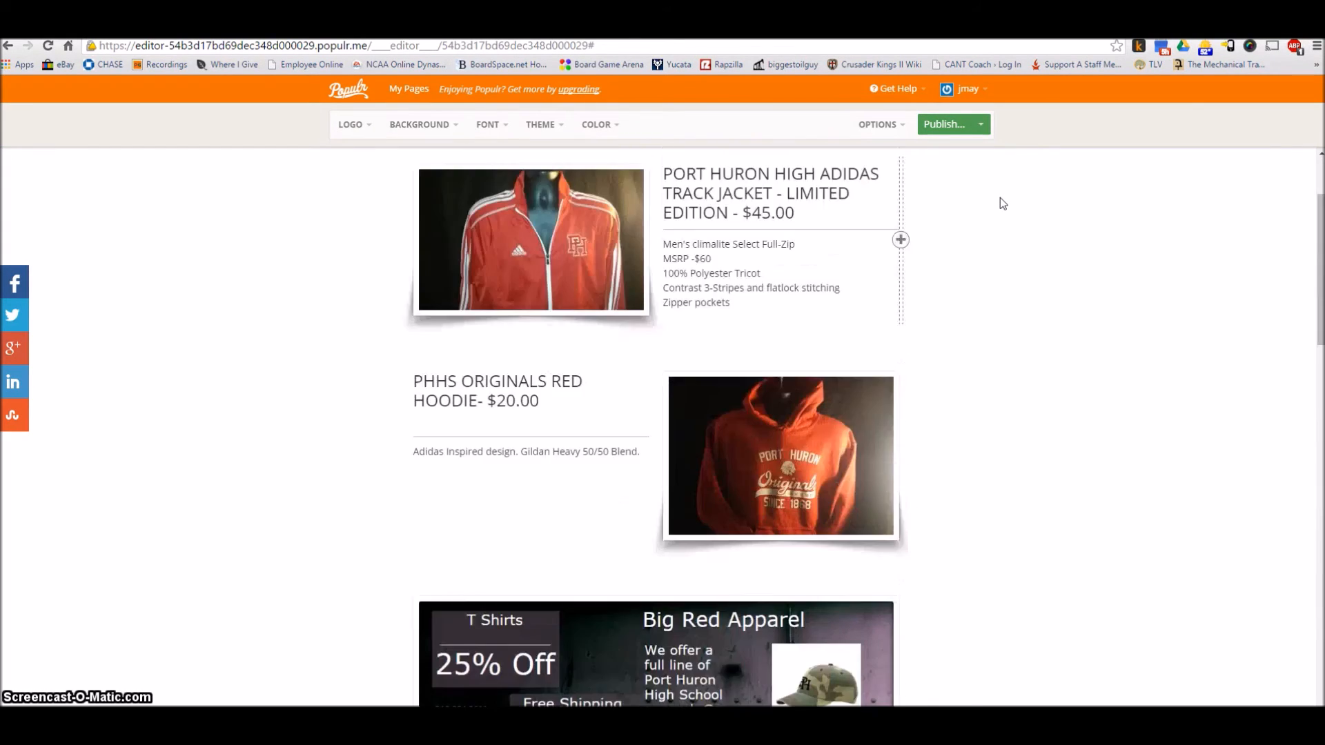
pyautogui.click(982, 126)
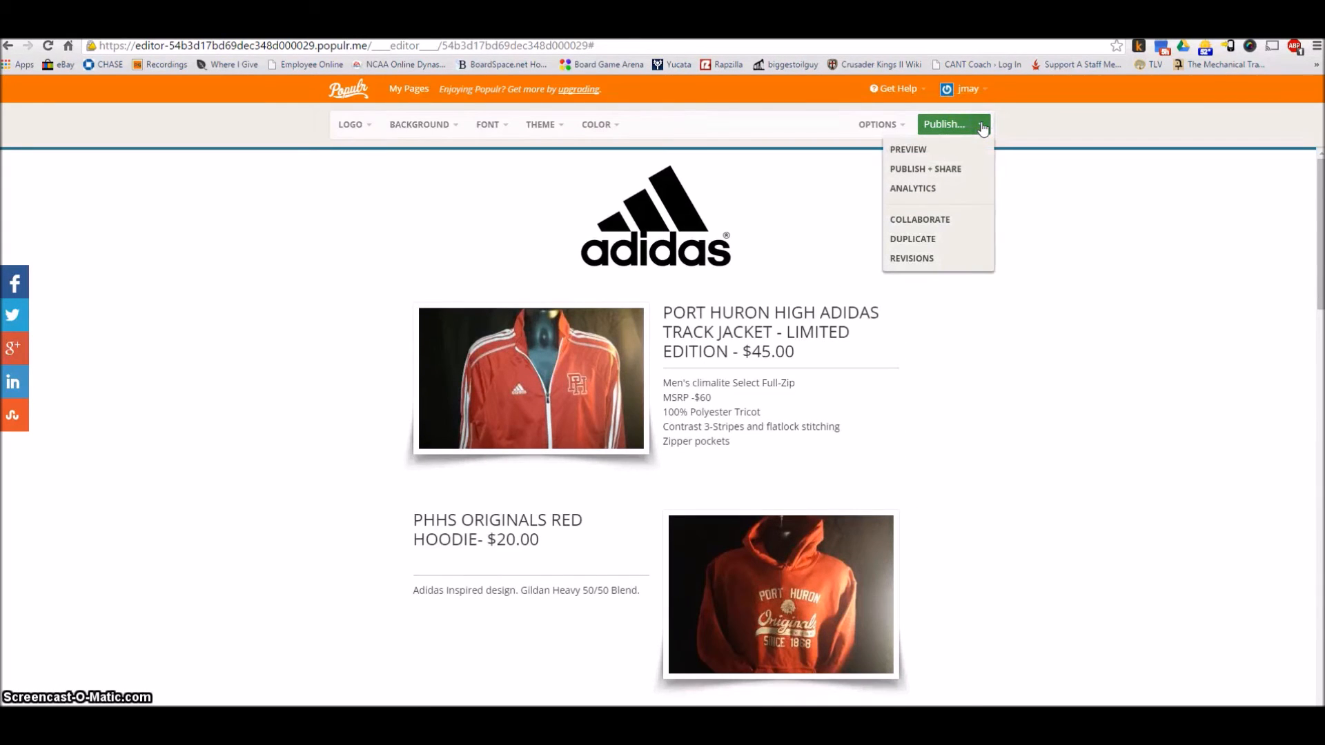
pyautogui.click(917, 219)
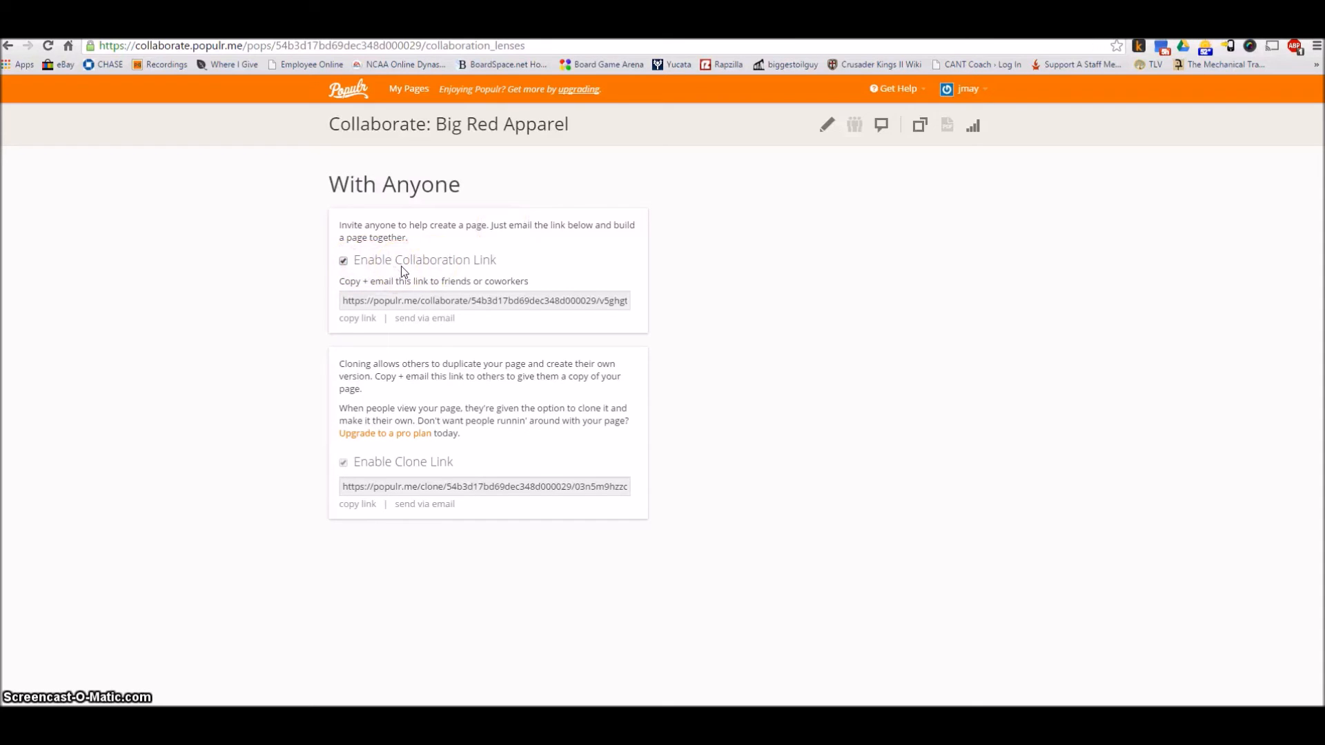
pyautogui.click(357, 318)
pyautogui.click(414, 322)
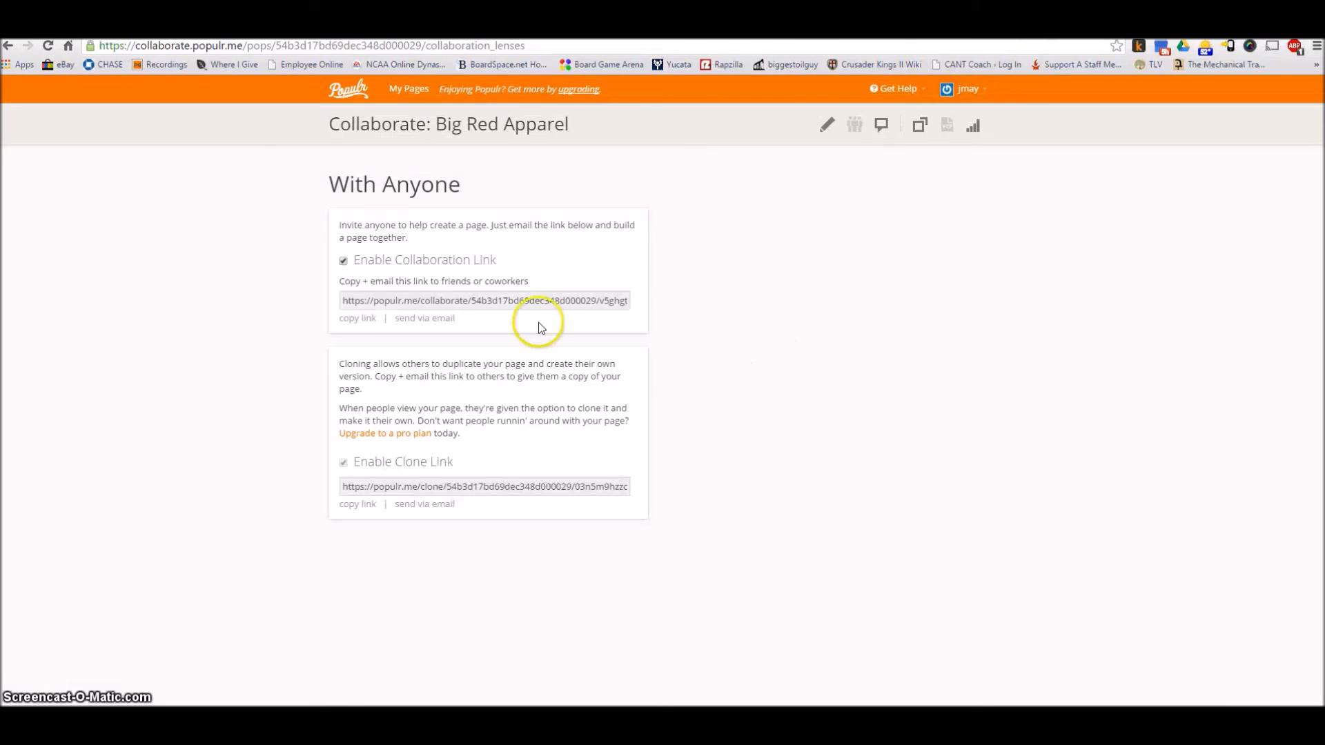
pyautogui.click(511, 300)
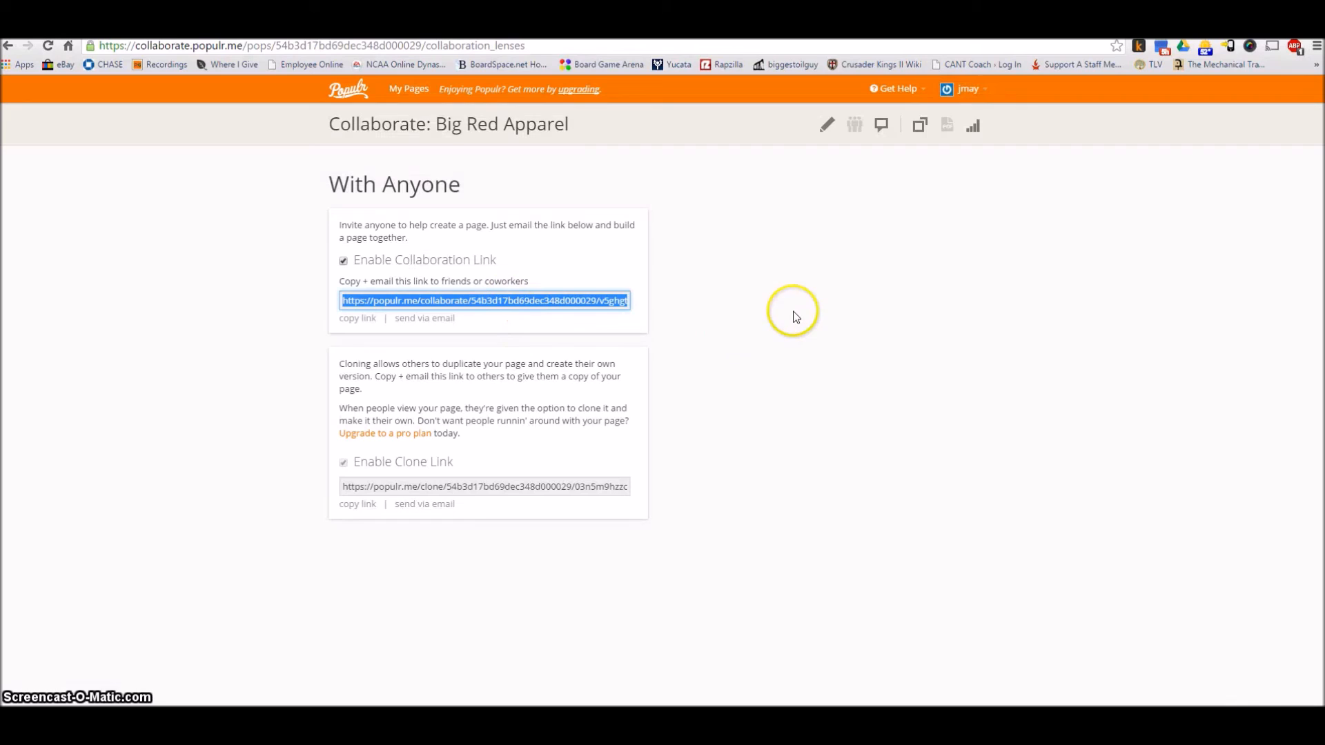